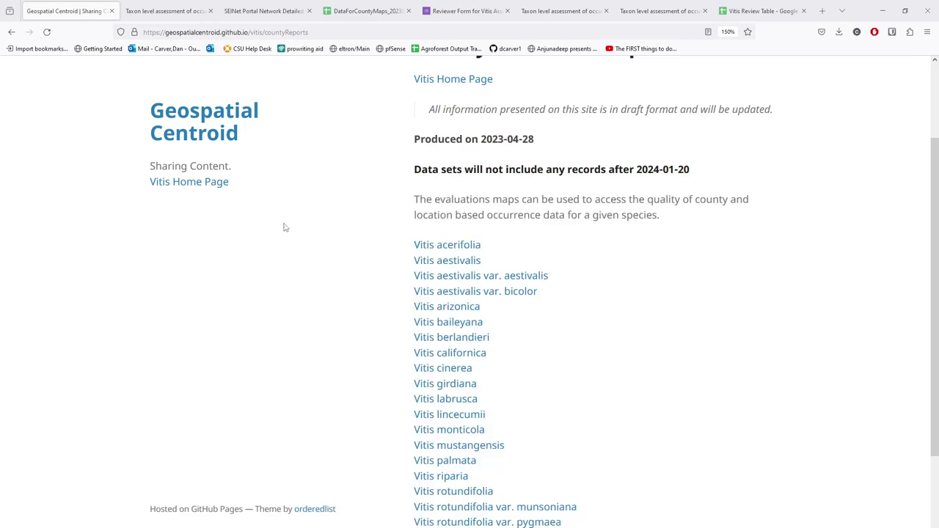
# Examine the County Evaluation reports page, including its data dates and the full list of Vitis taxa
pyautogui.scroll(3, 328, 293)
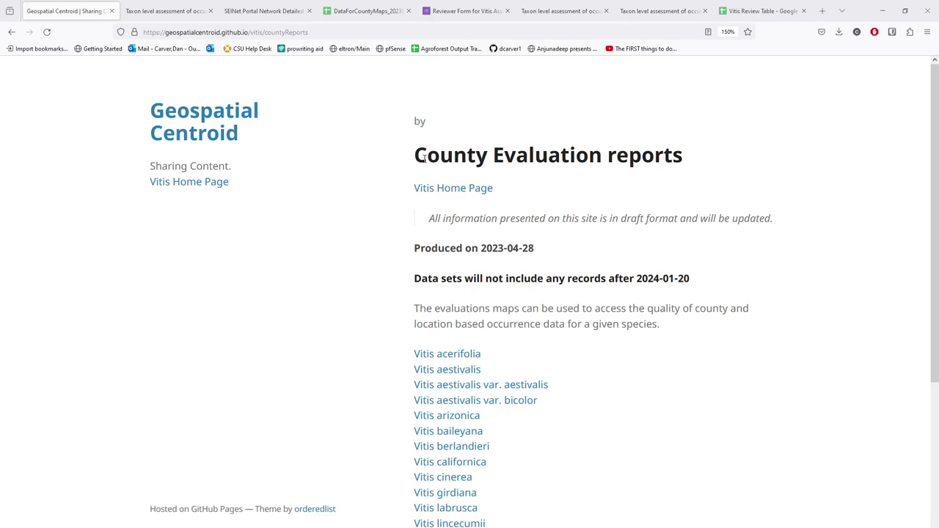
pyautogui.scroll(-2, 419, 160)
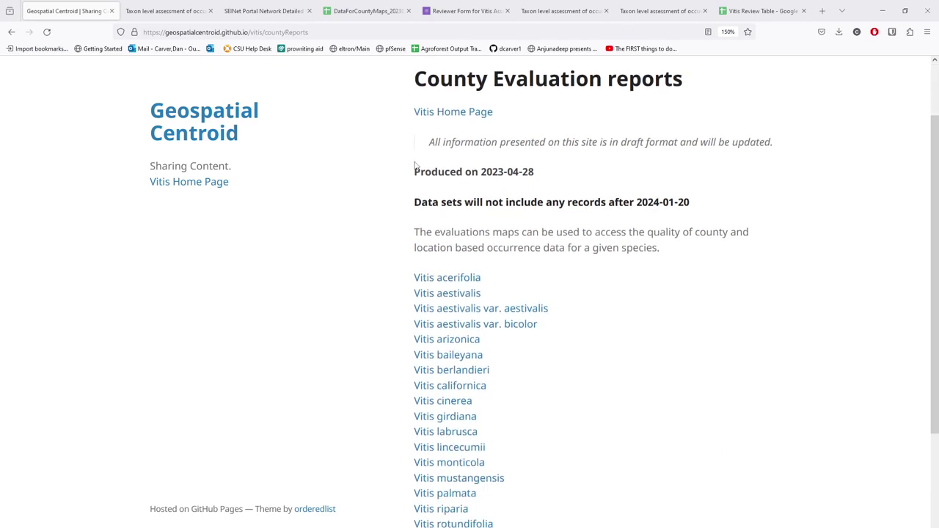
pyautogui.scroll(-2, 402, 148)
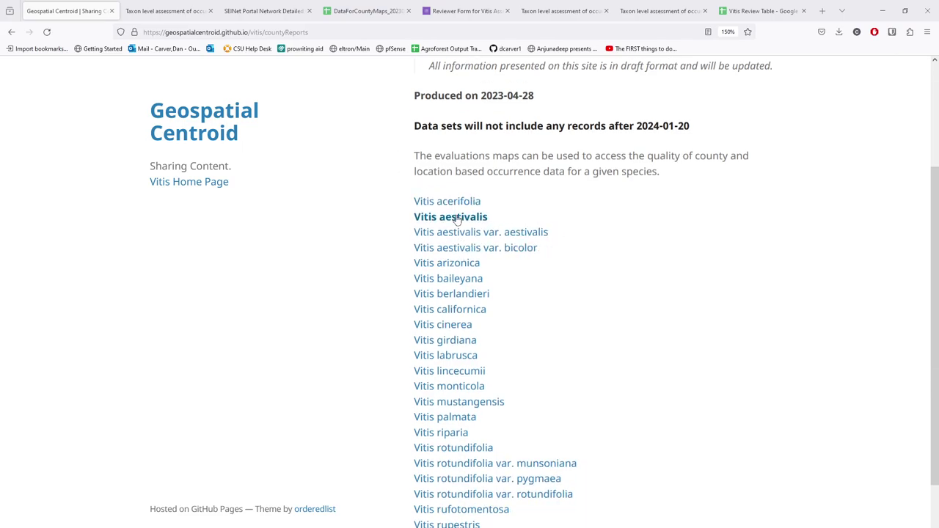
pyautogui.scroll(3, 449, 253)
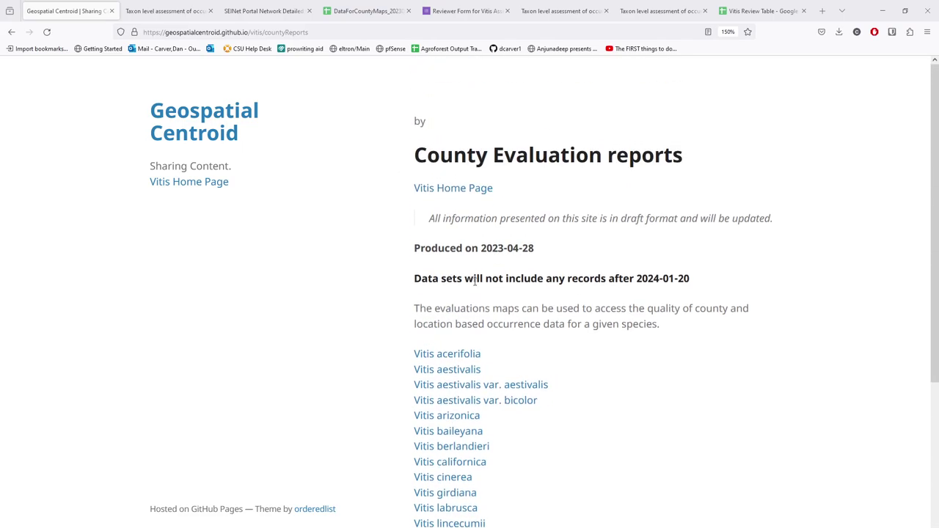
pyautogui.scroll(-2, 462, 327)
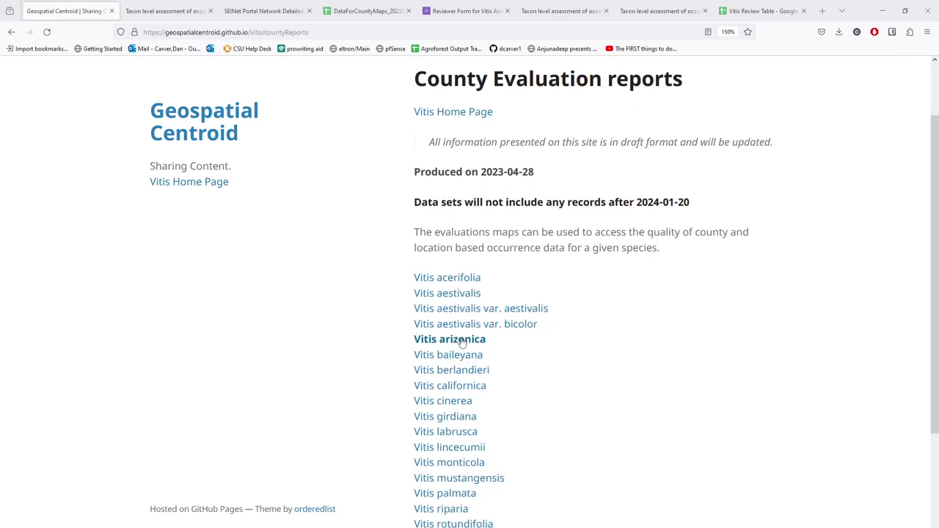
pyautogui.scroll(-4, 454, 188)
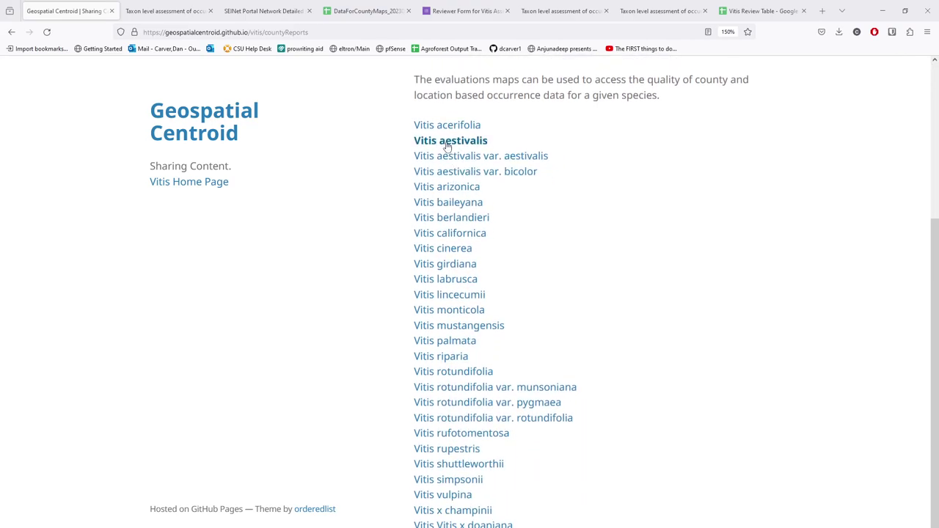
pyautogui.scroll(-1, 440, 150)
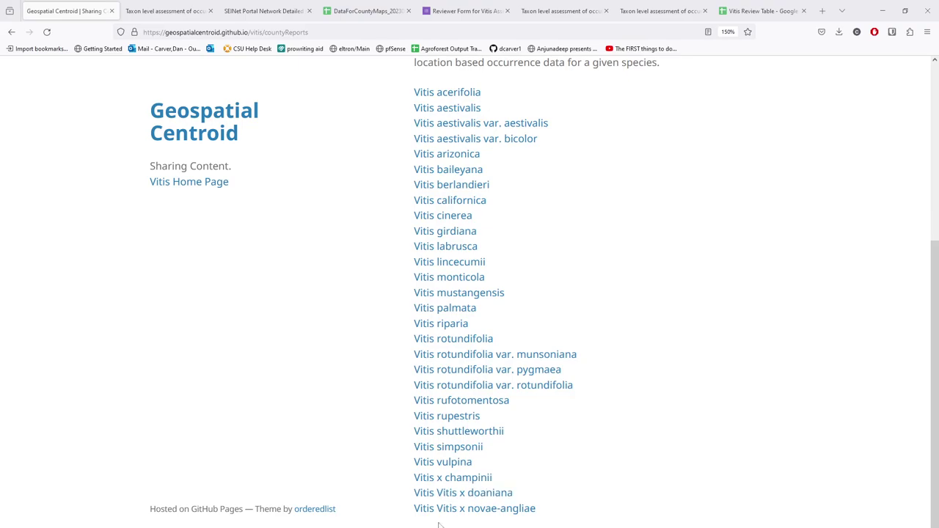
pyautogui.scroll(2, 463, 162)
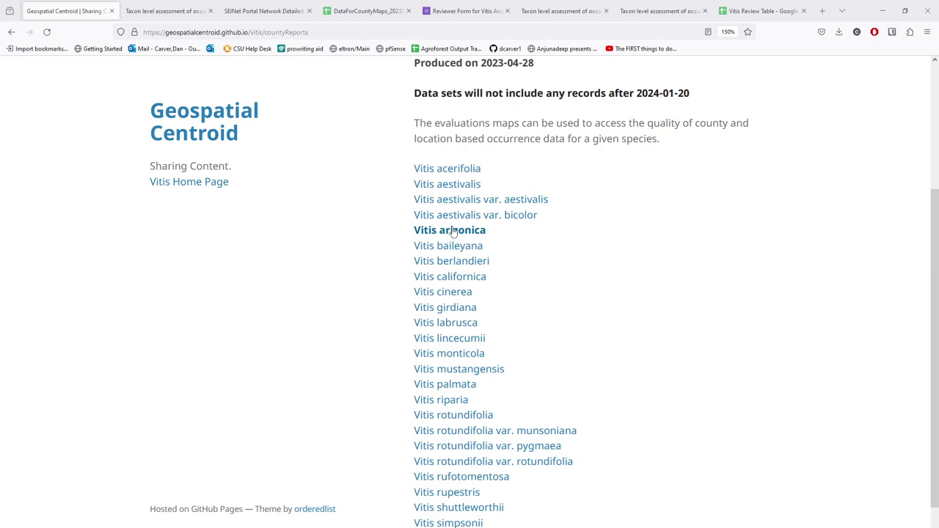
# Open the evaluation report for Vitis arizonica, skim its whole length, and return to its beginning
pyautogui.click(451, 232)
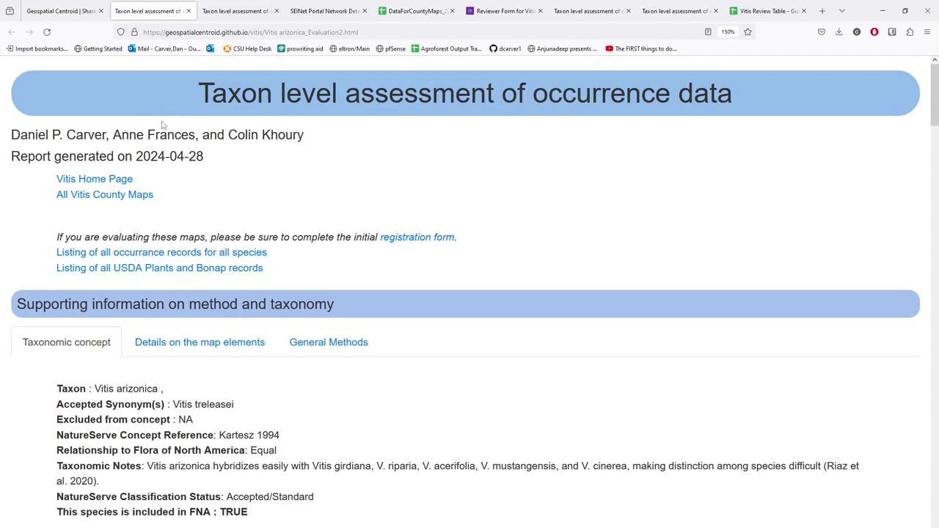
pyautogui.moveTo(936, 94); pyautogui.dragTo(885, 457)
pyautogui.press('Home')
# Open the reviewer registration form linked in the report in a separate tab and switch to it
pyautogui.rightClick(402, 239)
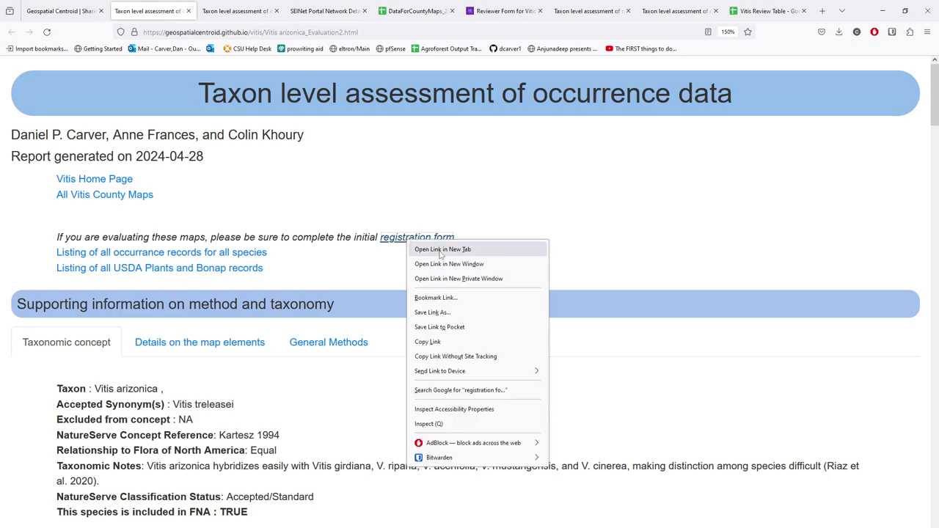
pyautogui.click(440, 247)
pyautogui.click(210, 12)
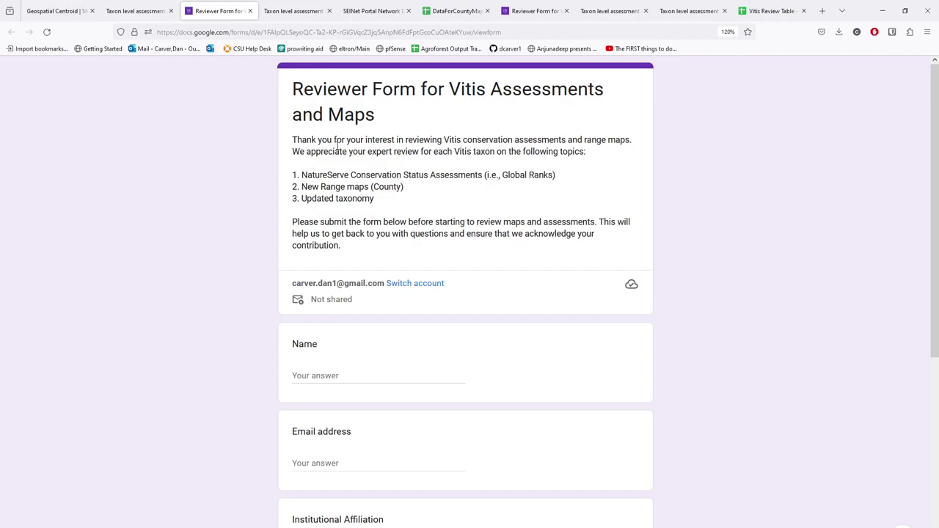
# Look through the questions of the Reviewer Form for Vitis Assessments and Maps, and close the form
pyautogui.scroll(-4, 336, 150)
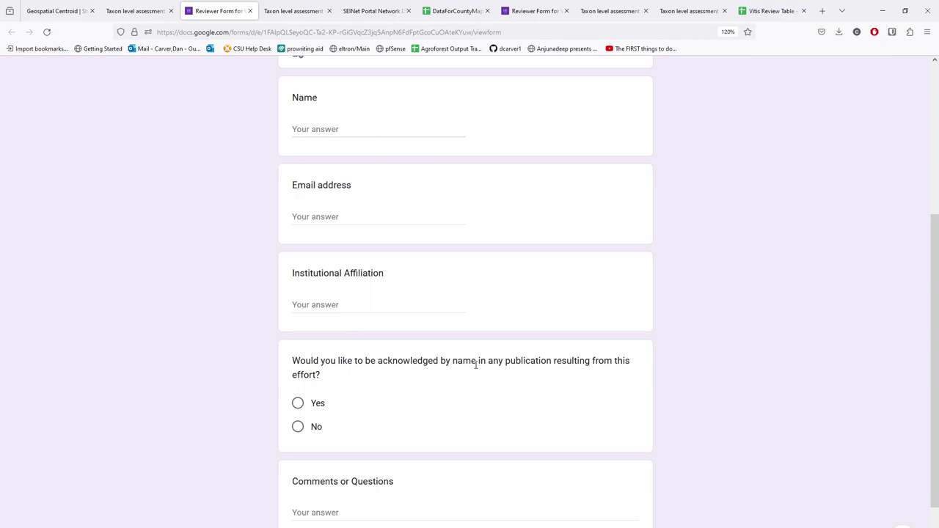
pyautogui.scroll(1, 274, 376)
pyautogui.scroll(-2, 274, 377)
pyautogui.scroll(3, 270, 370)
pyautogui.scroll(2, 267, 365)
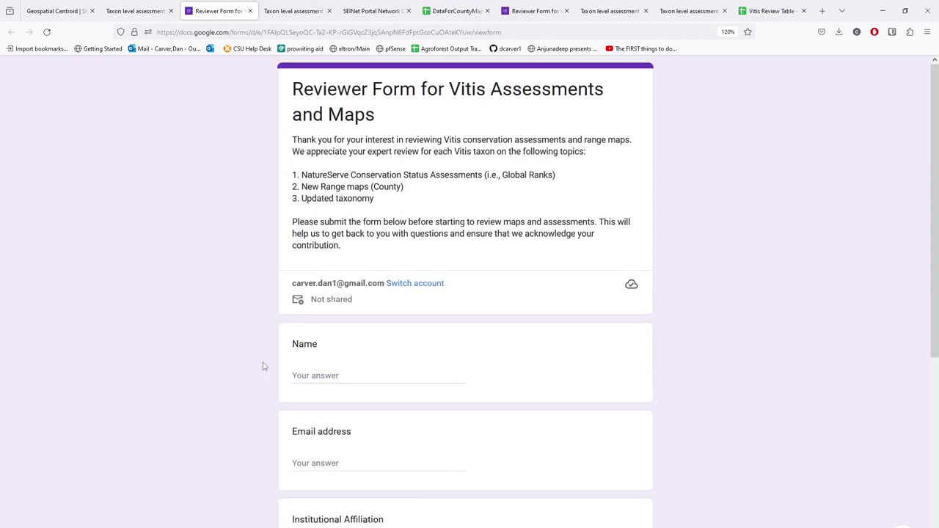
pyautogui.click(250, 10)
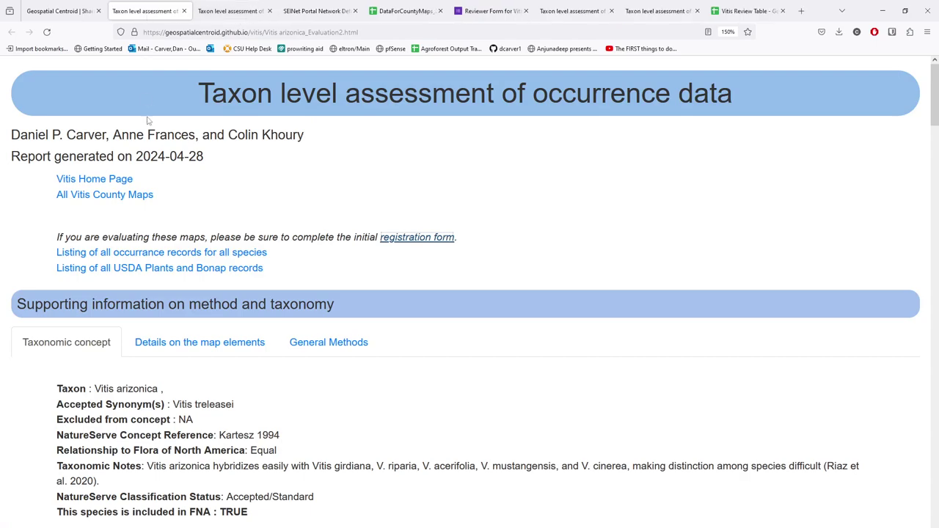
# Examine the report's introductory links and the taxonomic concept details for Vitis arizonica, briefly highlighting the taxonomy text
pyautogui.scroll(-1, 114, 182)
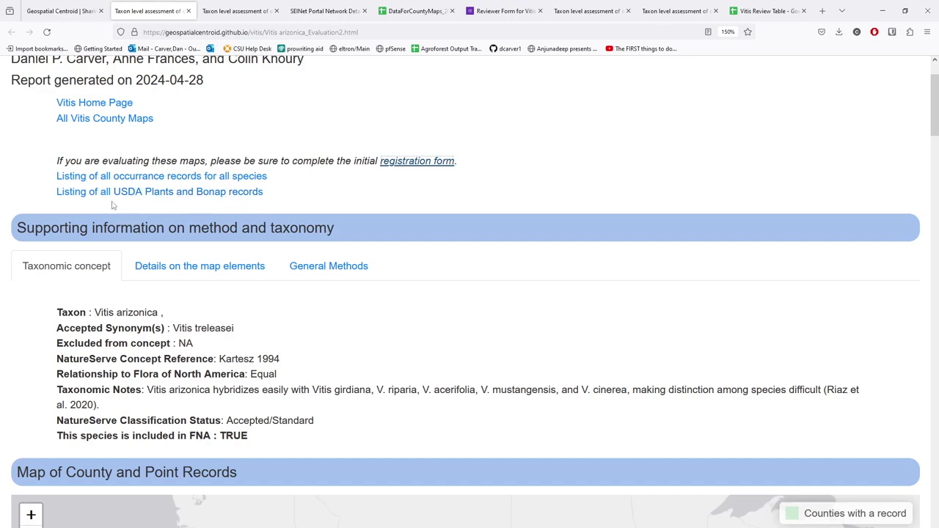
pyautogui.scroll(-2, 105, 204)
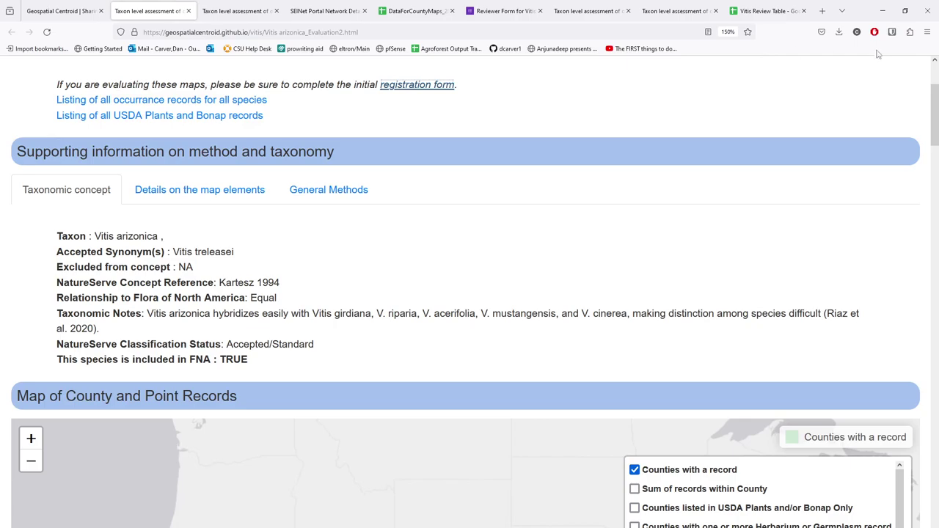
pyautogui.scroll(-2, 702, 130)
pyautogui.scroll(4, 698, 132)
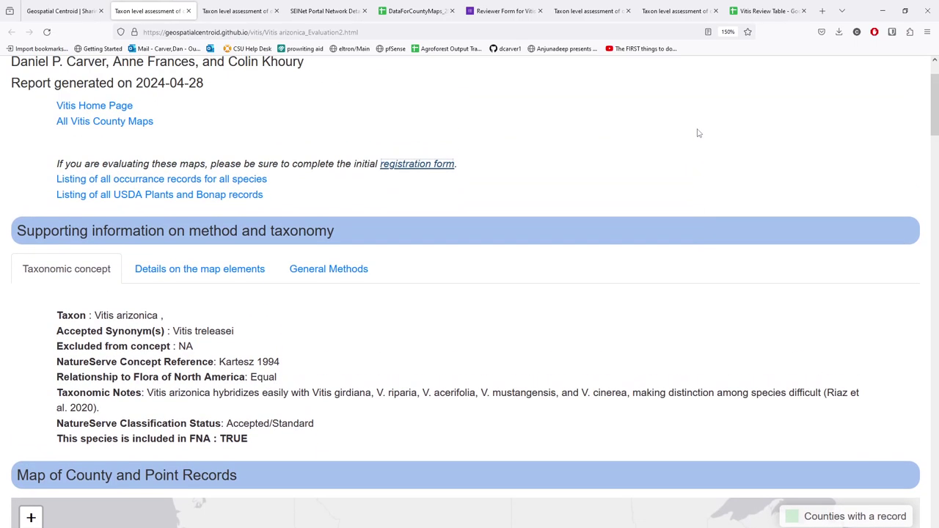
pyautogui.scroll(2, 698, 133)
pyautogui.scroll(-4, 672, 171)
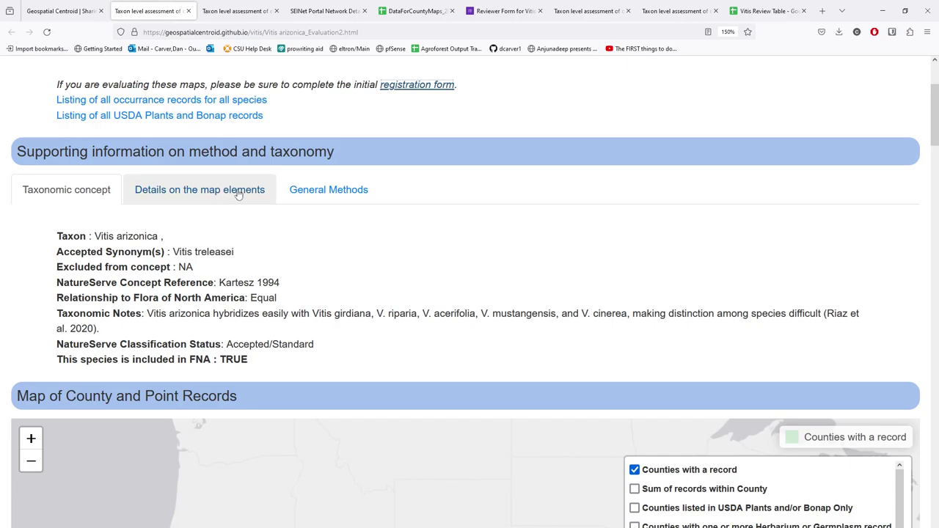
pyautogui.scroll(-1, 62, 238)
pyautogui.scroll(1, 65, 235)
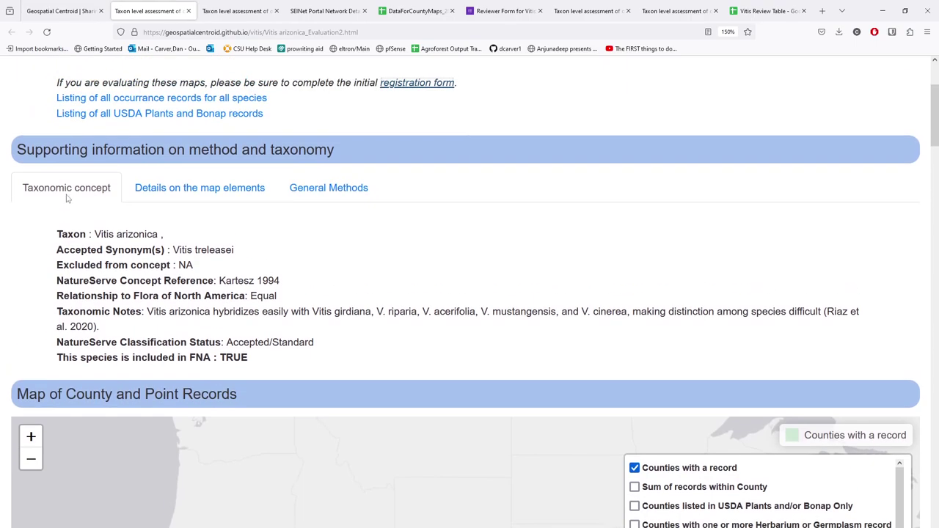
pyautogui.moveTo(121, 217); pyautogui.dragTo(391, 362)
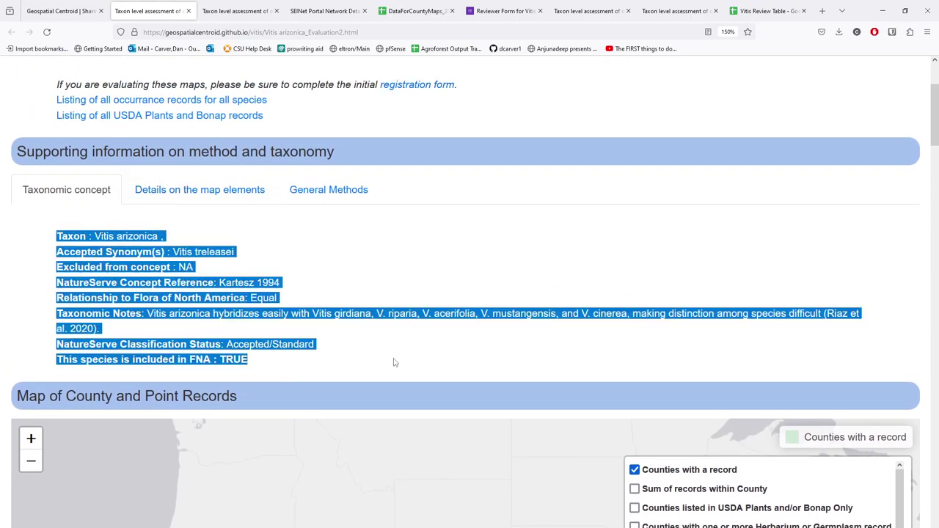
pyautogui.click(338, 323)
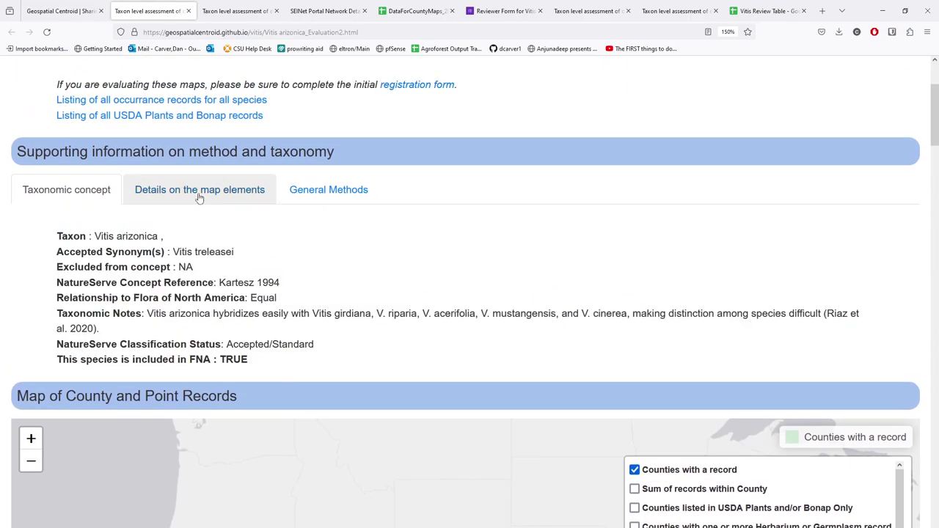
# Preview the USDA Plants/Bonap-only and Herbarium or Germplasm county layers on the county map, and hide them again
pyautogui.scroll(-3, 781, 267)
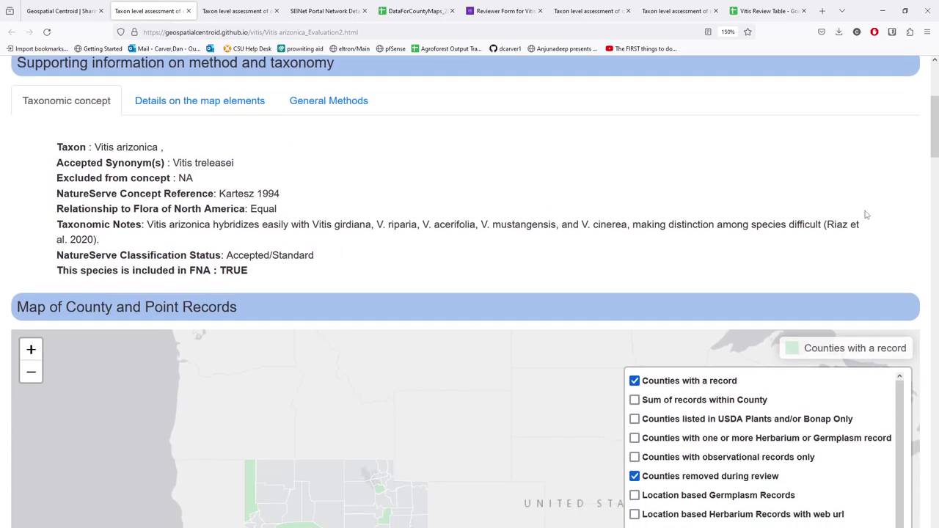
pyautogui.scroll(-1, 836, 329)
pyautogui.scroll(3, 837, 327)
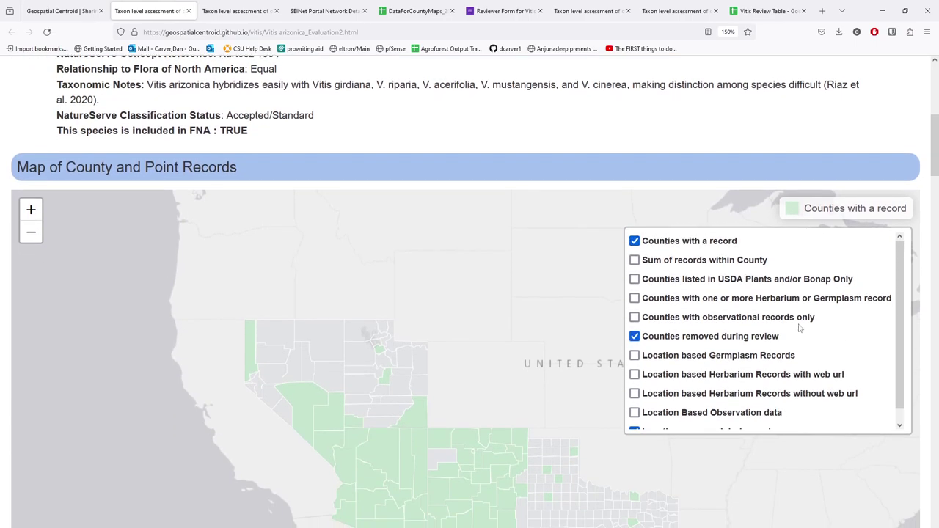
pyautogui.scroll(-1, 798, 405)
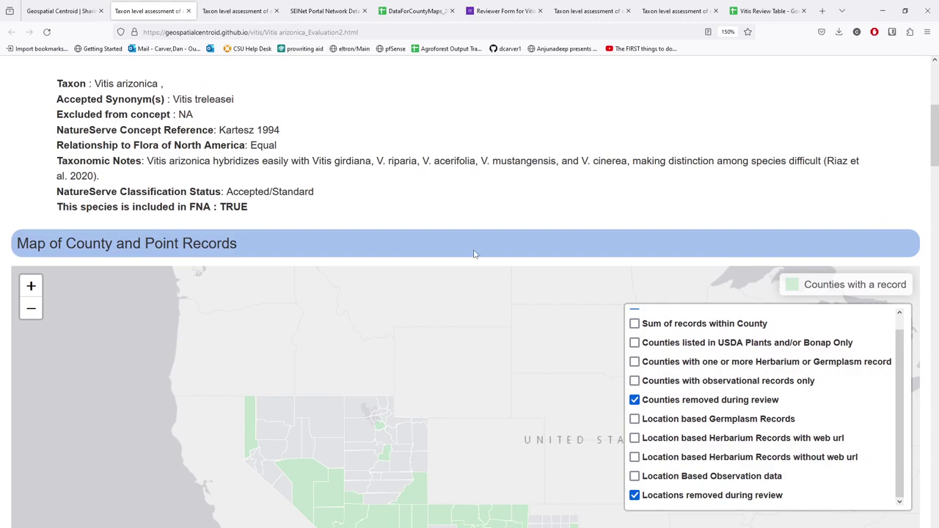
pyautogui.click(634, 362)
pyautogui.click(634, 362)
pyautogui.click(634, 342)
pyautogui.click(636, 344)
pyautogui.click(635, 362)
pyautogui.click(637, 363)
# Open the details on the map elements and read the descriptions of the county-level and spatial occurrence features
pyautogui.scroll(4, 656, 368)
pyautogui.click(164, 269)
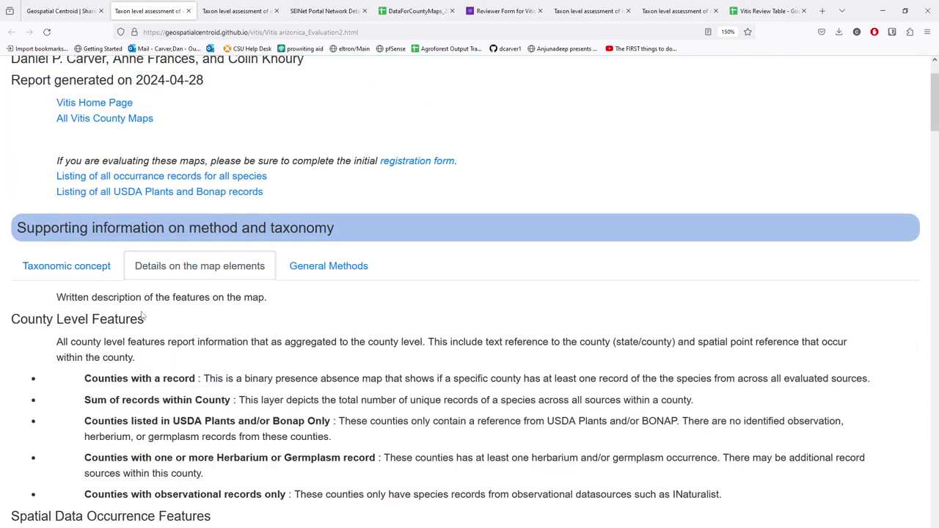
pyautogui.scroll(-2, 150, 313)
pyautogui.moveTo(117, 301); pyautogui.dragTo(304, 380)
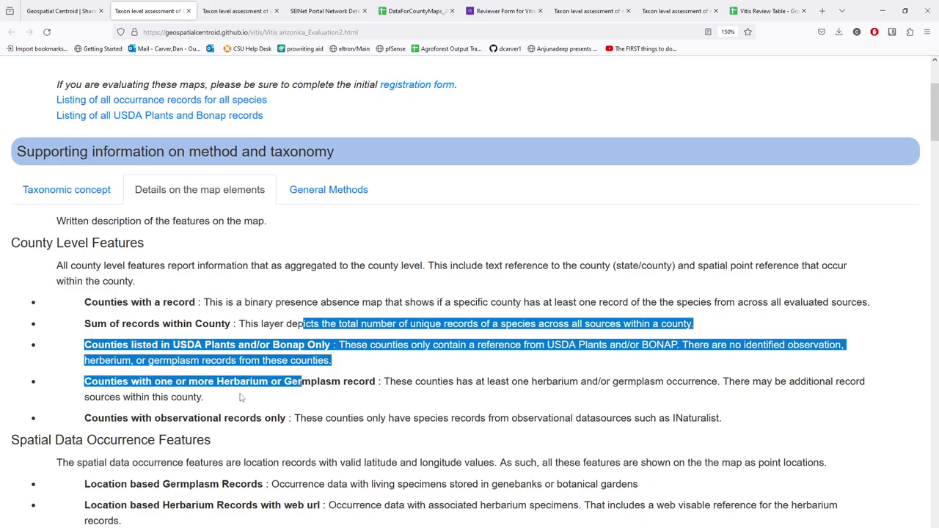
pyautogui.click(193, 400)
pyautogui.scroll(-2, 192, 411)
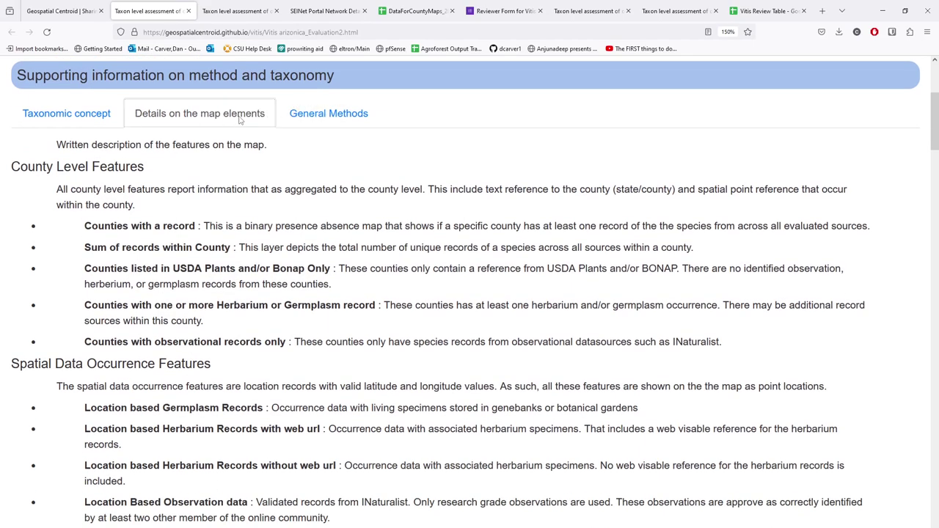
# Read the General Methods section on data gathering and standardization, and return to the taxonomic concept
pyautogui.click(297, 122)
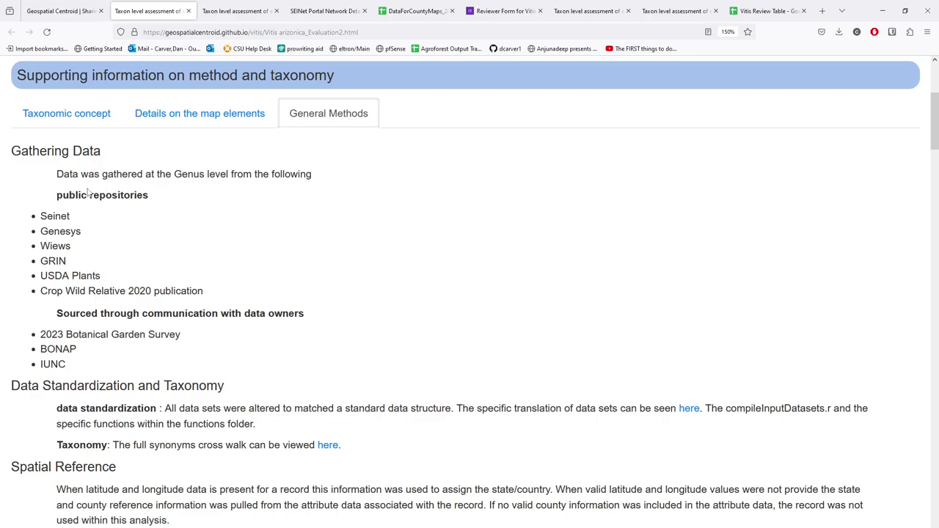
pyautogui.scroll(-2, 103, 173)
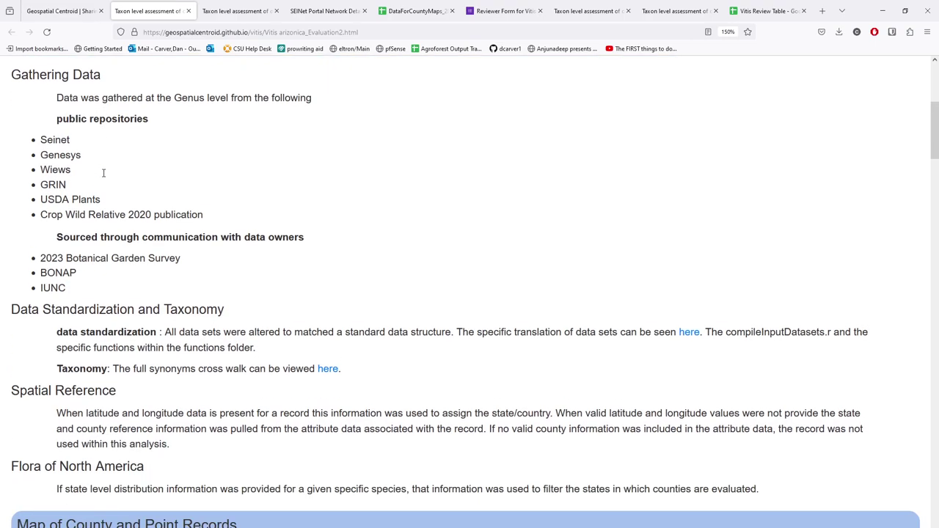
pyautogui.scroll(2, 116, 175)
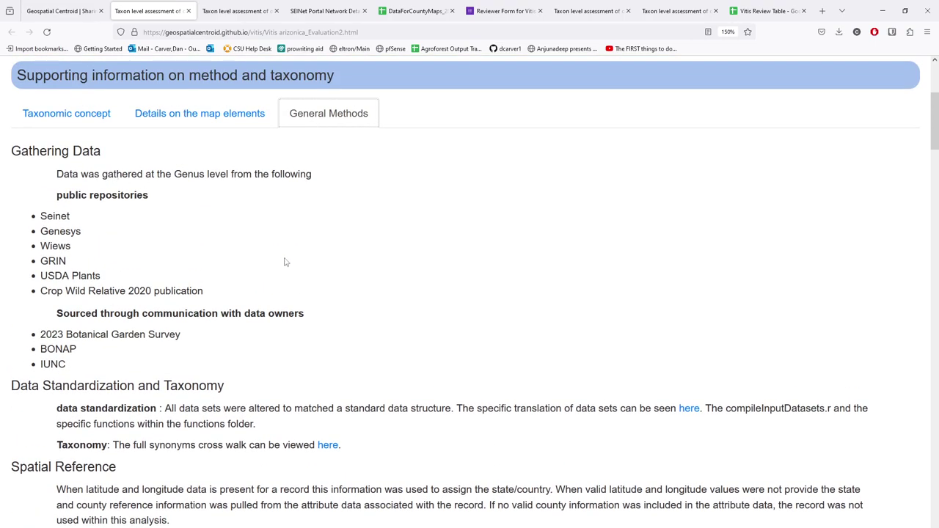
pyautogui.click(81, 116)
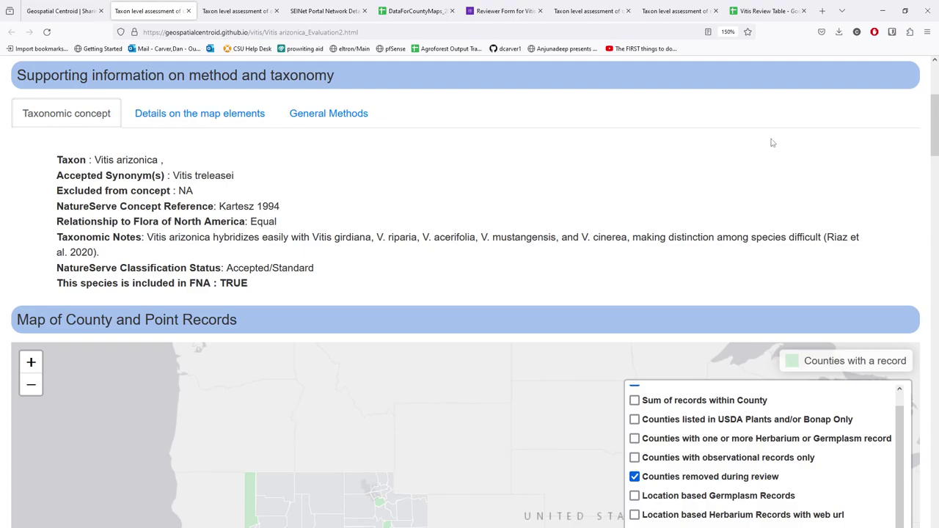
# Bring the Map of County and Point Records into view and pan it to show all the counties from Nevada to Texas
pyautogui.scroll(-2, 880, 119)
pyautogui.scroll(-3, 906, 116)
pyautogui.moveTo(558, 317); pyautogui.dragTo(428, 232)
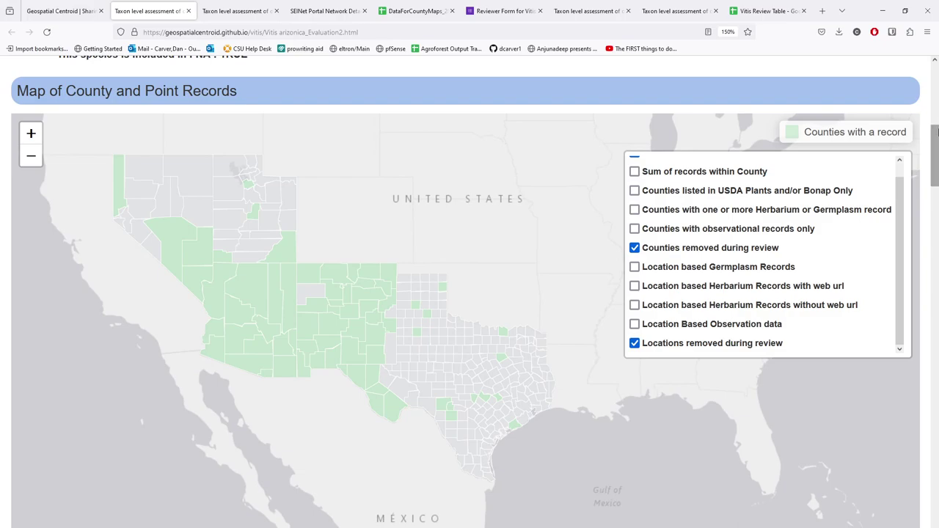
pyautogui.scroll(-1, 935, 161)
pyautogui.moveTo(935, 162)
pyautogui.mouseDown()
pyautogui.moveTo(935, 191)
pyautogui.moveTo(935, 142)
pyautogui.moveTo(935, 160)
pyautogui.mouseUp()
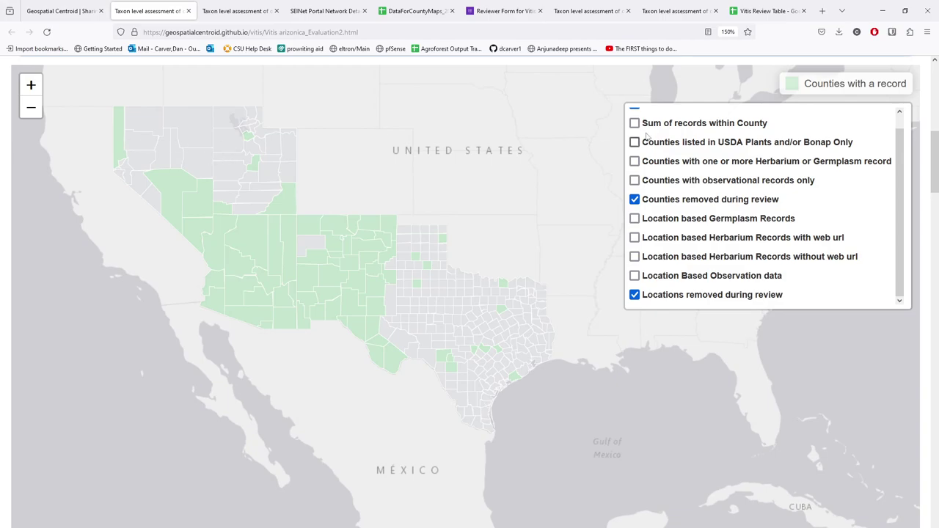
# Display the record details for Washoe County, Nevada, on the map and pan so the whole pop-up is readable
pyautogui.scroll(1, 635, 161)
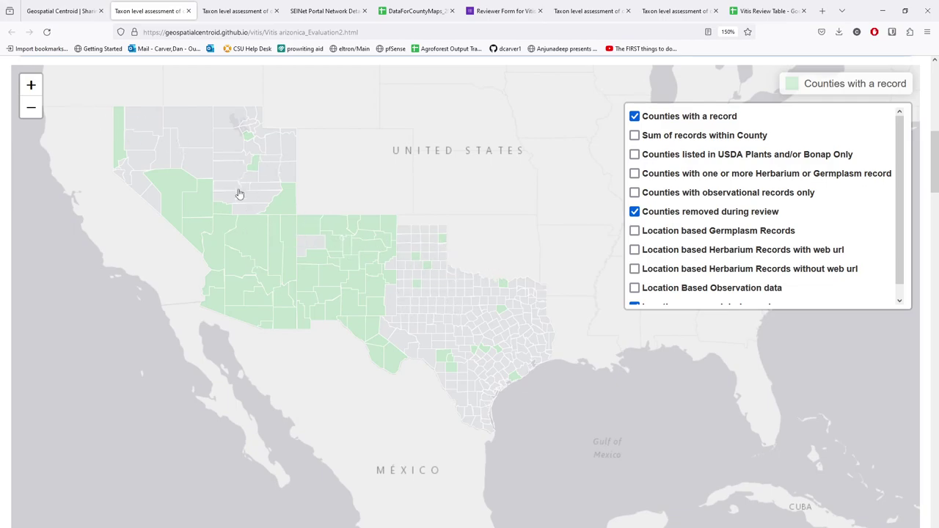
pyautogui.click(119, 146)
pyautogui.moveTo(253, 123); pyautogui.dragTo(417, 210)
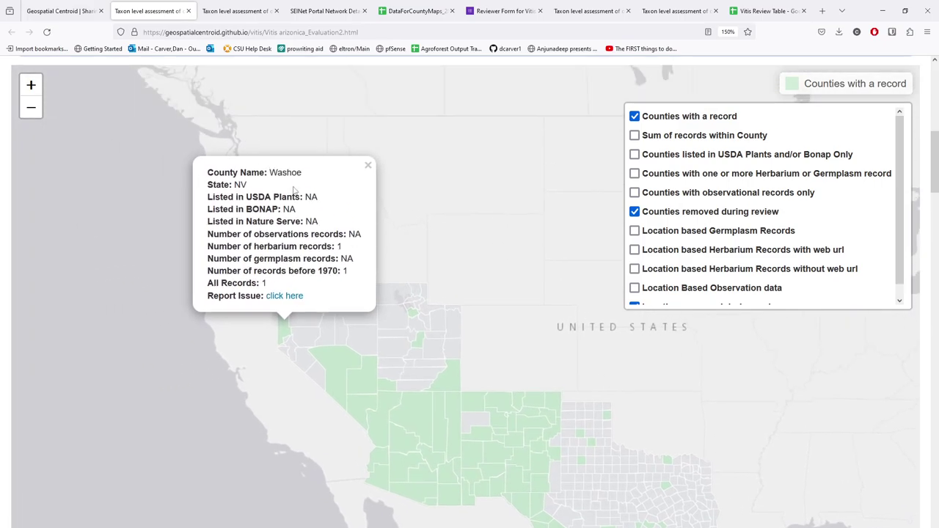
# Highlight the record counts in the Washoe County pop-up, open its issue report form, and continue with the current draft
pyautogui.moveTo(220, 176); pyautogui.dragTo(349, 273)
pyautogui.click(349, 273)
pyautogui.click(341, 251)
pyautogui.moveTo(351, 276); pyautogui.dragTo(324, 274)
pyautogui.click(324, 273)
pyautogui.click(288, 296)
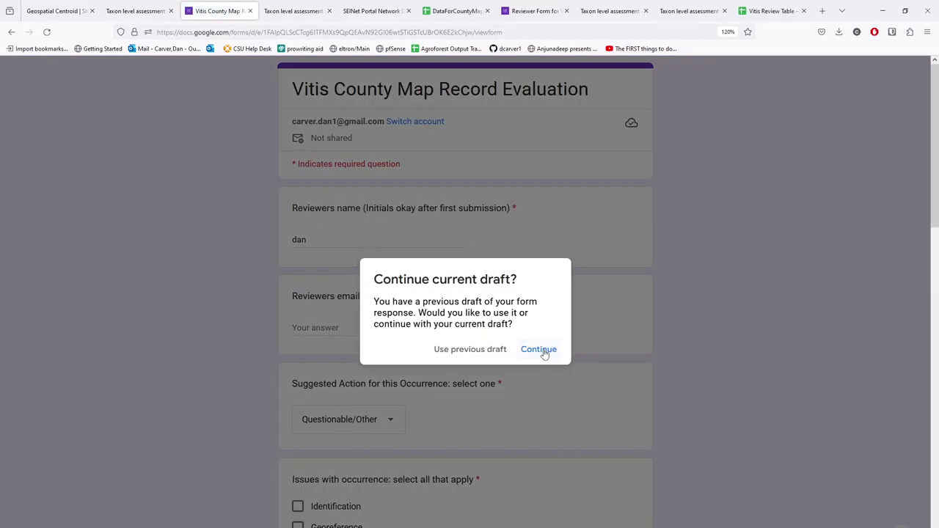
pyautogui.click(544, 352)
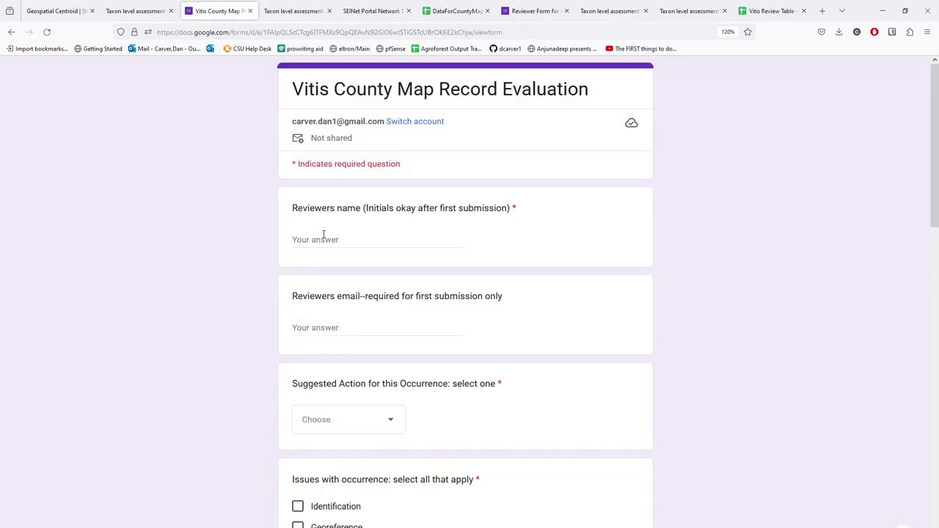
# Review the form's reviewer name and email fields and the available choices for Suggested Action for this Occurrence, leaving them blank
pyautogui.scroll(-1, 345, 206)
pyautogui.click(327, 177)
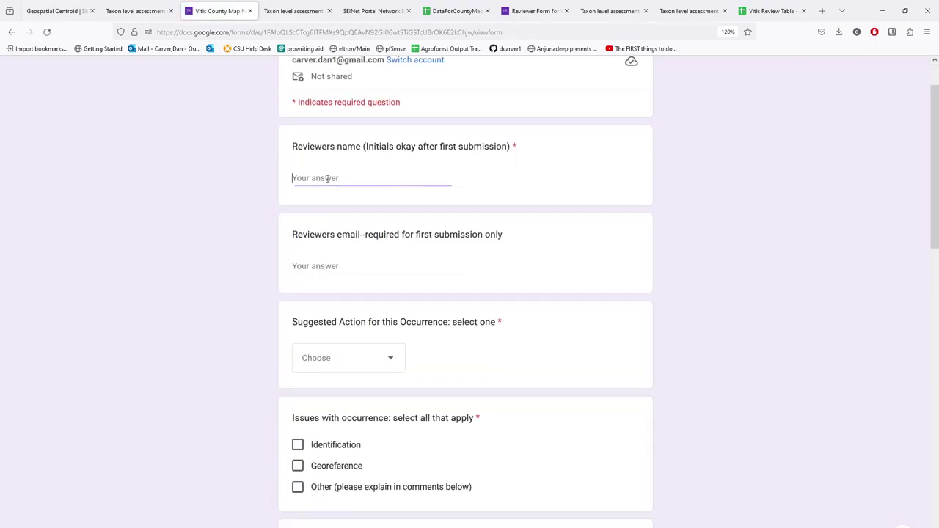
pyautogui.click(367, 267)
pyautogui.scroll(-1, 341, 274)
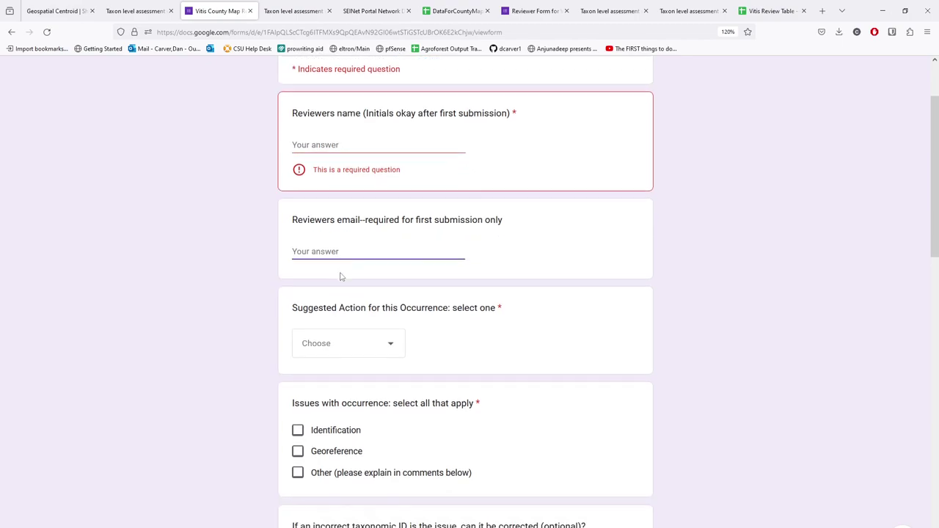
pyautogui.scroll(-2, 339, 272)
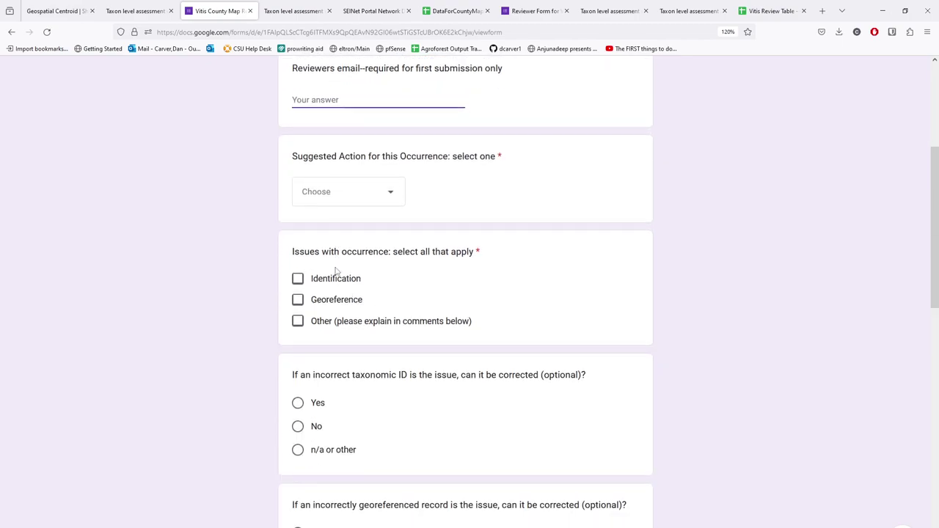
pyautogui.click(378, 195)
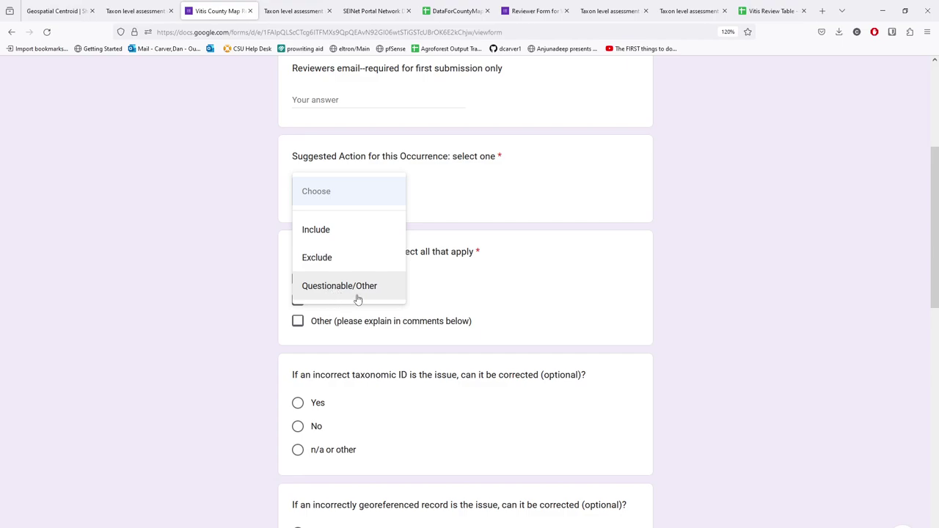
pyautogui.click(517, 230)
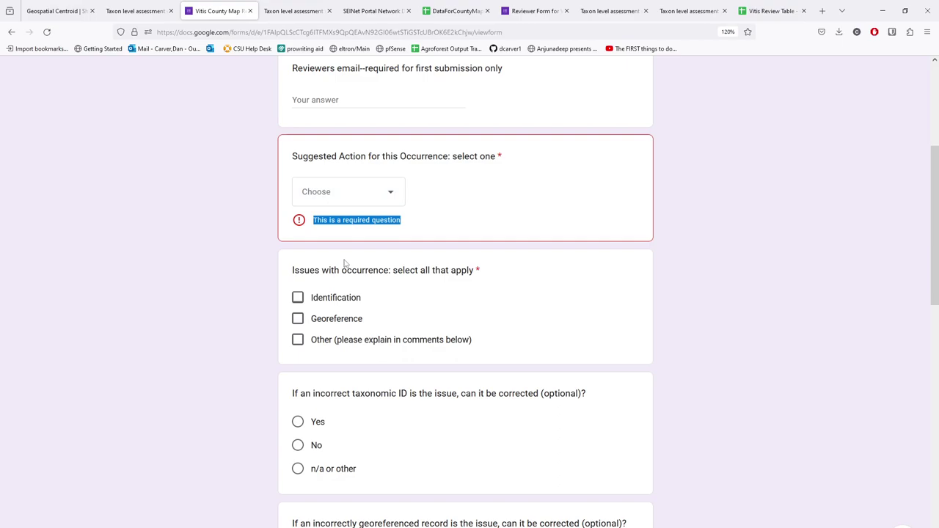
# Examine the form's occurrence issue options, the taxonomic ID and georeference correction questions, and the Comments field
pyautogui.scroll(-1, 330, 249)
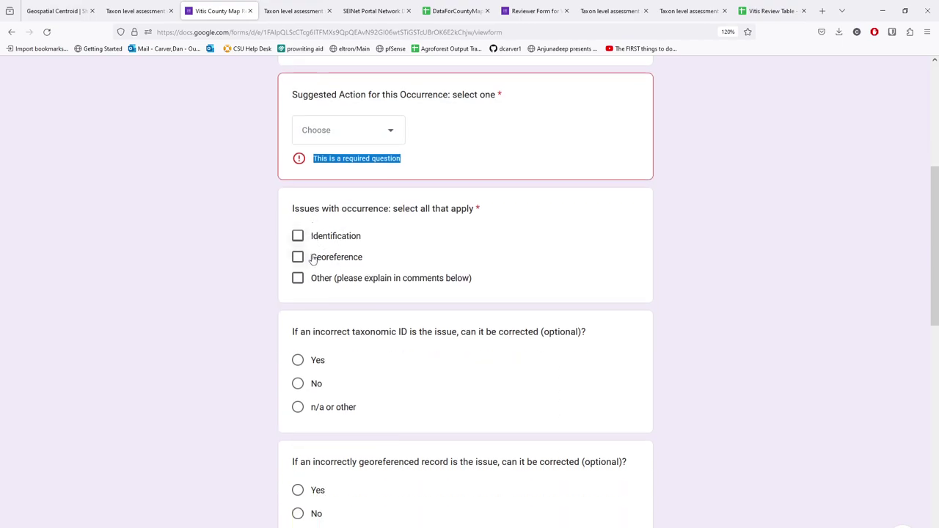
pyautogui.scroll(-2, 319, 249)
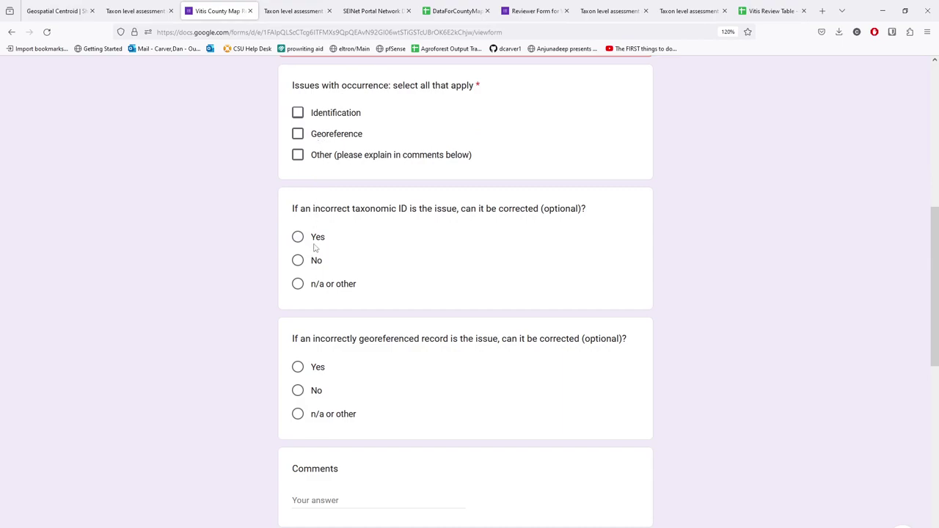
pyautogui.scroll(-3, 315, 272)
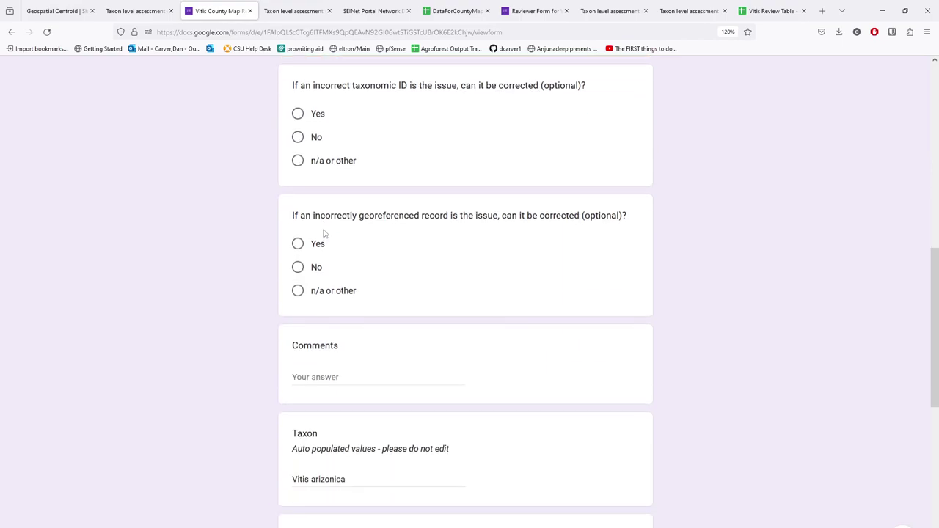
pyautogui.scroll(-1, 322, 229)
pyautogui.click(325, 254)
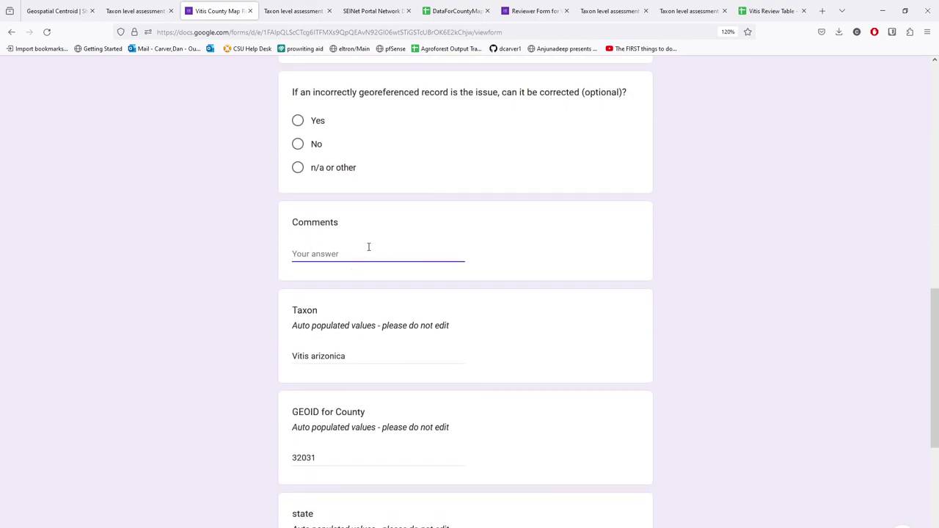
# Check the auto-populated Taxon, GEOID, state, county and Record ID fields near the end of the form
pyautogui.scroll(-1, 366, 249)
pyautogui.scroll(-1, 334, 249)
pyautogui.scroll(-1, 352, 419)
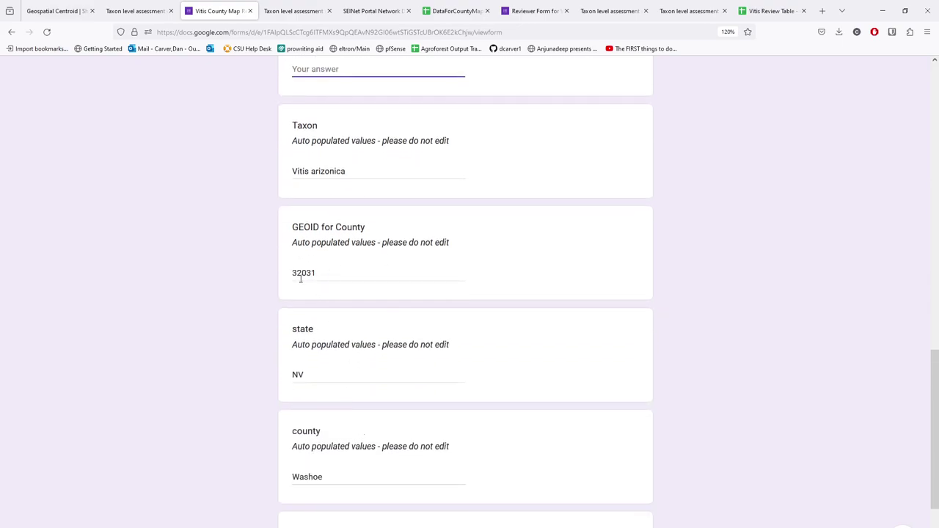
pyautogui.scroll(-2, 320, 392)
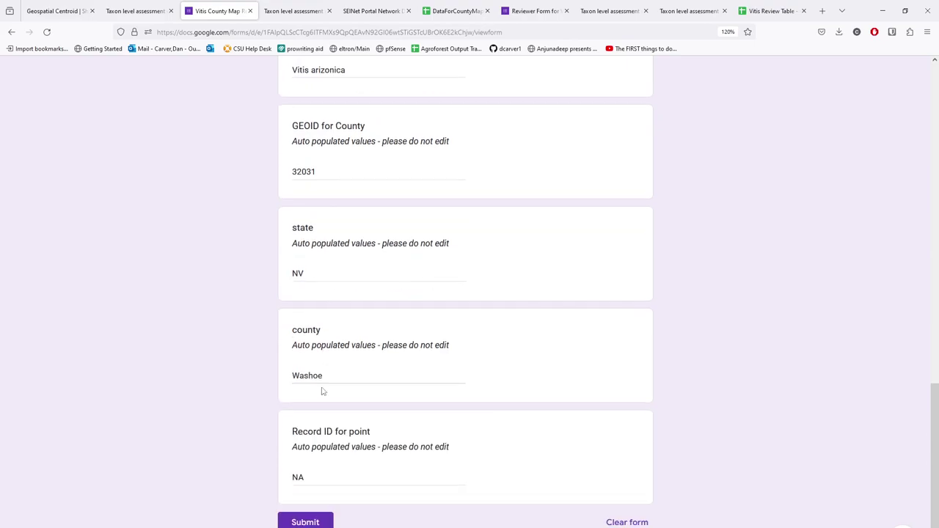
# Look over the whole evaluation form once more, from the reviewer fields to the submit option, and close it without submitting
pyautogui.scroll(1, 327, 370)
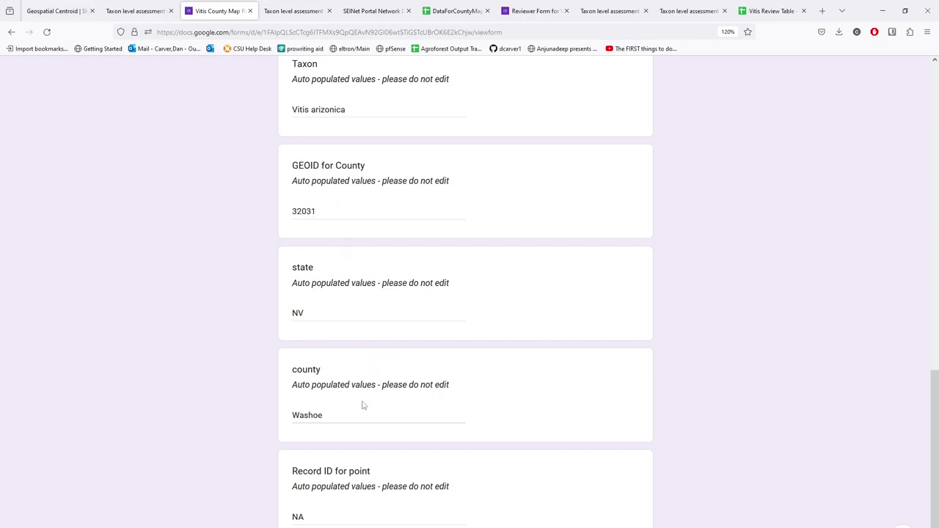
pyautogui.scroll(5, 360, 404)
pyautogui.scroll(1, 351, 411)
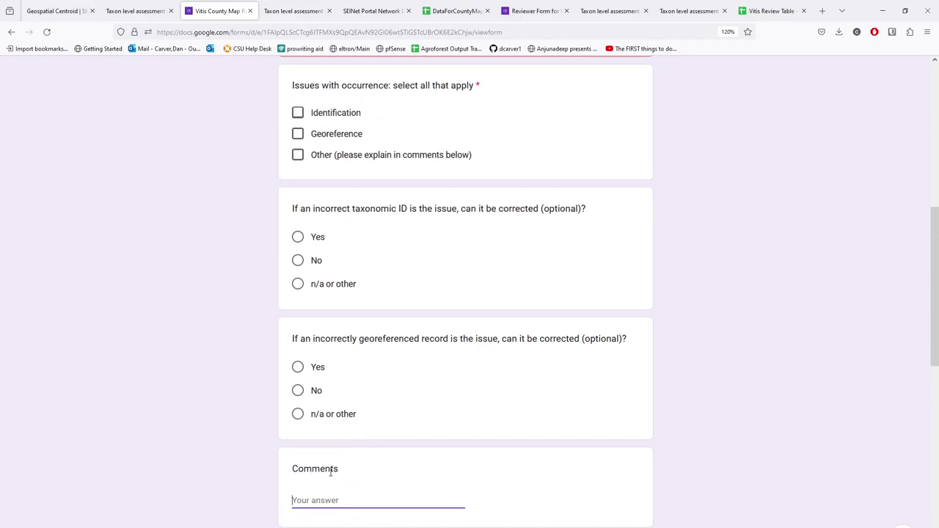
pyautogui.scroll(4, 268, 287)
pyautogui.scroll(1, 306, 176)
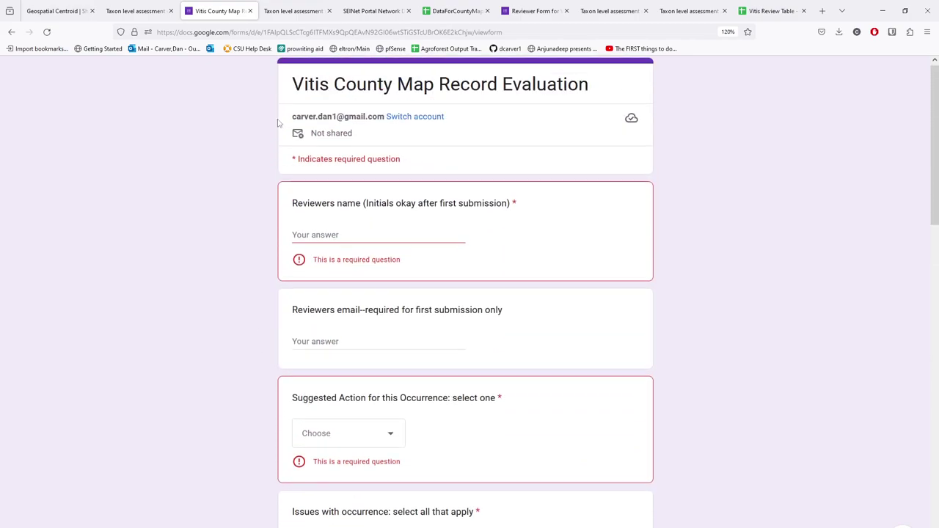
pyautogui.scroll(-20, 761, 292)
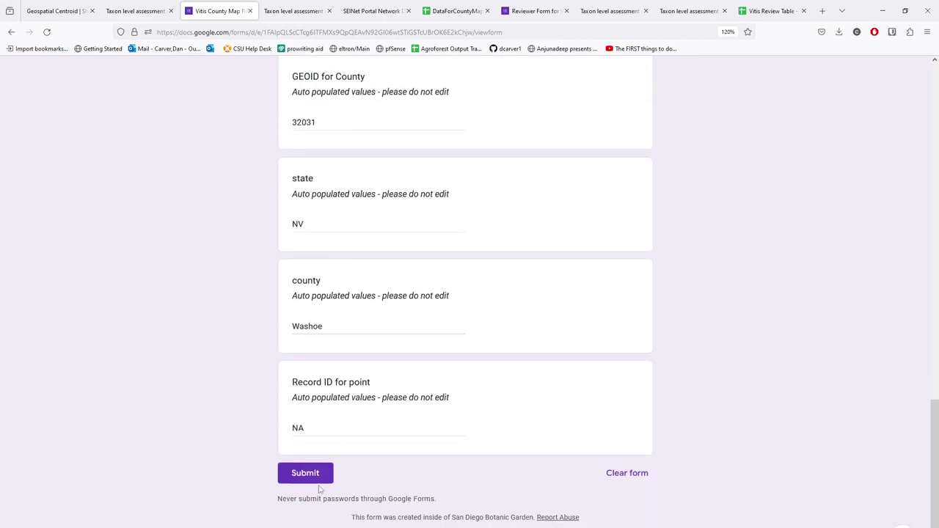
pyautogui.scroll(7, 237, 436)
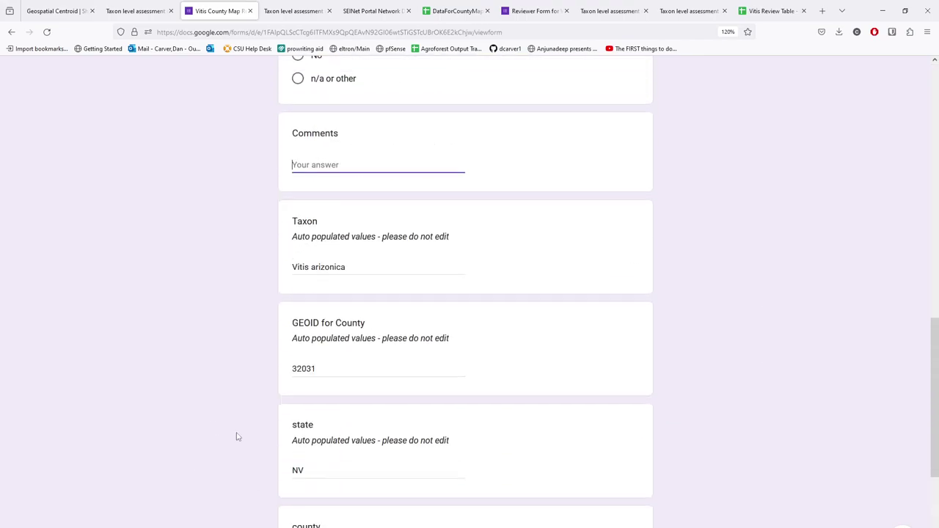
pyautogui.click(250, 11)
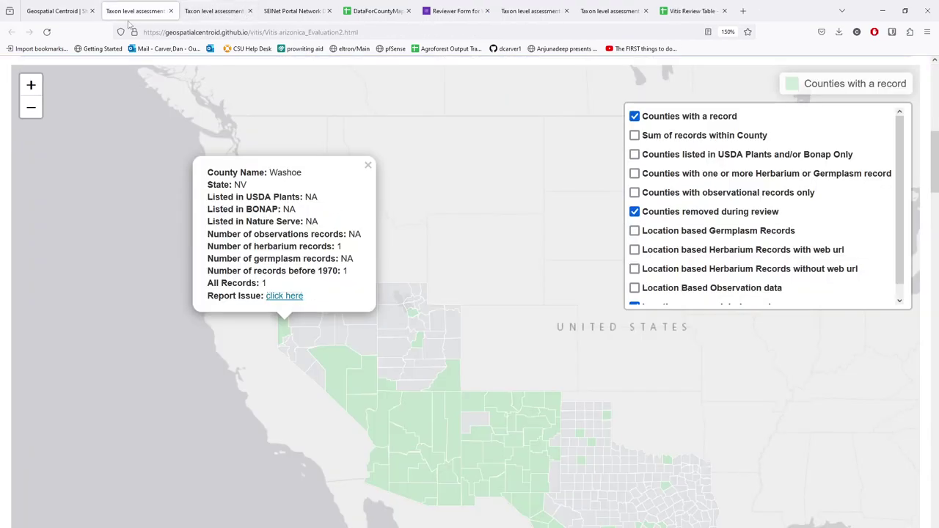
# Close the Washoe County pop-up and open the Vitis acerifolia evaluation report from the species list
pyautogui.click(368, 167)
pyautogui.click(82, 16)
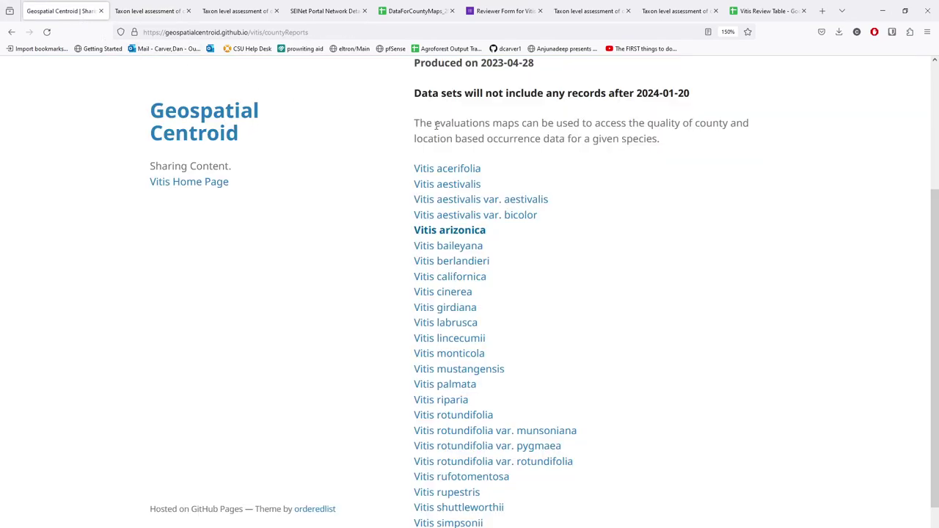
pyautogui.click(452, 170)
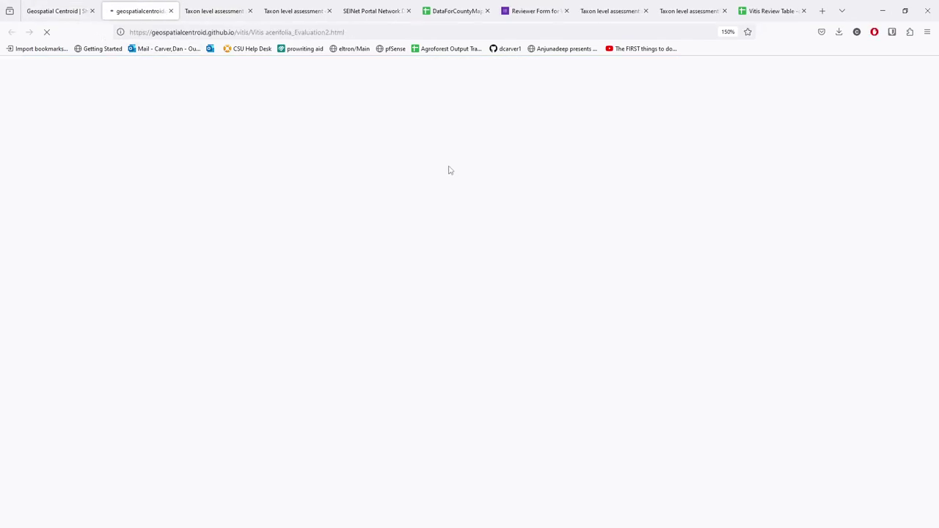
# Display the review comments for the yellow removed county on the Vitis acerifolia map, dismiss them, and close the report
pyautogui.scroll(-6, 521, 182)
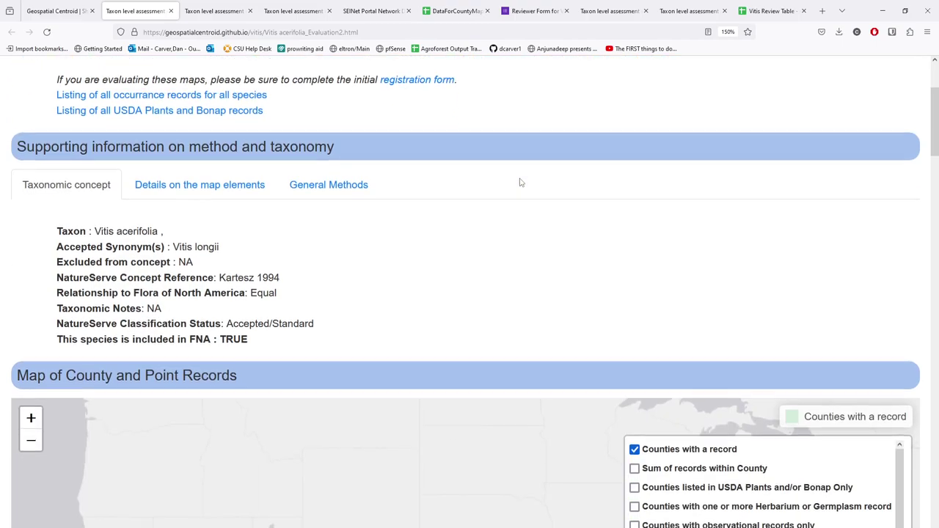
pyautogui.scroll(4, 440, 249)
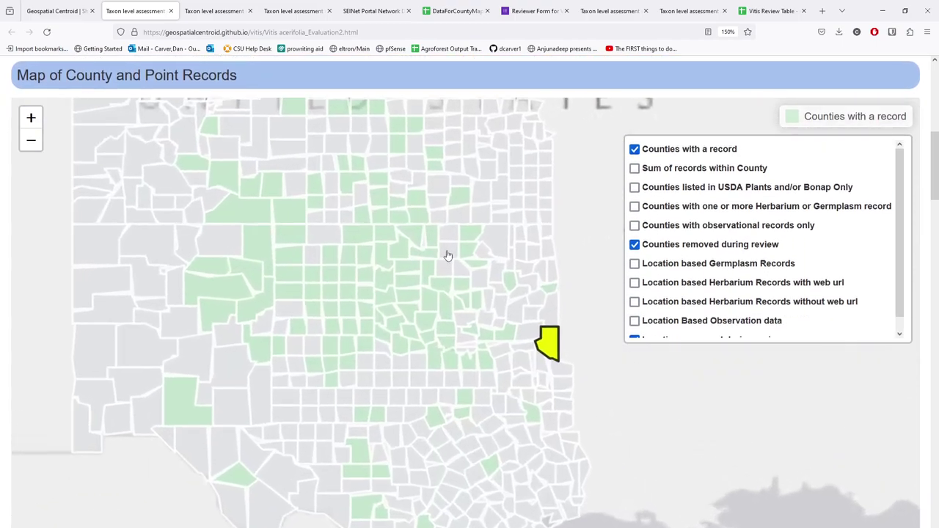
pyautogui.moveTo(394, 326); pyautogui.dragTo(440, 354)
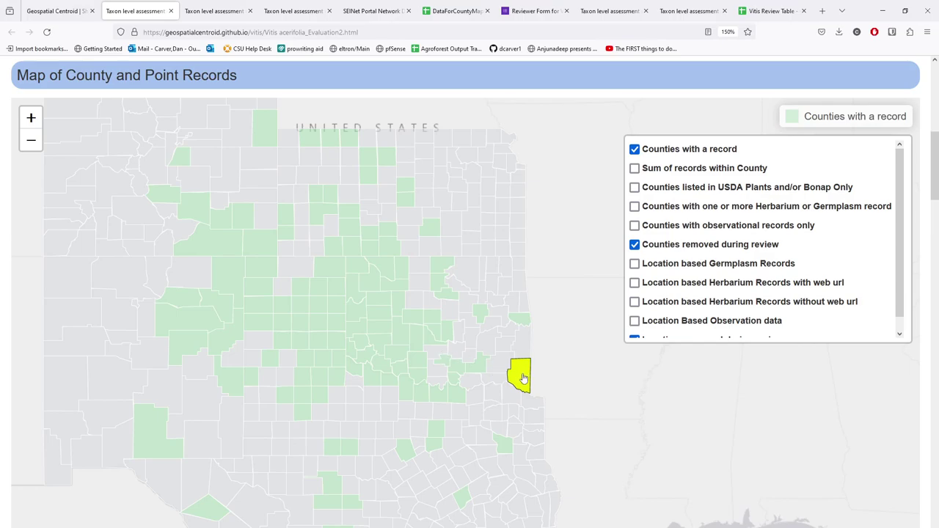
pyautogui.click(522, 376)
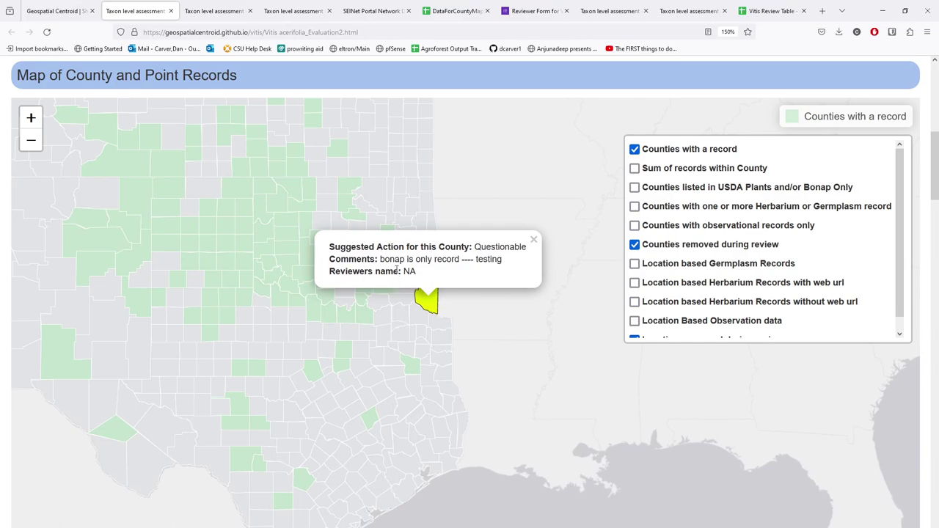
pyautogui.click(534, 245)
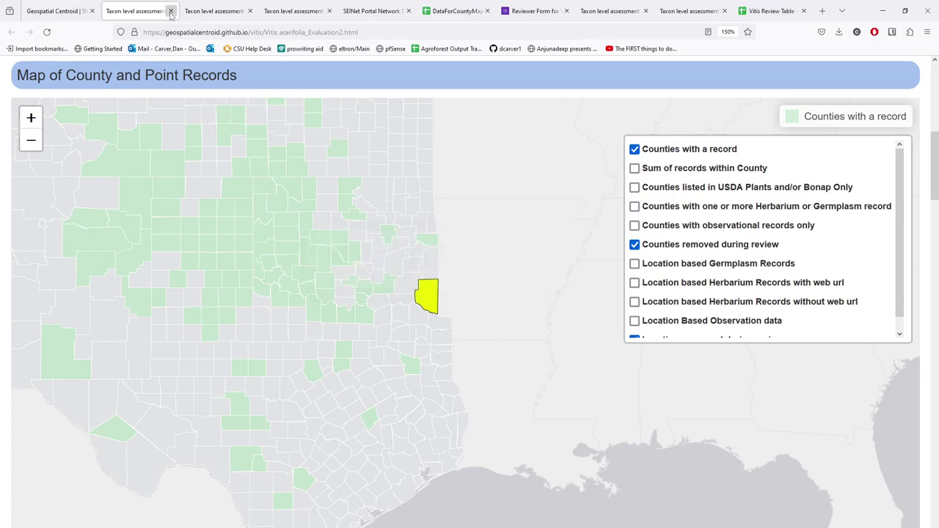
pyautogui.click(170, 12)
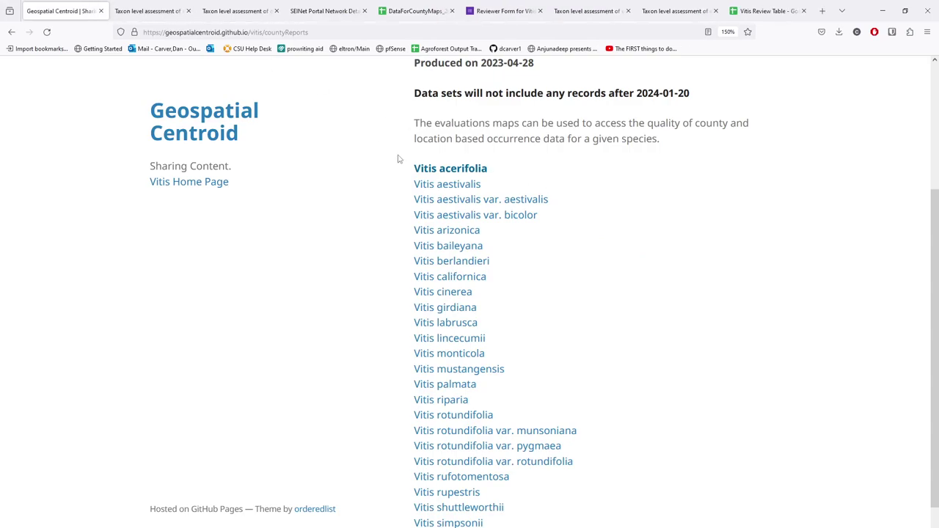
# Return to the Vitis arizonica report, display Washoe County's record details on the map again, and dismiss them
pyautogui.click(153, 13)
pyautogui.moveTo(578, 321); pyautogui.dragTo(399, 237)
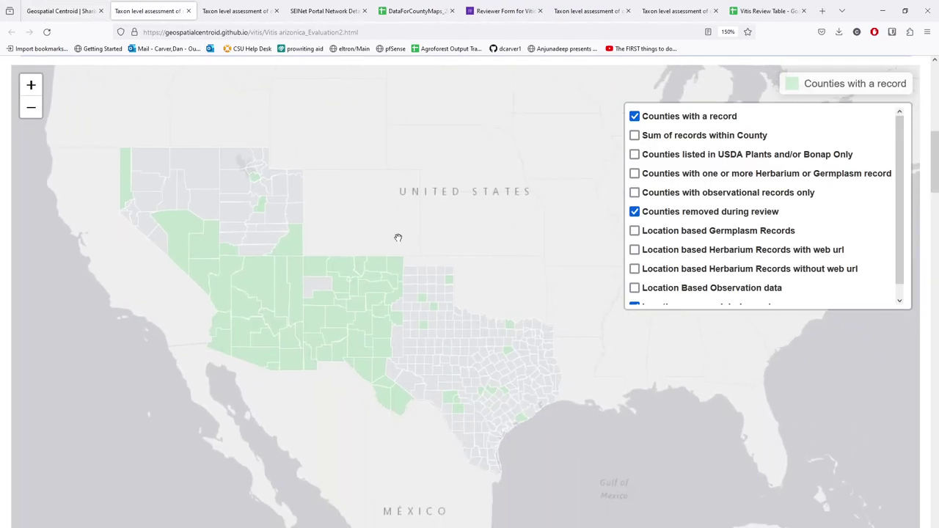
pyautogui.click(126, 179)
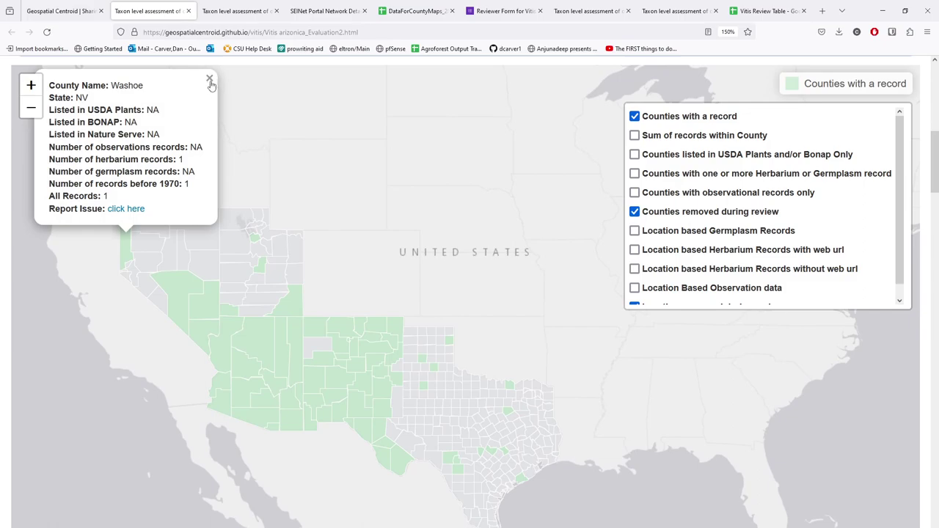
pyautogui.click(209, 79)
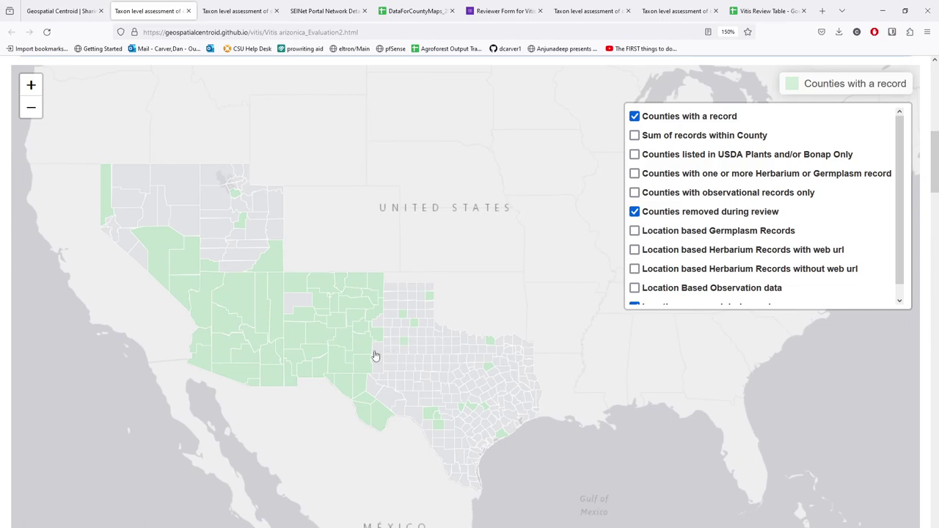
# Replace the Counties with a record layer with Sum of records within County and view its coloring across the southwestern states
pyautogui.scroll(2, 403, 358)
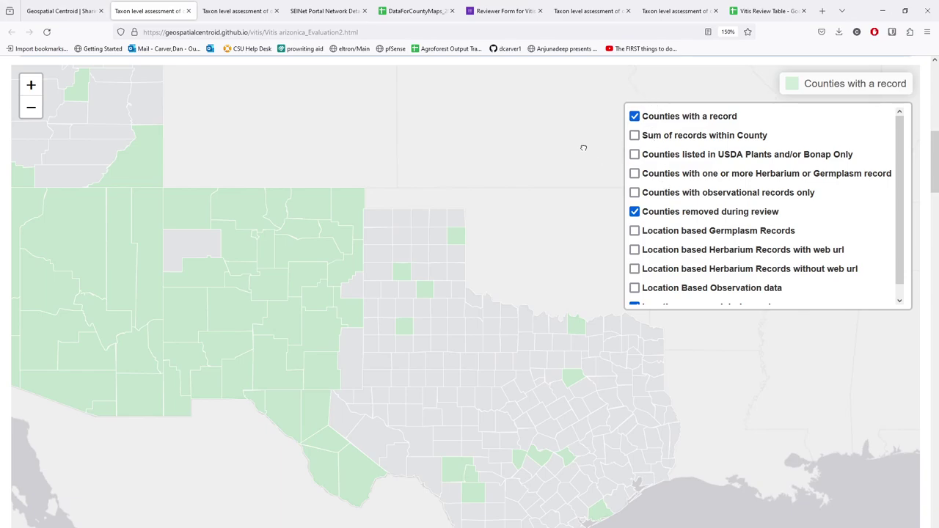
pyautogui.scroll(-2, 522, 176)
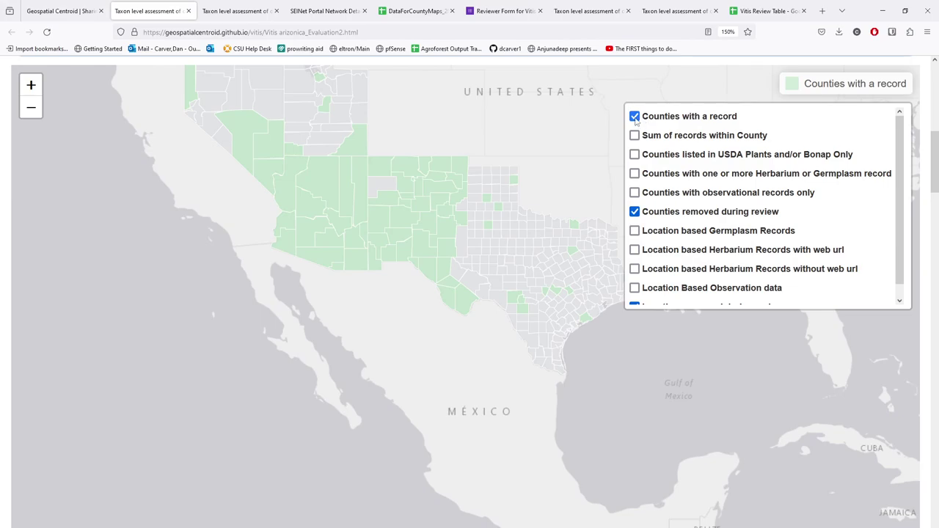
pyautogui.click(634, 115)
pyautogui.click(634, 105)
pyautogui.moveTo(547, 178)
pyautogui.mouseDown()
pyautogui.moveTo(546, 201)
pyautogui.moveTo(567, 226)
pyautogui.mouseUp()
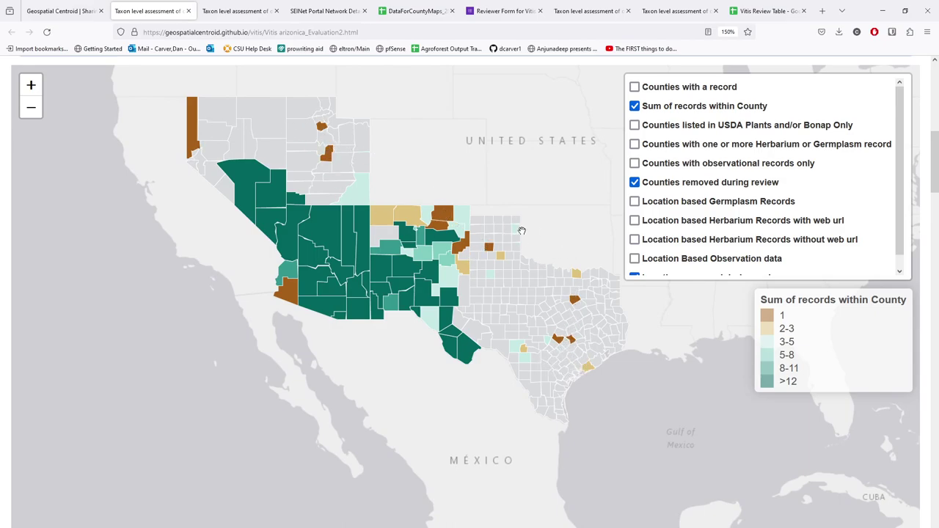
# Swap the record-sum layer for Counties listed in USDA Plants and/or Bonap Only, and hide that layer after viewing it
pyautogui.click(634, 125)
pyautogui.click(635, 106)
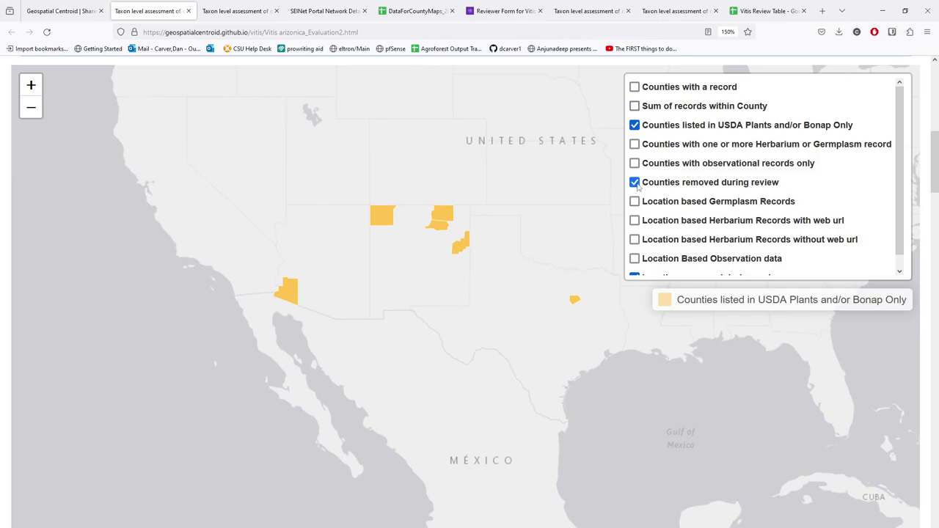
pyautogui.click(634, 125)
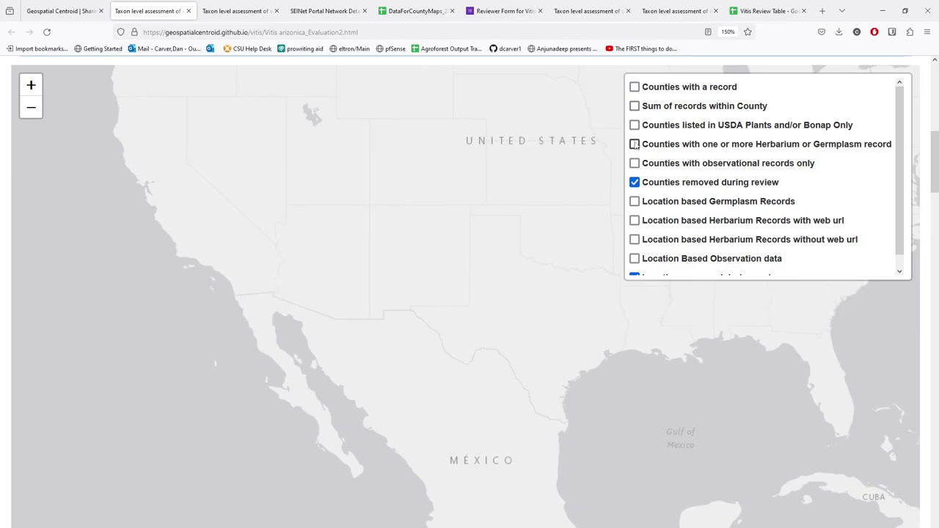
# View the Counties with one or more Herbarium or Germplasm record layer, then the observational-records-only layer, hiding each after viewing
pyautogui.click(634, 144)
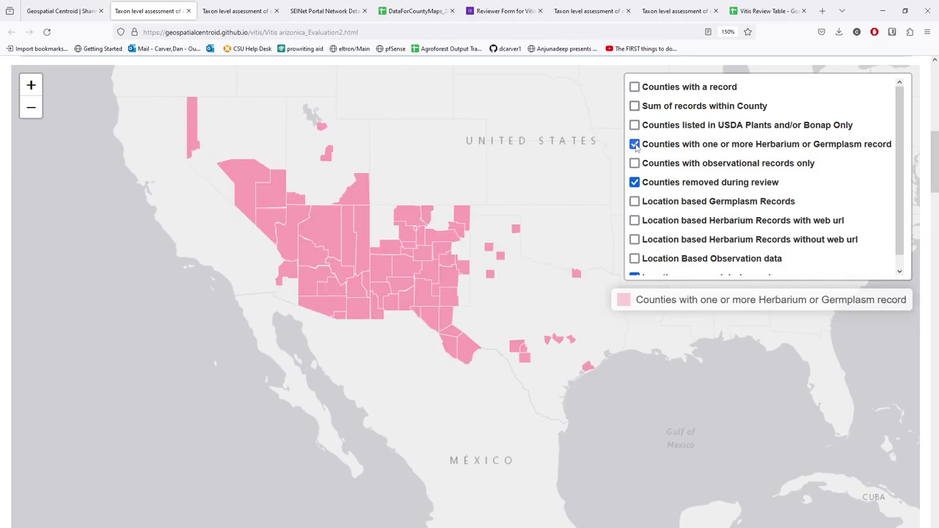
pyautogui.click(634, 144)
pyautogui.click(634, 163)
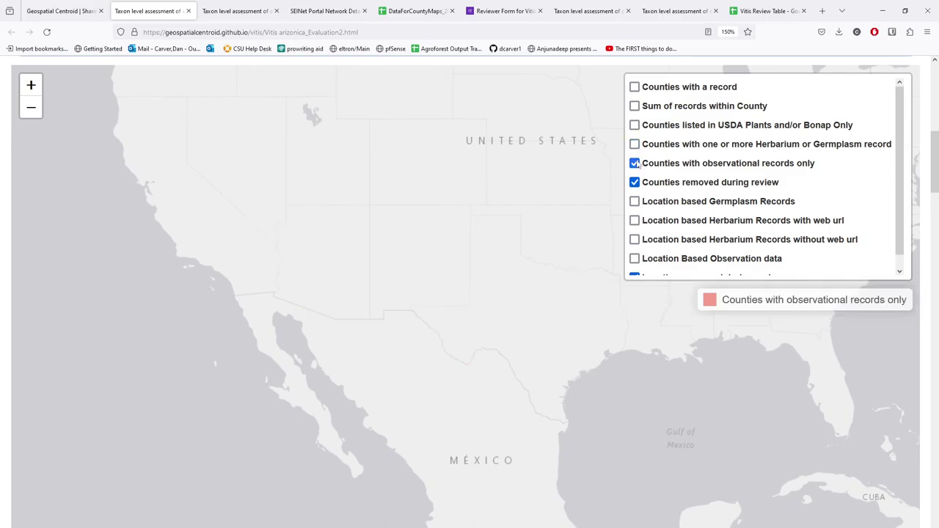
pyautogui.click(636, 165)
pyautogui.click(636, 165)
pyautogui.click(635, 163)
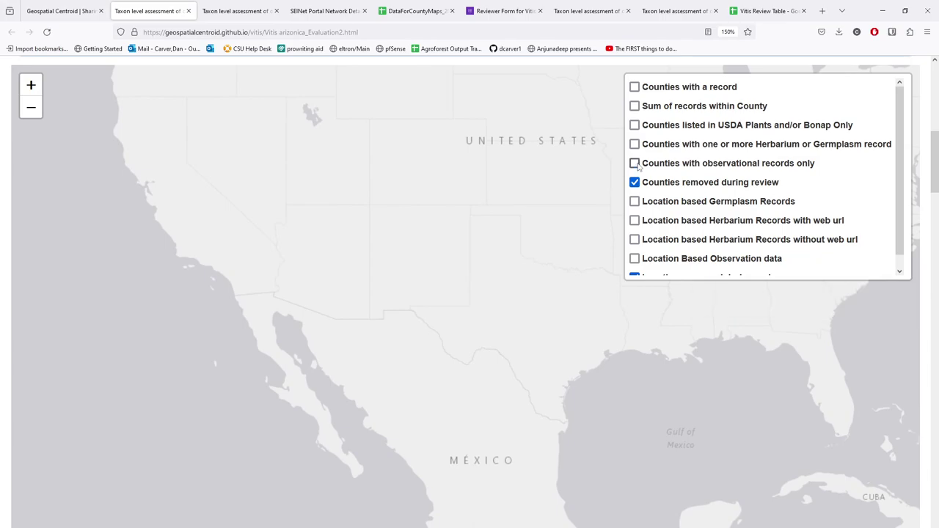
# Show the Counties with a record layer and display the record details for Lubbock County in Texas
pyautogui.click(635, 86)
pyautogui.scroll(1, 509, 292)
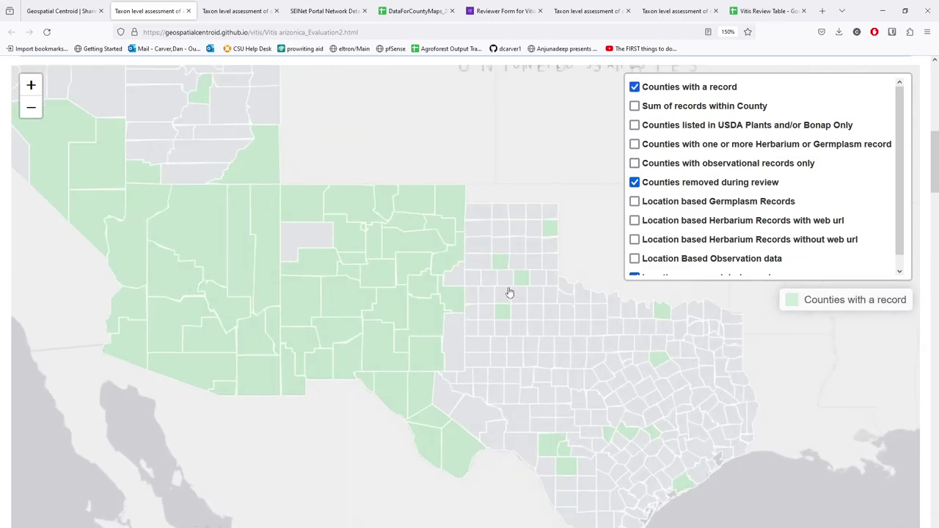
pyautogui.scroll(3, 509, 292)
pyautogui.scroll(1, 388, 249)
pyautogui.scroll(2, 402, 259)
pyautogui.click(396, 279)
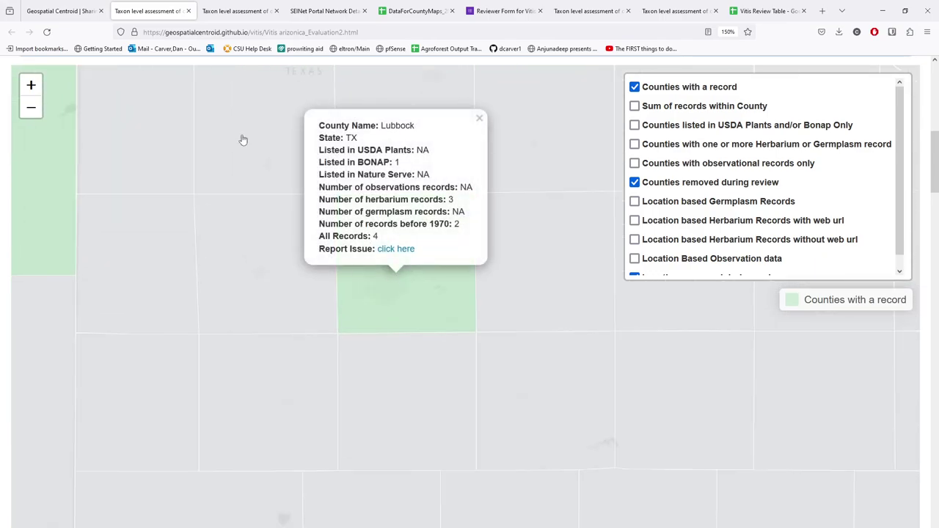
pyautogui.moveTo(552, 192); pyautogui.dragTo(553, 291)
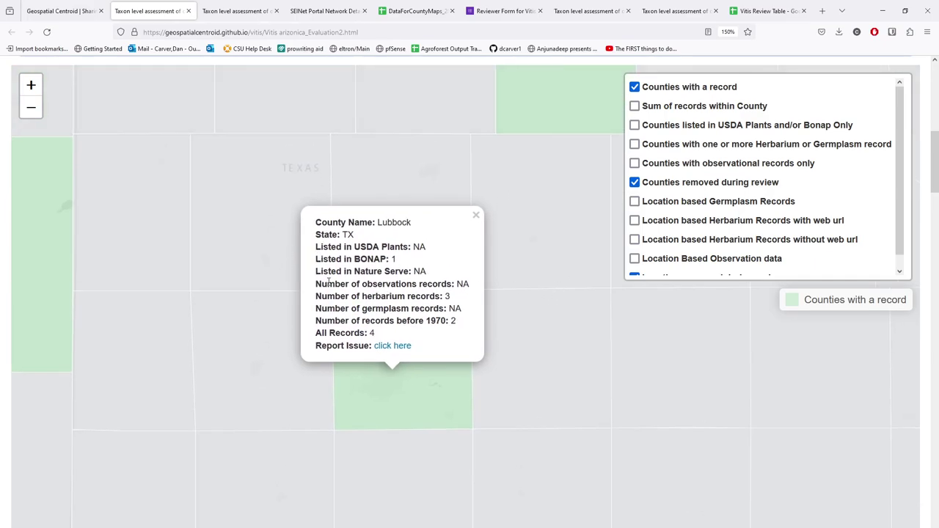
# Examine Lubbock County's BONAP listing, herbarium records, records before 1970 and all-records count, and dismiss the details
pyautogui.doubleClick(371, 258)
pyautogui.moveTo(363, 296); pyautogui.dragTo(451, 299)
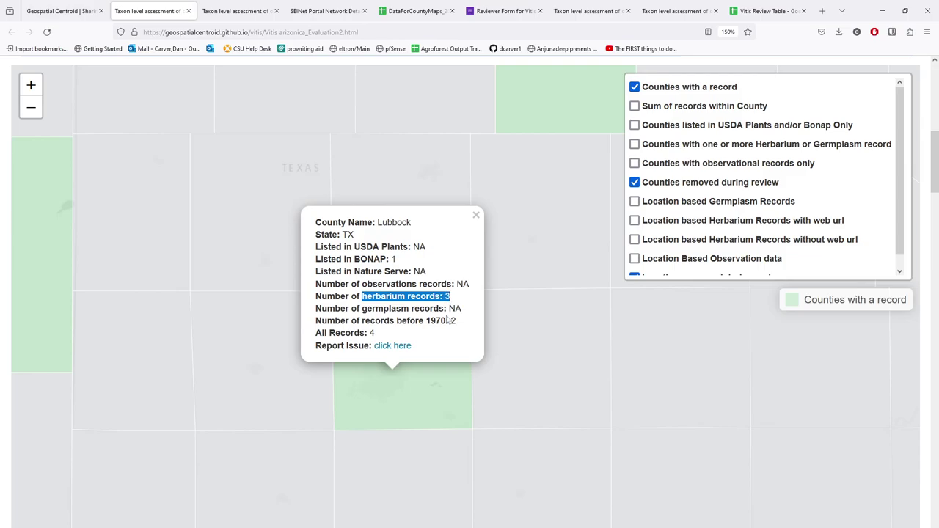
pyautogui.moveTo(362, 323); pyautogui.dragTo(448, 322)
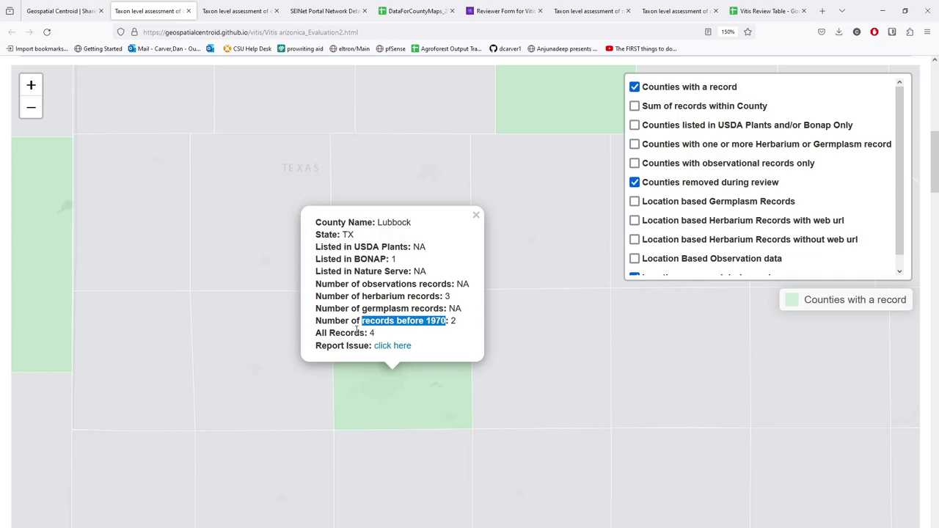
pyautogui.click(445, 322)
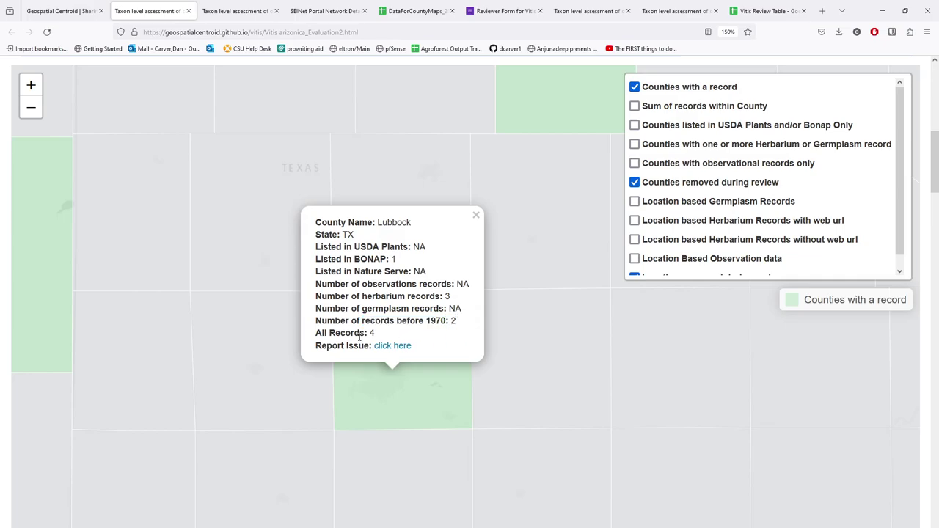
pyautogui.moveTo(376, 334)
pyautogui.mouseDown()
pyautogui.moveTo(388, 321)
pyautogui.moveTo(370, 334)
pyautogui.mouseUp()
pyautogui.click(456, 302)
pyautogui.moveTo(396, 259); pyautogui.dragTo(388, 260)
pyautogui.moveTo(455, 296); pyautogui.dragTo(323, 296)
pyautogui.click(423, 309)
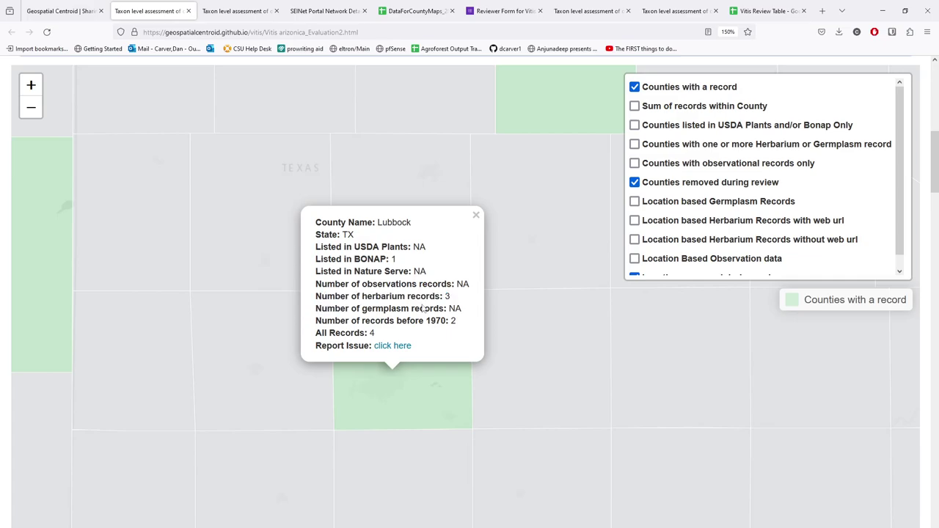
pyautogui.click(475, 217)
# Display Location based Germplasm Records across the southwestern states and hide the layer after viewing it
pyautogui.scroll(-1, 678, 207)
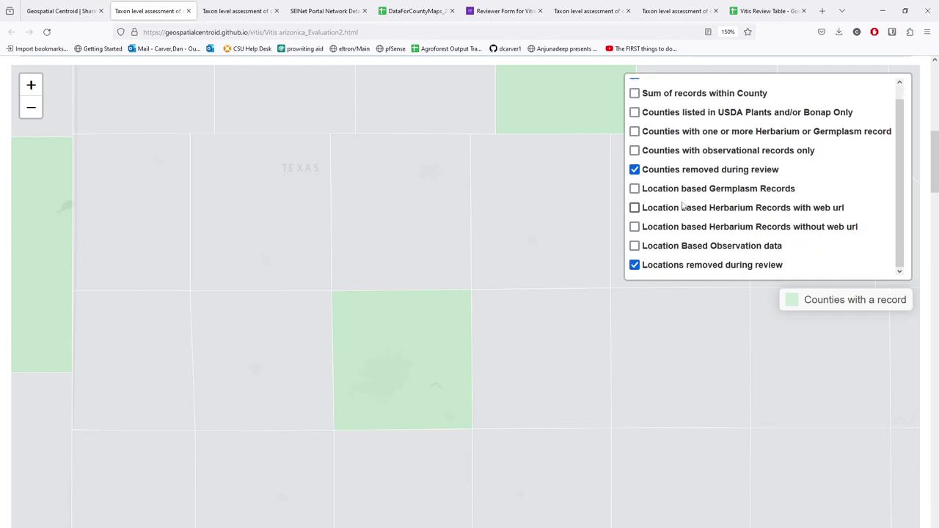
pyautogui.click(636, 190)
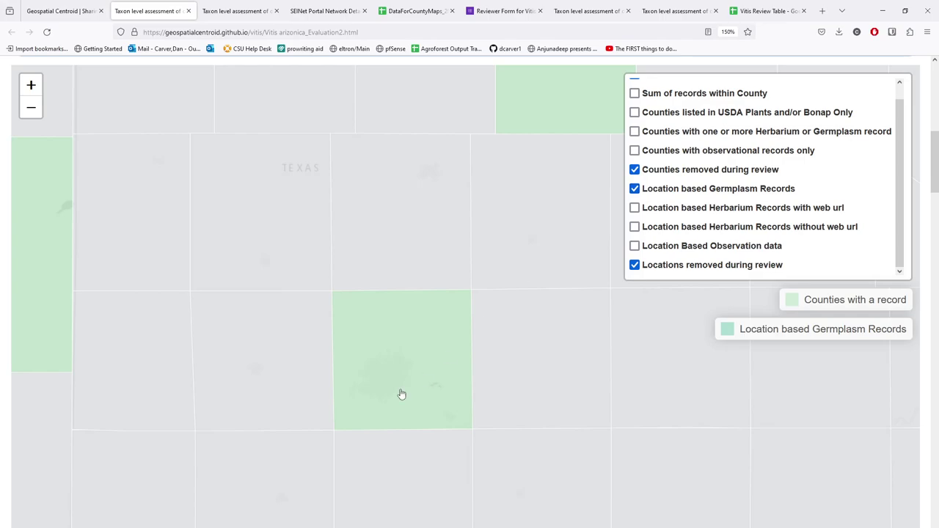
pyautogui.scroll(-5, 400, 391)
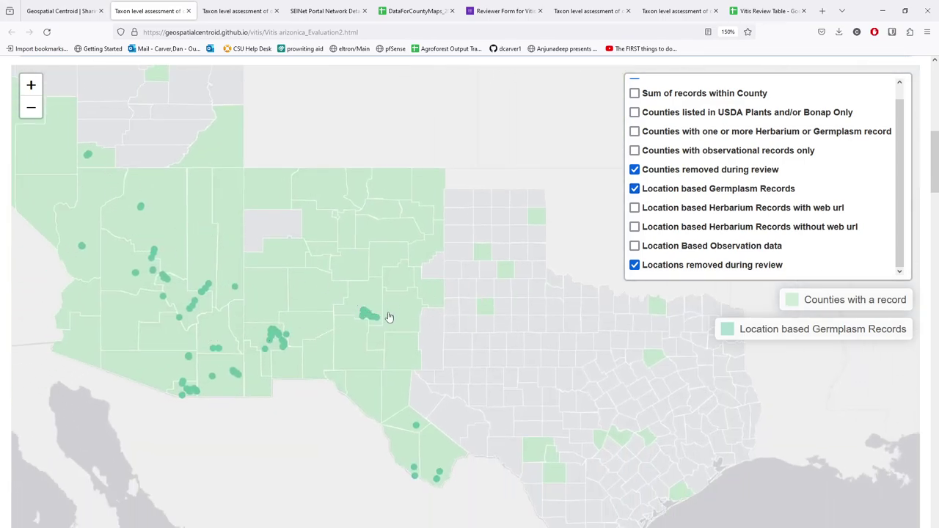
pyautogui.click(635, 188)
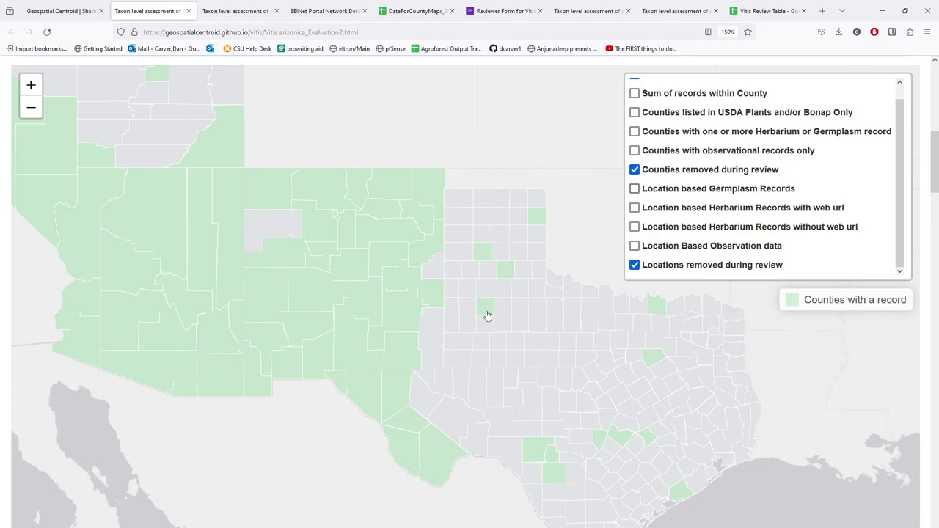
# Show Location based Herbarium Records with web url and examine the source, record ID and year of the Lubbock County point
pyautogui.scroll(2, 488, 316)
pyautogui.click(634, 208)
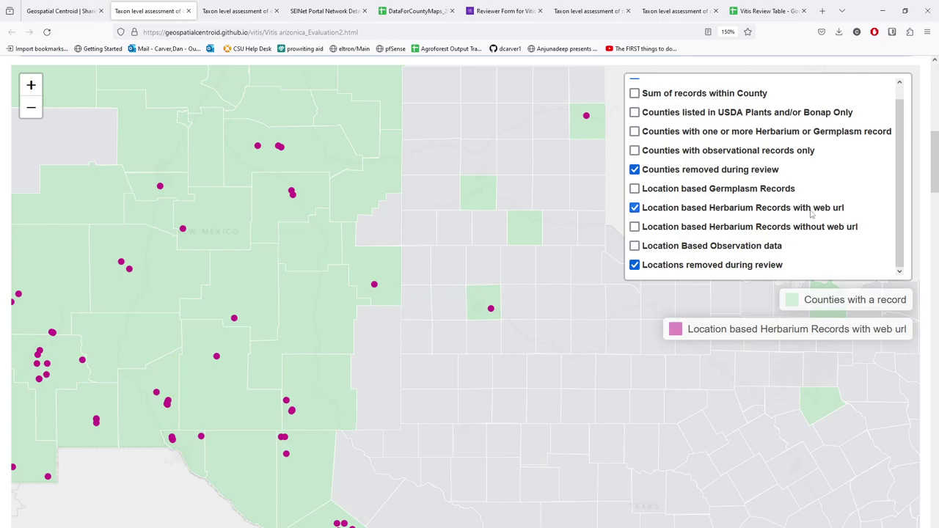
pyautogui.click(490, 310)
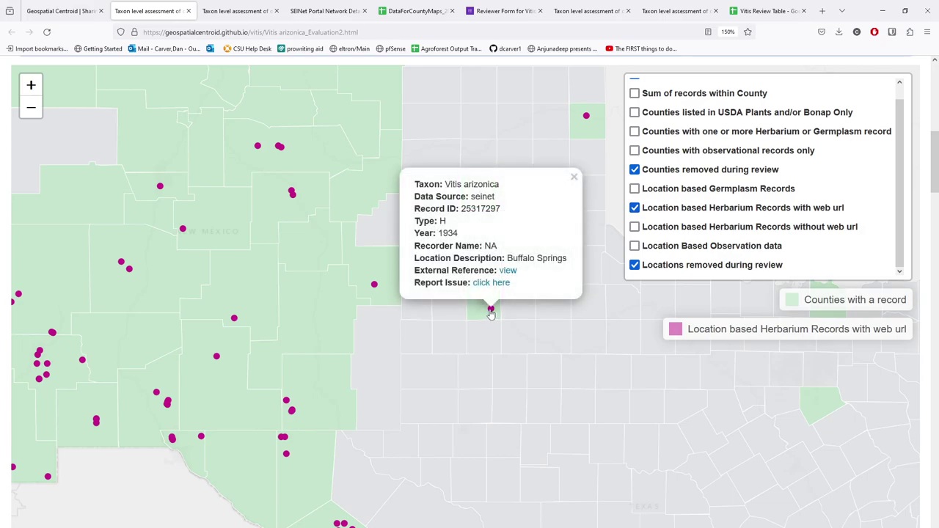
pyautogui.moveTo(432, 273); pyautogui.dragTo(490, 271)
pyautogui.moveTo(450, 185); pyautogui.dragTo(468, 233)
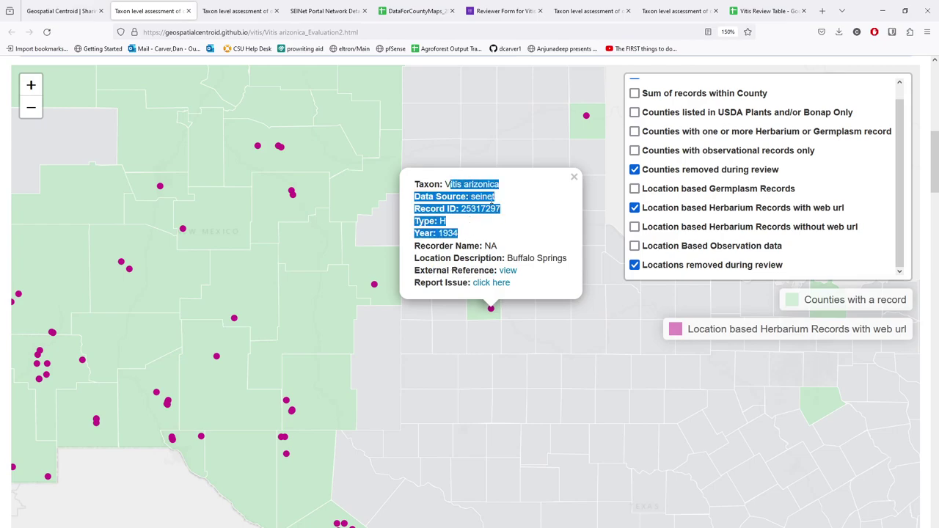
pyautogui.doubleClick(494, 198)
pyautogui.doubleClick(482, 209)
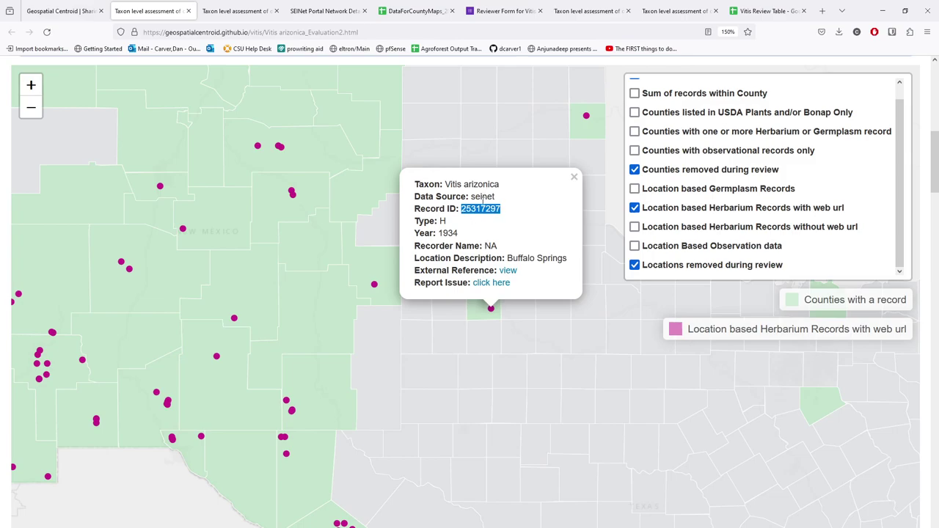
pyautogui.doubleClick(449, 232)
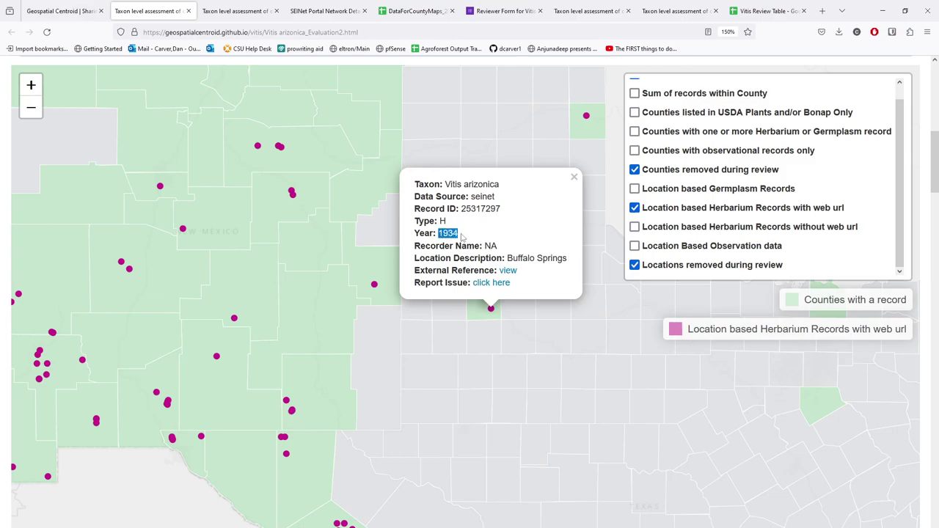
# Open the record's external reference, view its large specimen image, and return to the Vitis arizonica map
pyautogui.click(508, 270)
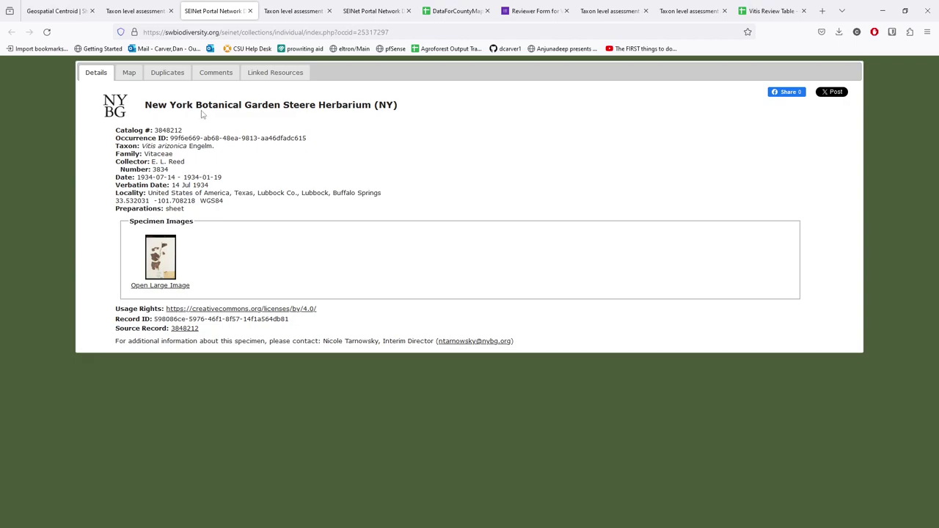
pyautogui.click(176, 286)
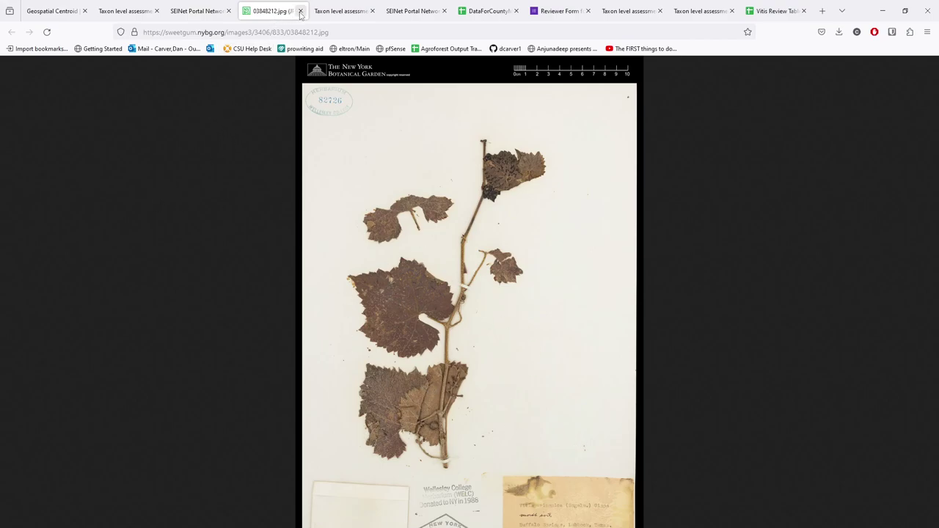
pyautogui.click(300, 12)
pyautogui.click(126, 13)
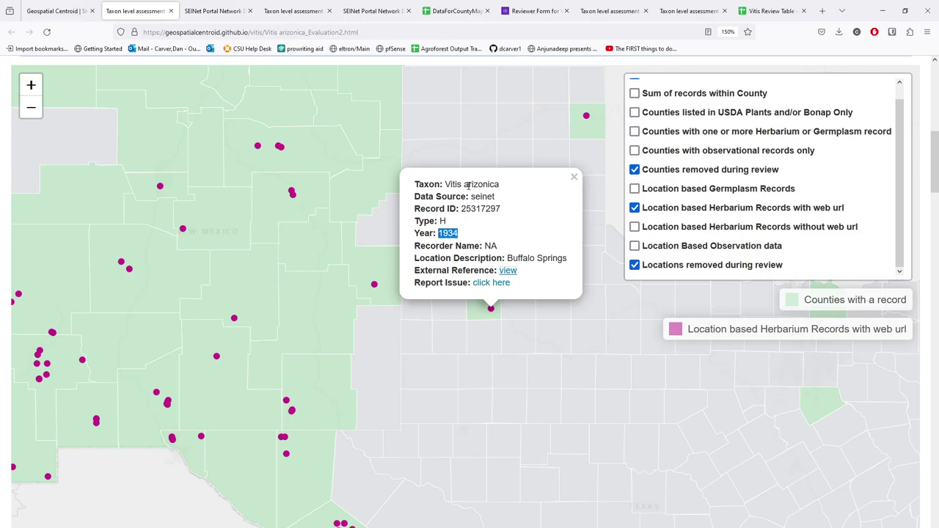
# Open the point's issue report form with the current draft, review its questions and auto-populated fields, and return to dismiss the point's details
pyautogui.click(489, 286)
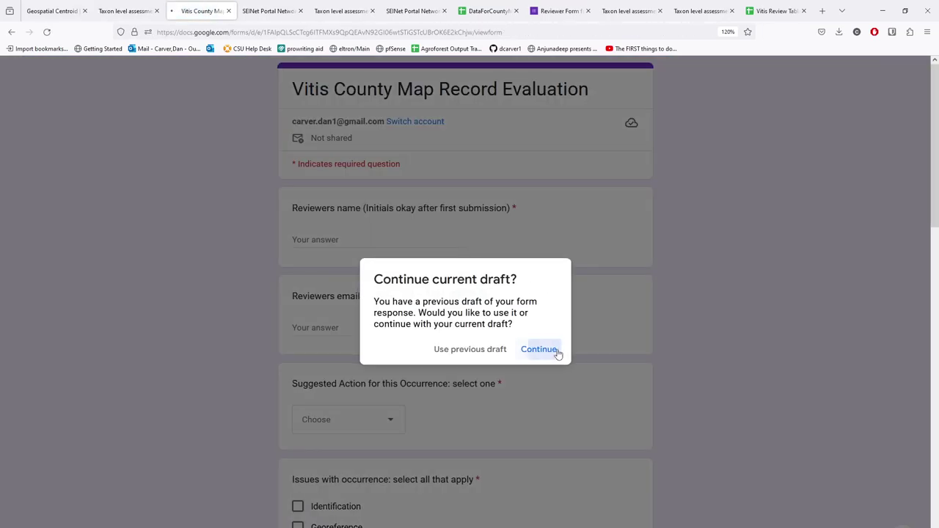
pyautogui.click(539, 349)
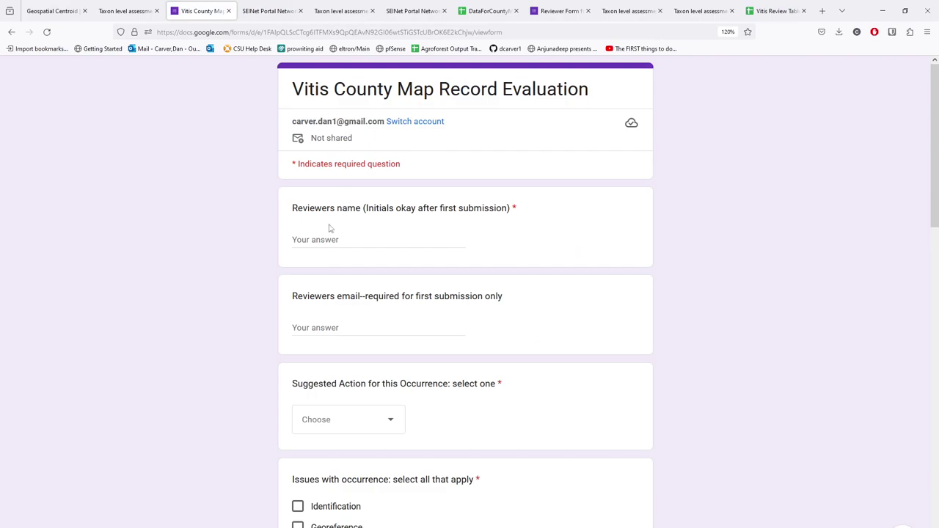
pyautogui.scroll(-5, 404, 224)
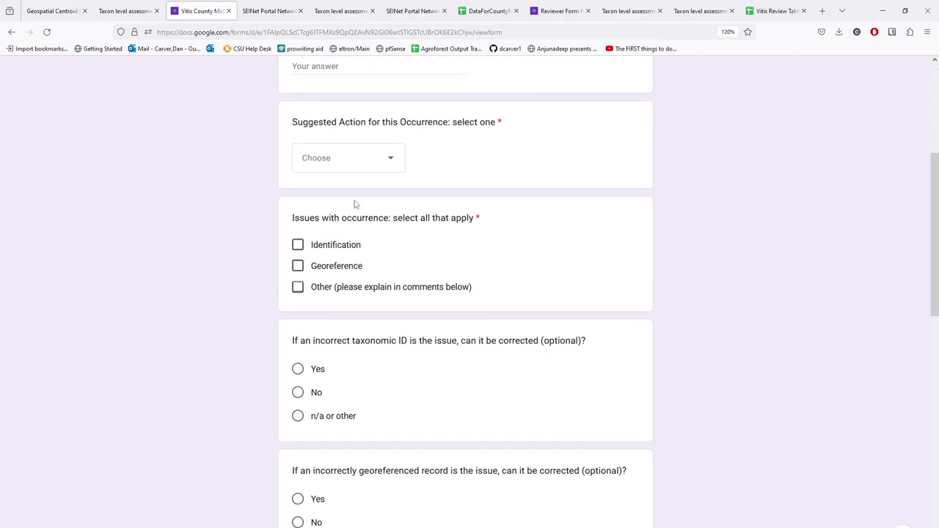
pyautogui.scroll(-4, 354, 203)
pyautogui.scroll(6, 369, 229)
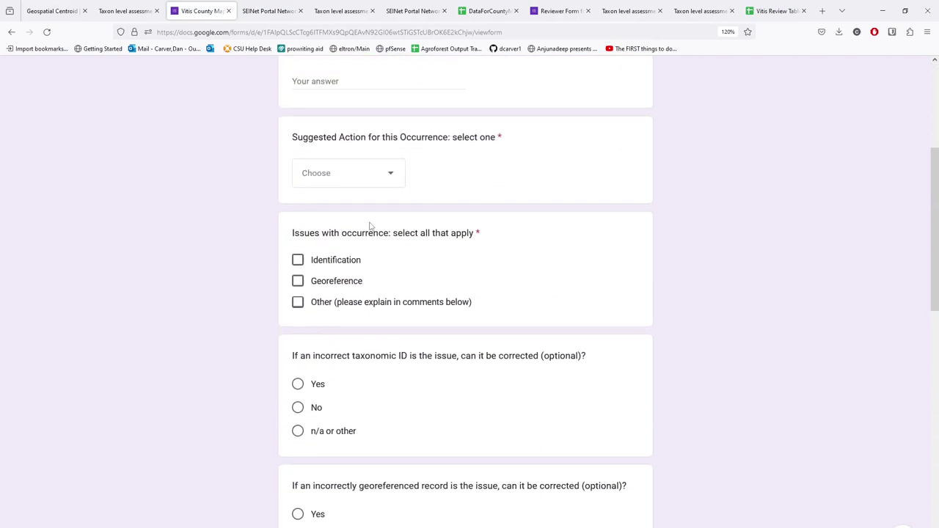
pyautogui.scroll(-7, 361, 228)
pyautogui.scroll(-4, 358, 231)
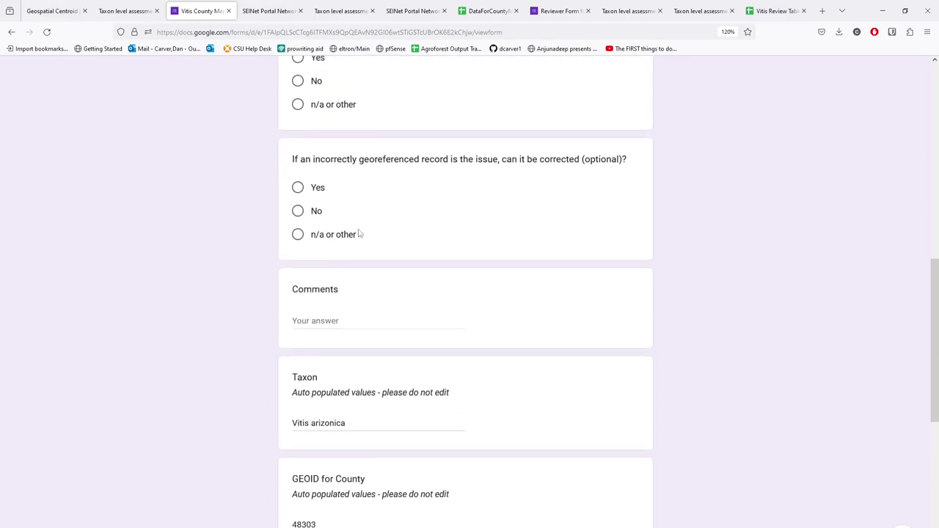
pyautogui.scroll(-1, 341, 377)
pyautogui.scroll(-4, 340, 376)
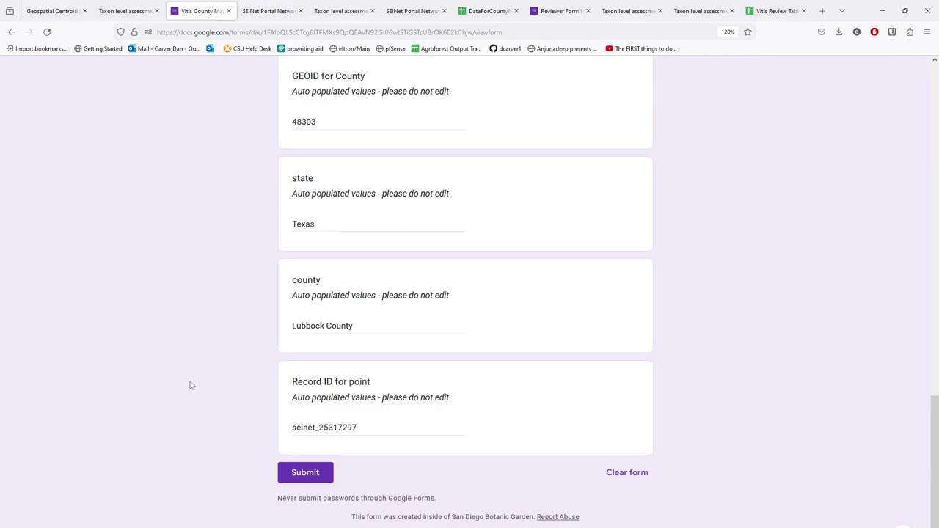
pyautogui.scroll(3, 291, 365)
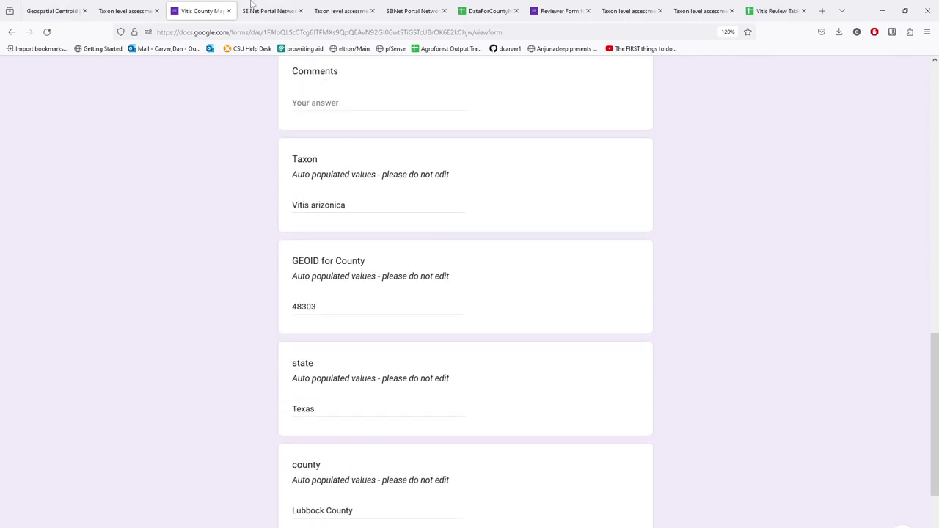
pyautogui.click(123, 12)
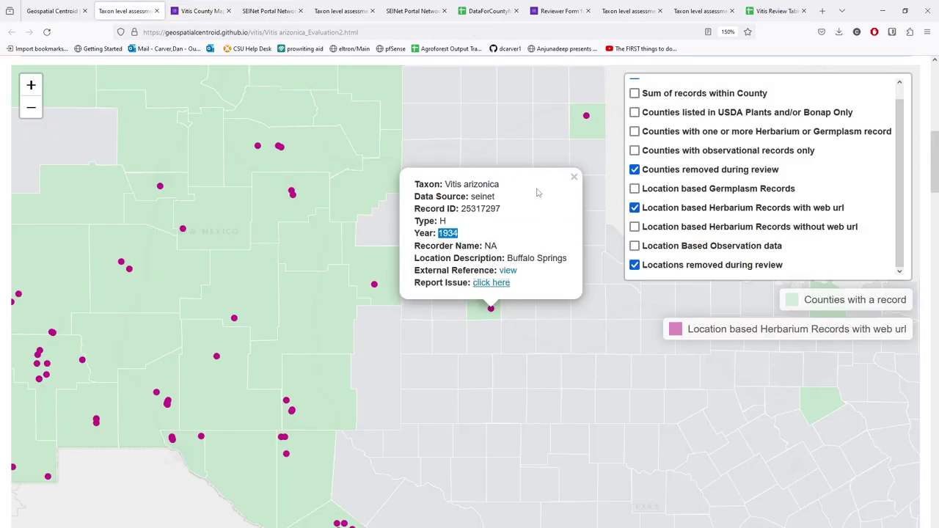
pyautogui.click(573, 177)
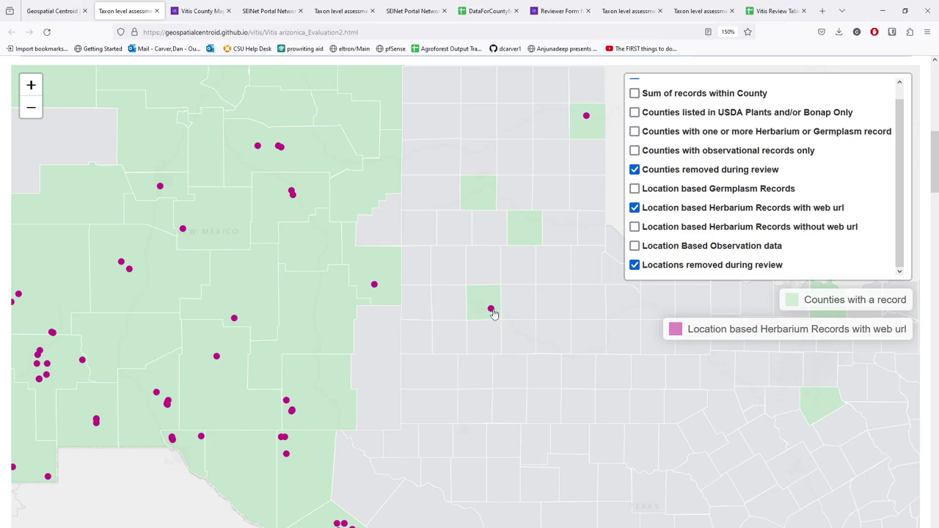
# Swap the web-url herbarium layer for Location based Herbarium Records without web url and check the Lubbock County point's location description
pyautogui.click(634, 208)
pyautogui.click(634, 227)
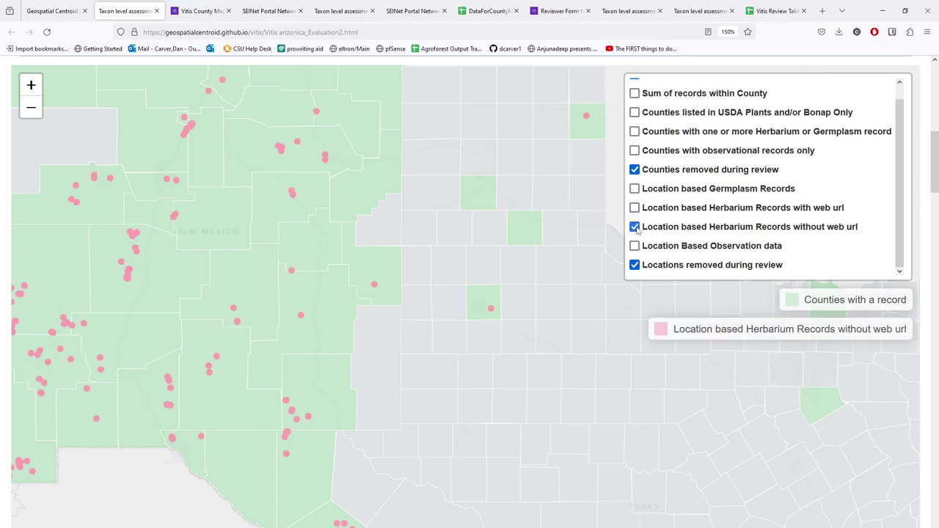
pyautogui.click(491, 312)
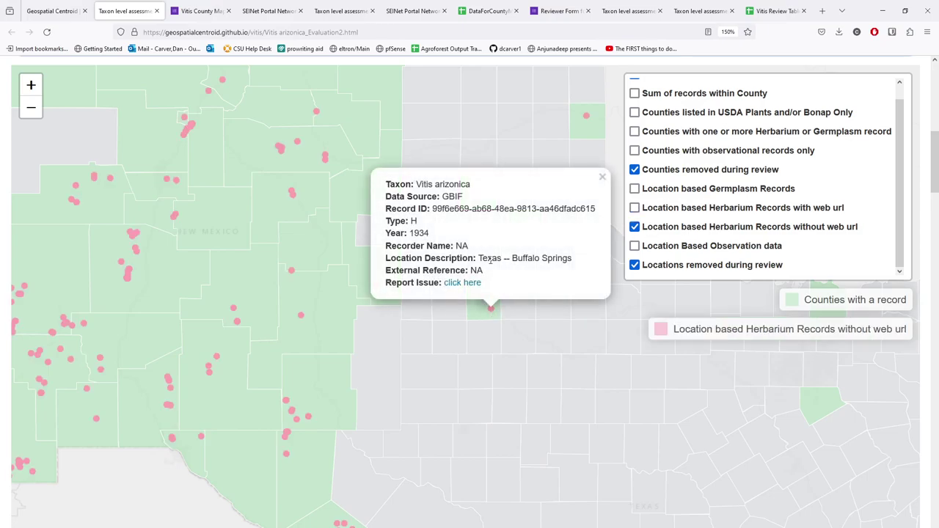
pyautogui.moveTo(585, 258); pyautogui.dragTo(511, 258)
pyautogui.click(539, 268)
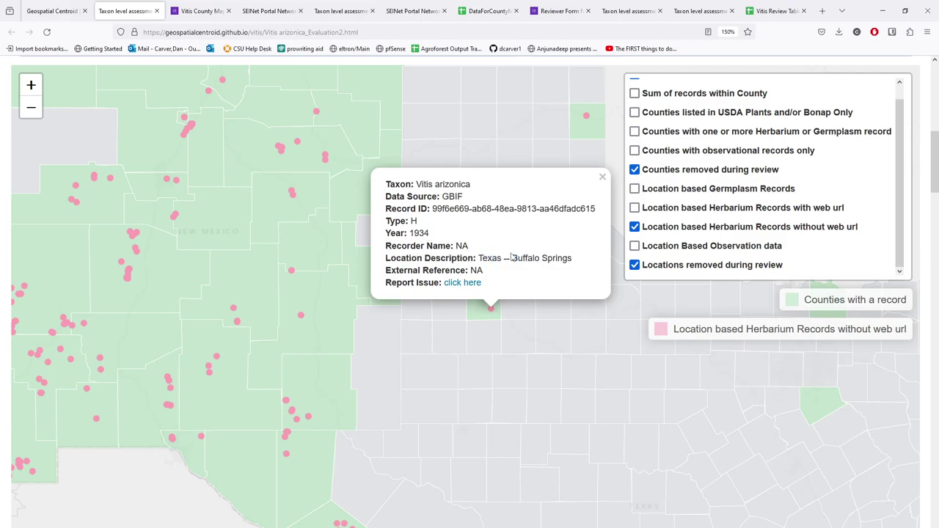
pyautogui.click(602, 176)
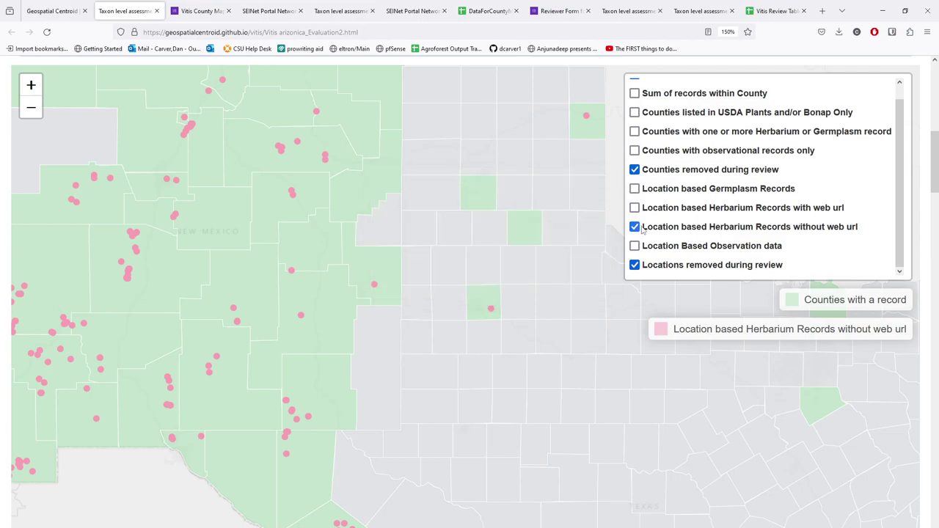
# Hide Location based Herbarium Records without web url and check the number of herbarium records in Lubbock County's details
pyautogui.click(635, 228)
pyautogui.click(482, 317)
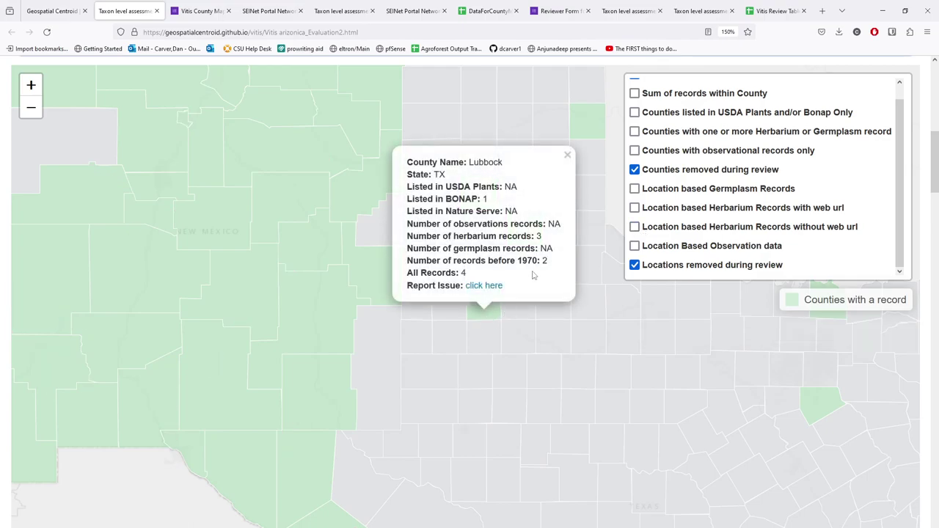
pyautogui.moveTo(454, 236); pyautogui.dragTo(547, 239)
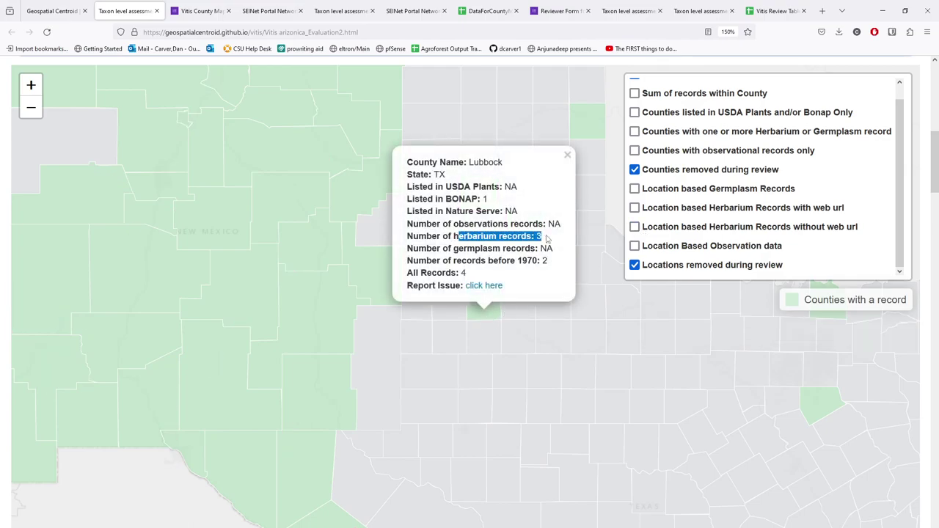
pyautogui.click(546, 239)
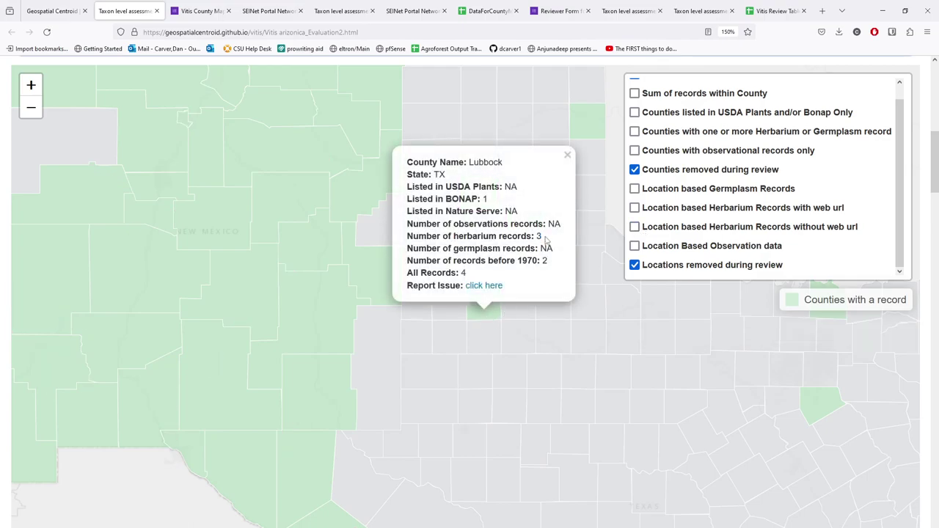
pyautogui.click(568, 154)
# Briefly show the herbarium record layers with and without web url in turn to compare their points, leaving both hidden
pyautogui.click(635, 208)
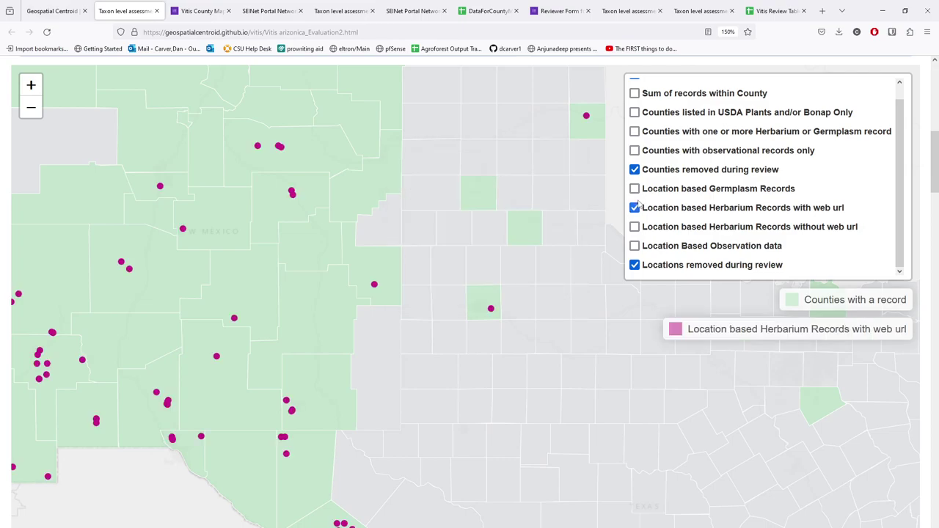
pyautogui.click(635, 207)
pyautogui.click(635, 226)
pyautogui.click(635, 228)
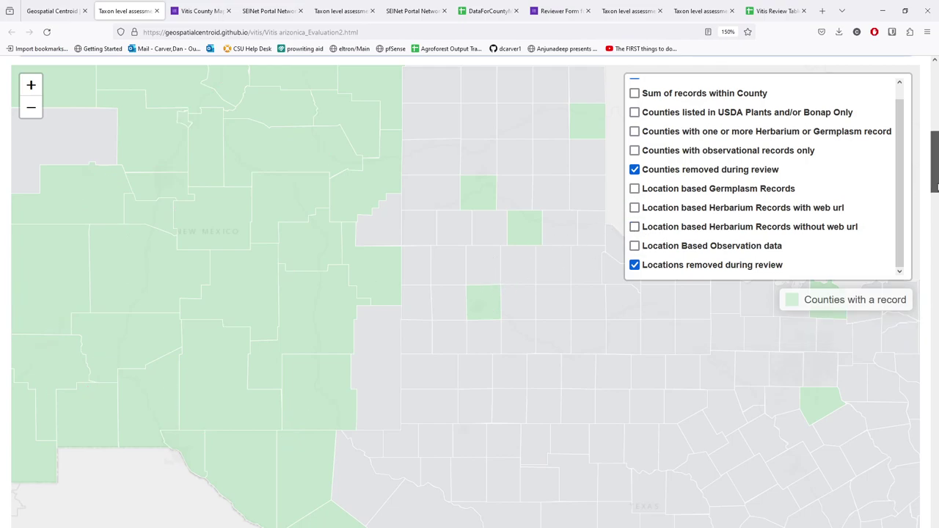
# Go to the Summary of occurrence Data table below the map and highlight its heading
pyautogui.scroll(-7, 934, 163)
pyautogui.scroll(-5, 933, 252)
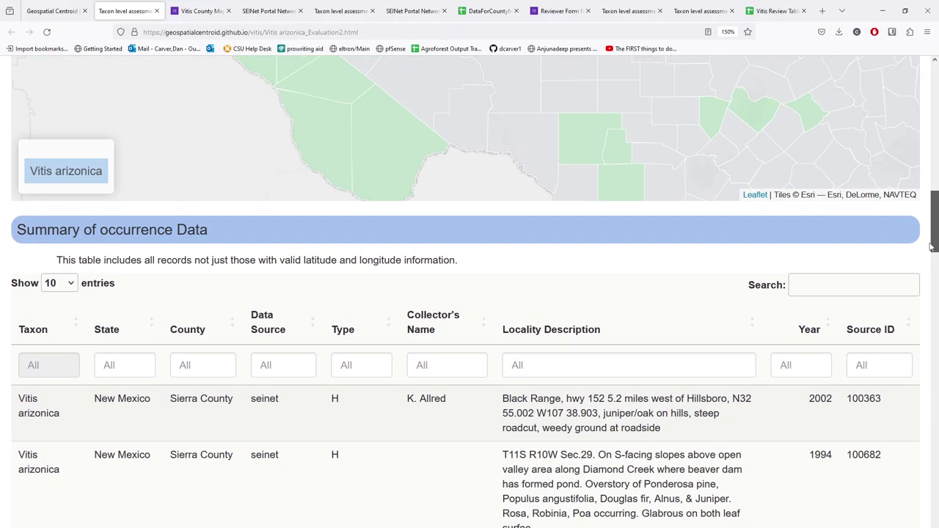
pyautogui.moveTo(929, 246); pyautogui.dragTo(930, 263)
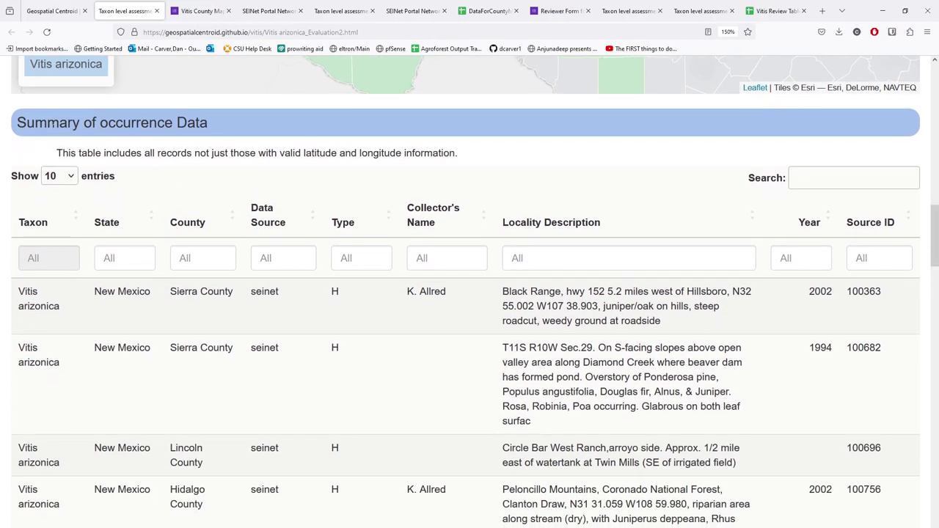
pyautogui.moveTo(17, 123); pyautogui.dragTo(214, 114)
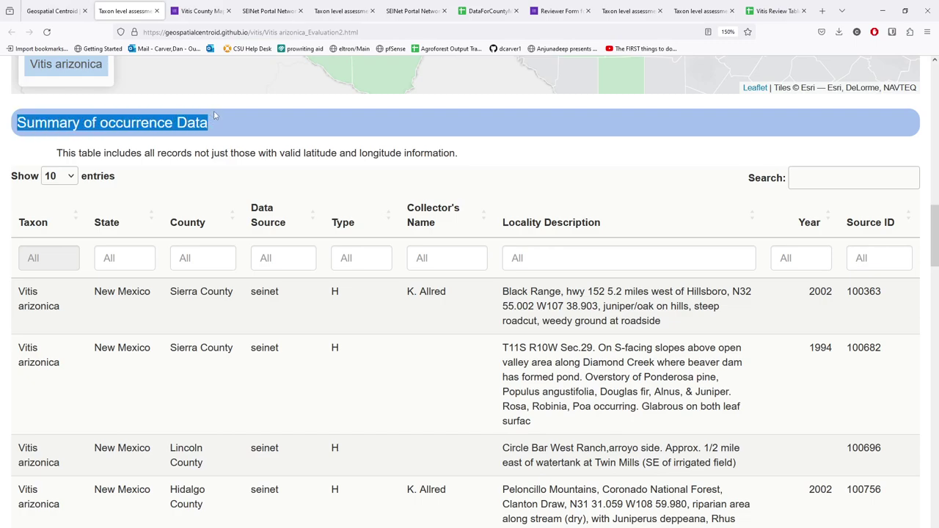
# Filter the Summary Table of County Data by state abbreviation TX and county name Lubb
pyautogui.moveTo(936, 218); pyautogui.dragTo(936, 335)
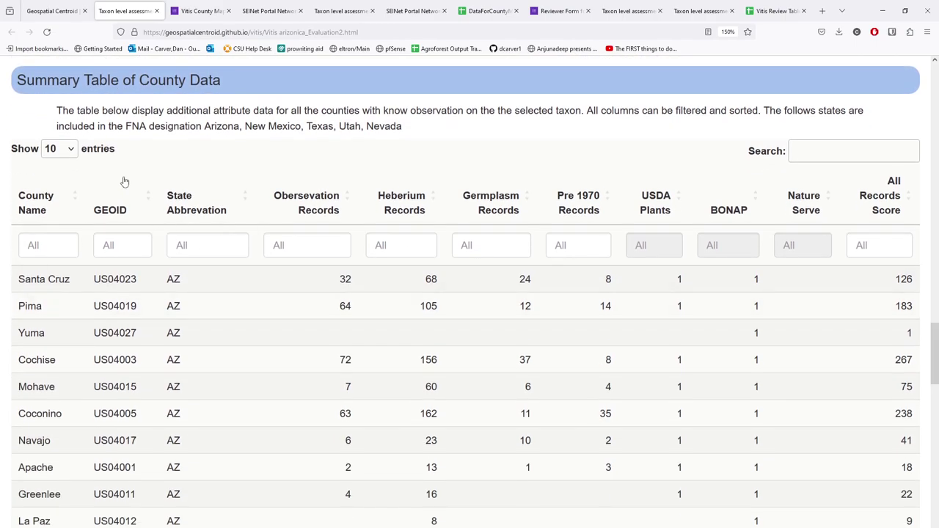
pyautogui.click(201, 242)
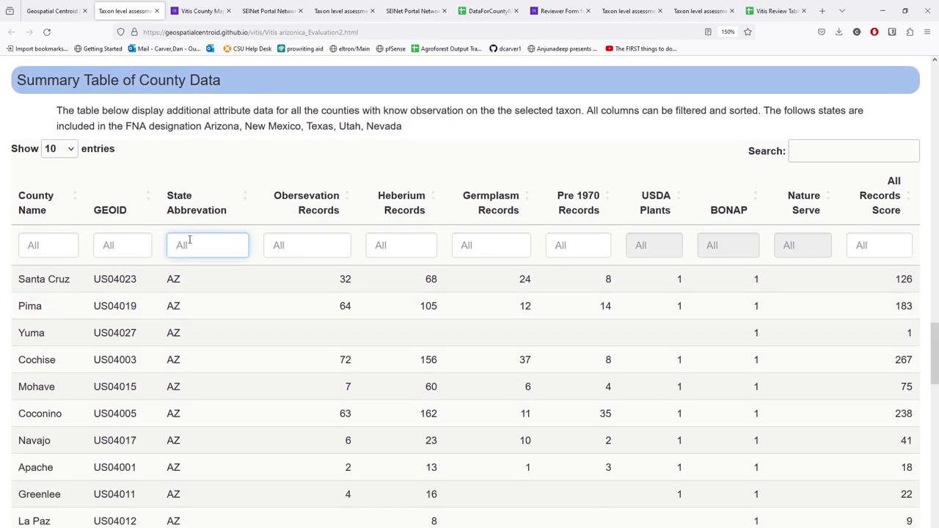
pyautogui.write('TX')
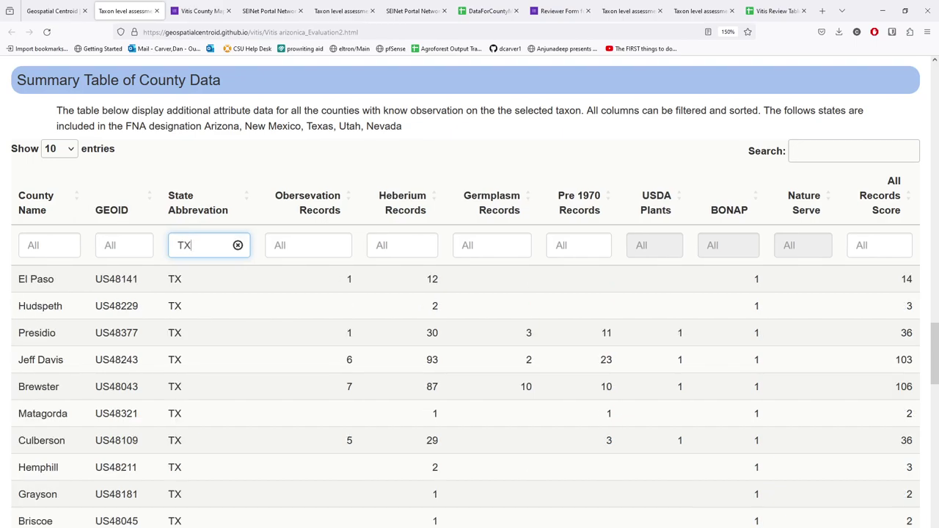
pyautogui.click(44, 251)
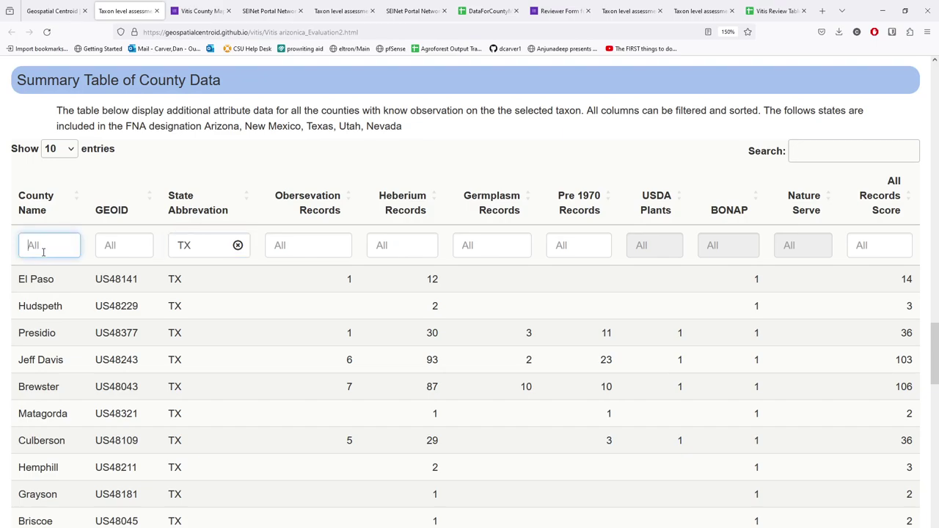
pyautogui.write('Lu')
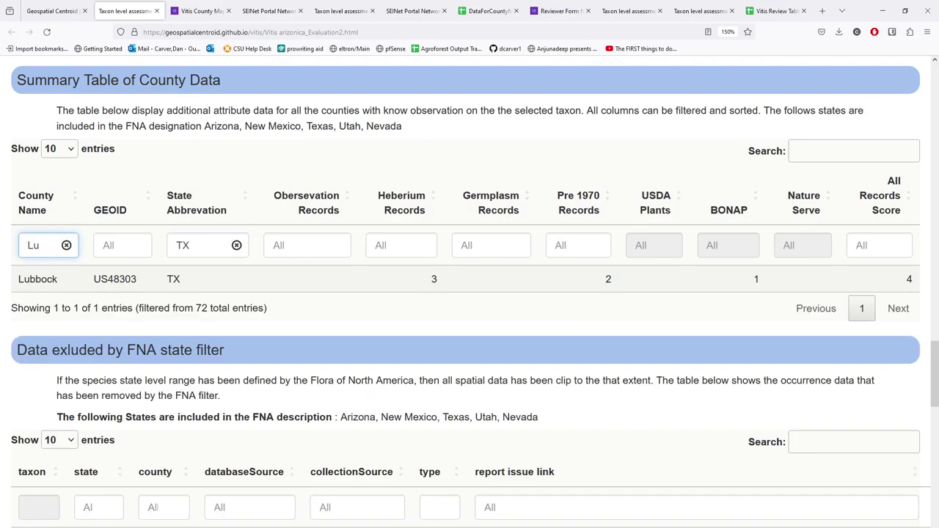
pyautogui.write('bb')
# Examine Lubbock's herbarium records, pre-1970 records, BONAP value and all records score in the filtered row
pyautogui.doubleClick(433, 279)
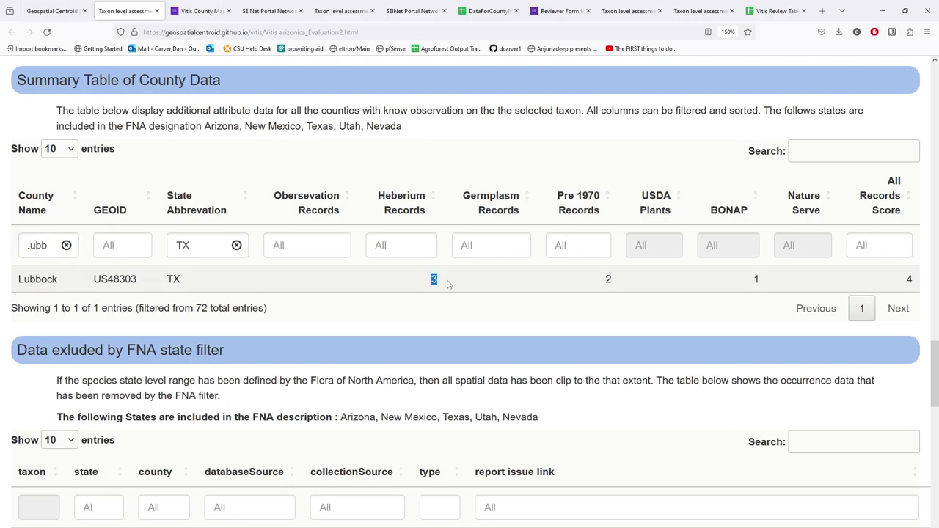
pyautogui.doubleClick(607, 278)
pyautogui.doubleClick(755, 279)
pyautogui.doubleClick(909, 279)
# Clear the state and county name filters from the Summary Table of County Data
pyautogui.scroll(3, 909, 282)
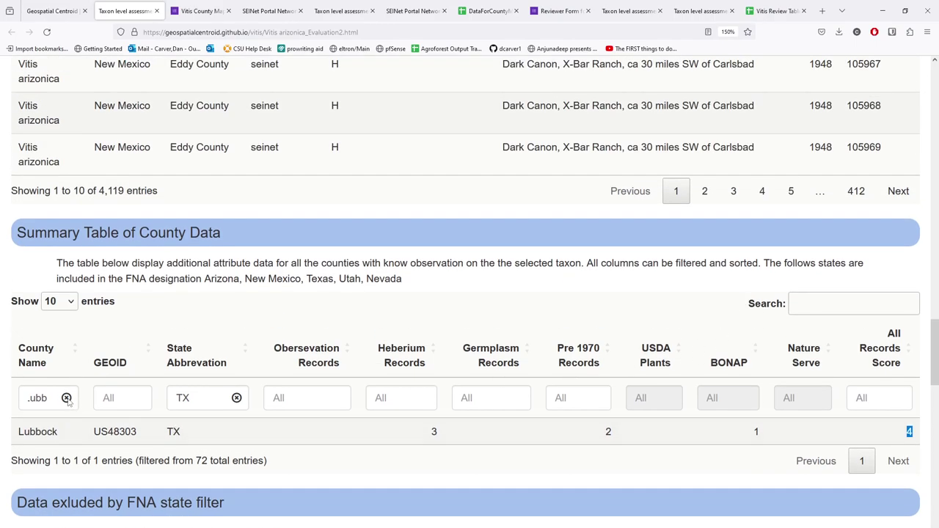
pyautogui.click(236, 398)
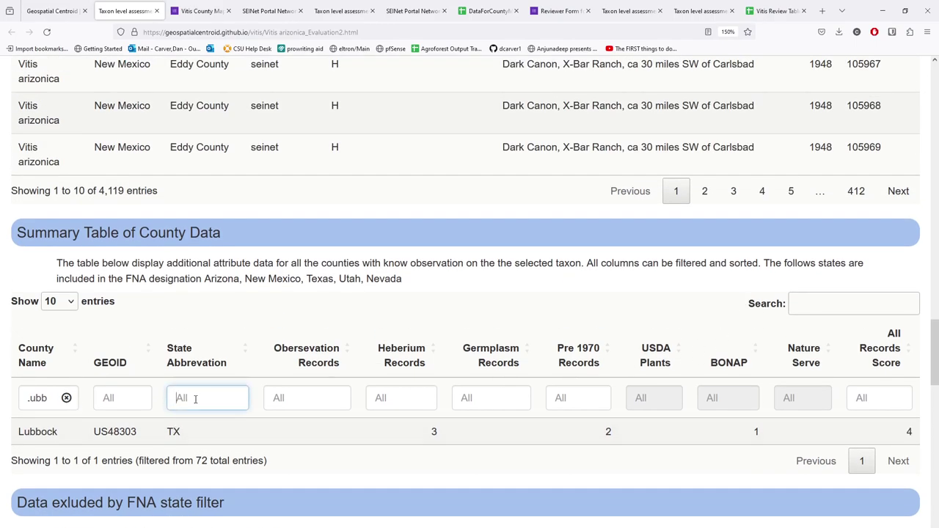
pyautogui.click(66, 398)
pyautogui.click(199, 397)
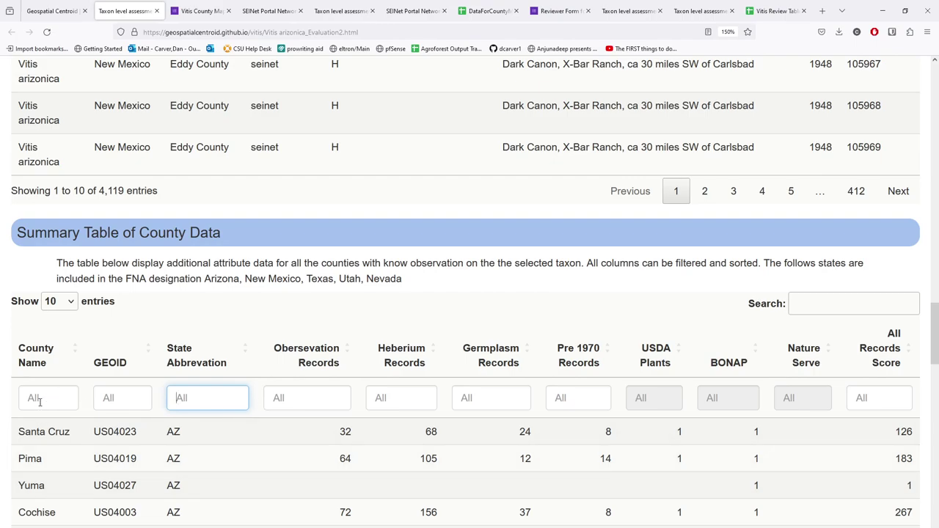
pyautogui.scroll(2, 21, 425)
pyautogui.scroll(-3, 21, 426)
pyautogui.click(208, 321)
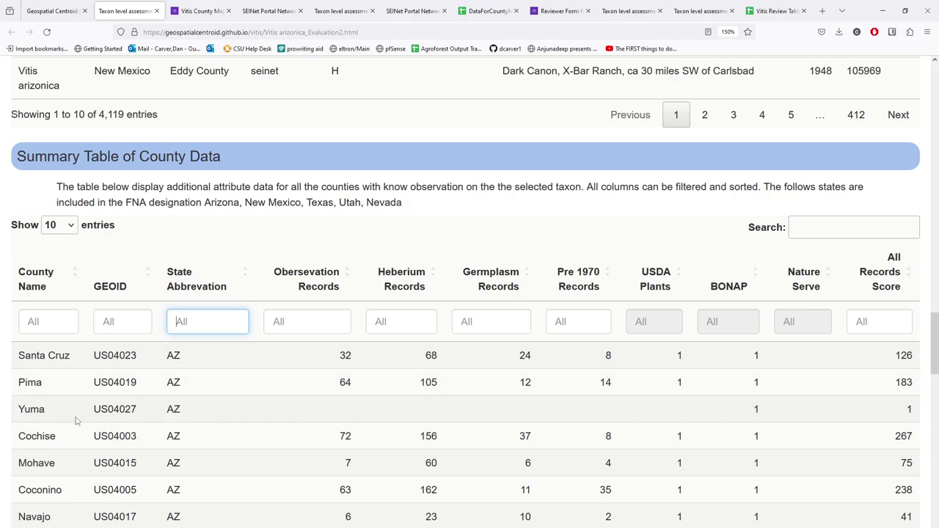
# Filter the Summary of occurrence Data table by county Lubbock
pyautogui.scroll(4, 80, 419)
pyautogui.scroll(10, 130, 412)
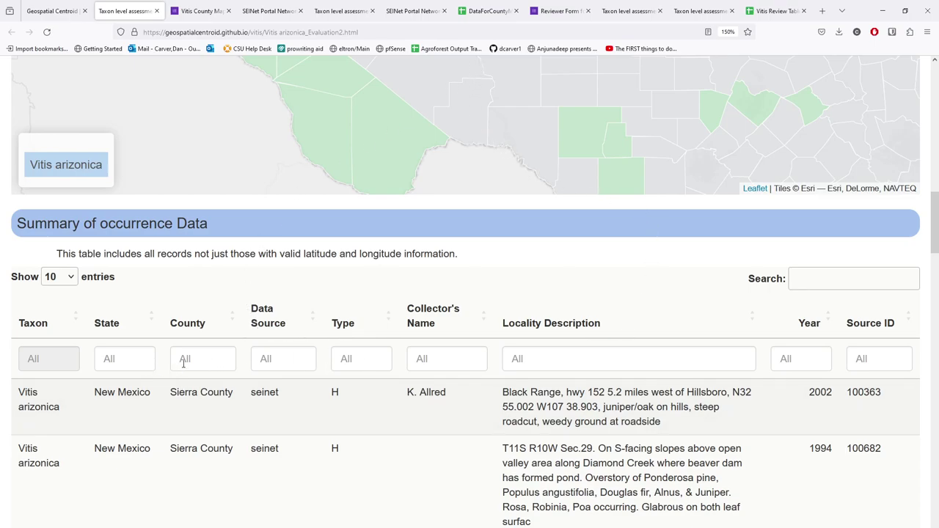
pyautogui.click(193, 360)
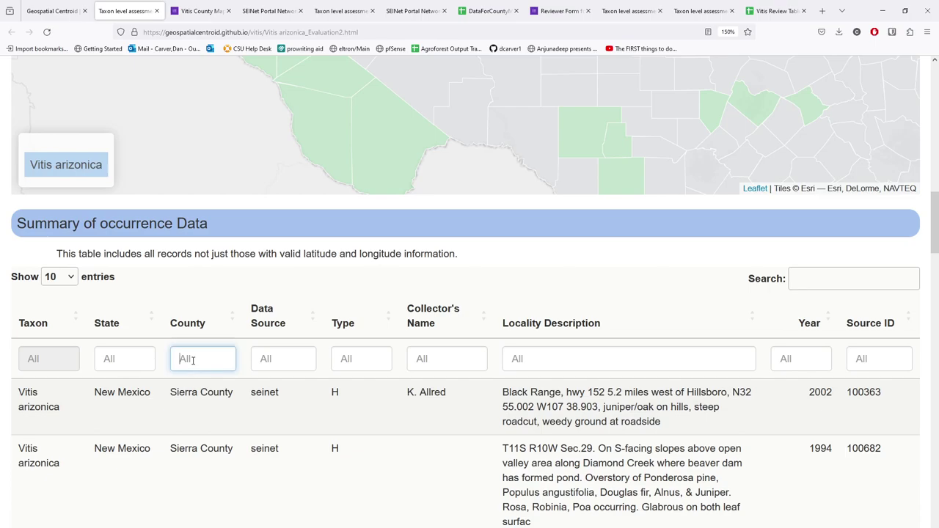
pyautogui.write('L')
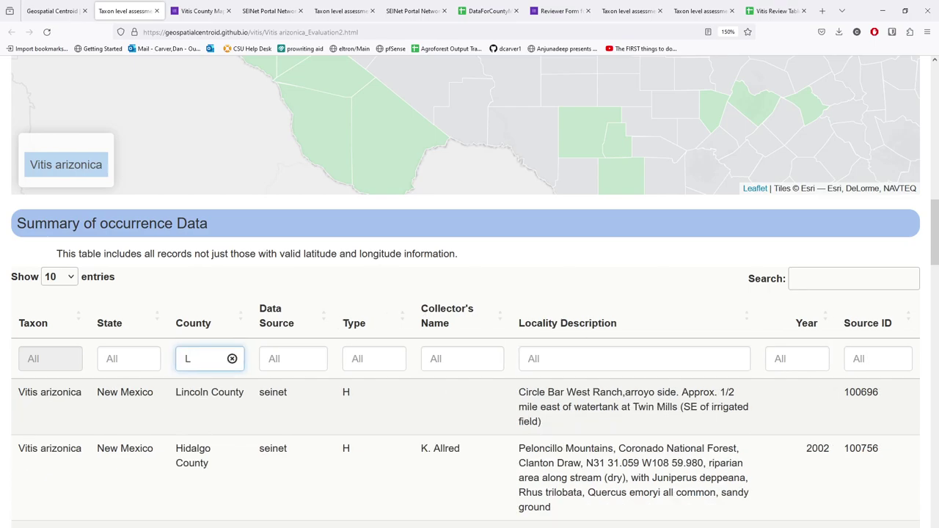
pyautogui.write('ubb')
pyautogui.scroll(-2, 270, 403)
pyautogui.write('ock')
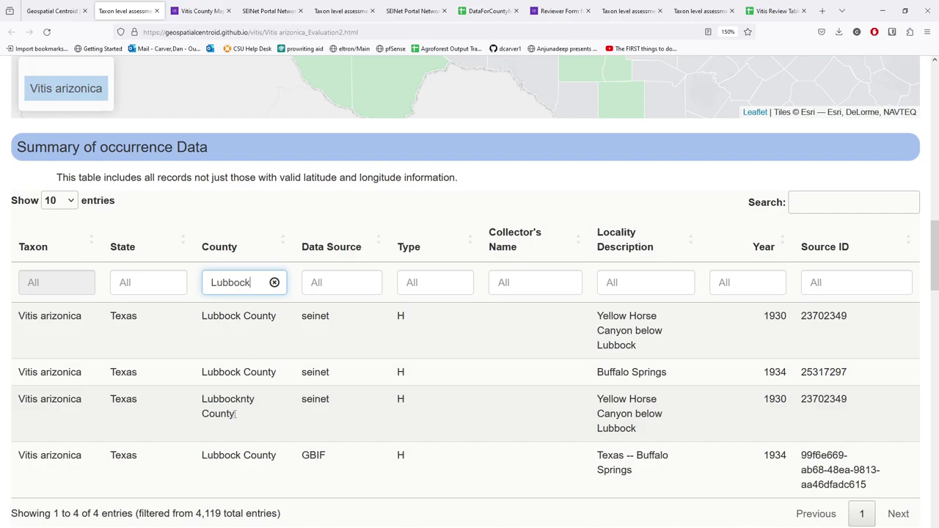
# Compare the source IDs, county and data source of the two Yellow Horse Canyon records to check for duplication
pyautogui.click(819, 399)
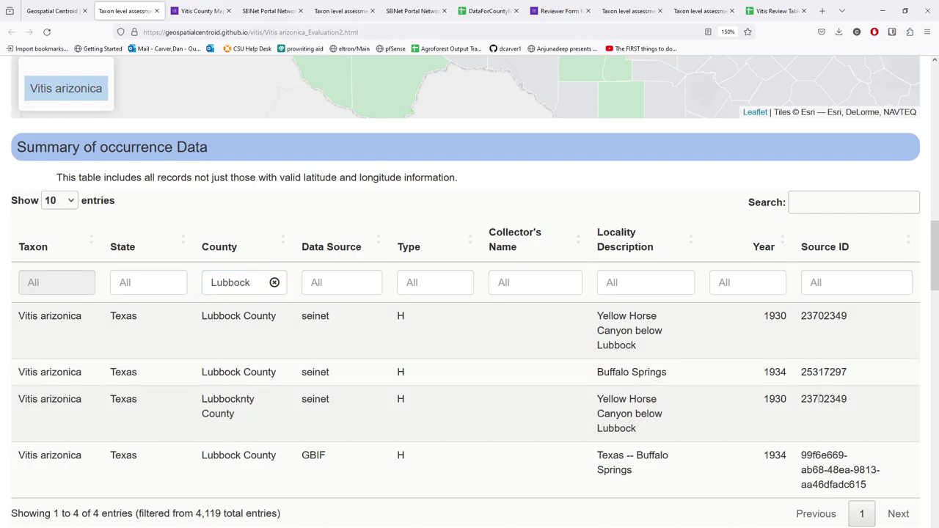
pyautogui.doubleClick(819, 398)
pyautogui.doubleClick(827, 315)
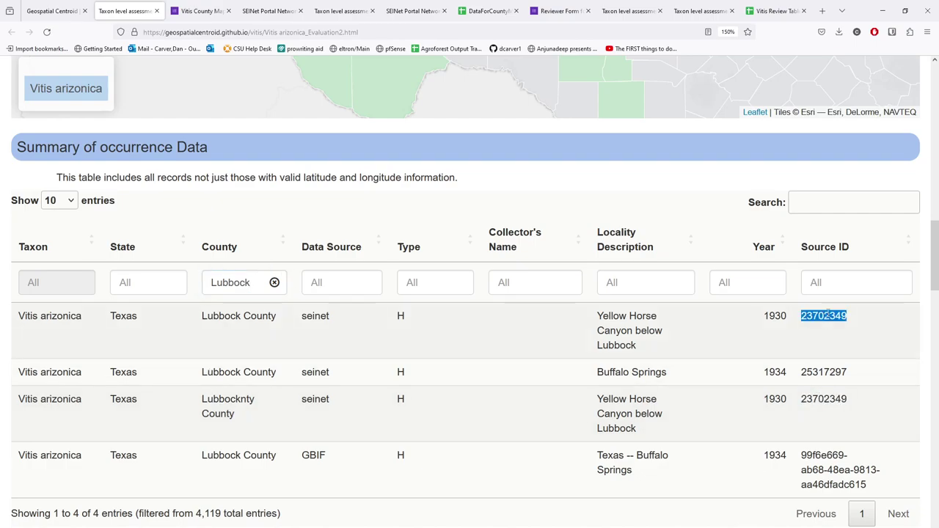
pyautogui.doubleClick(825, 398)
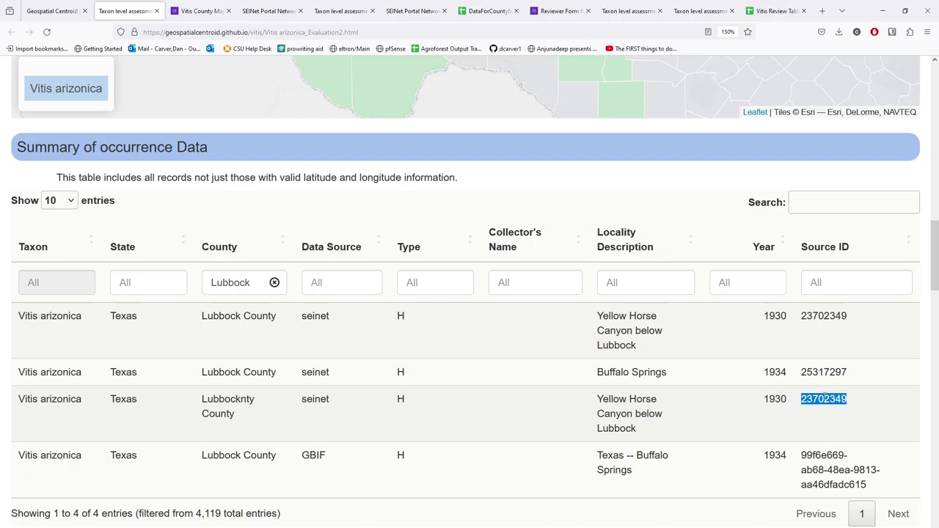
pyautogui.doubleClick(830, 316)
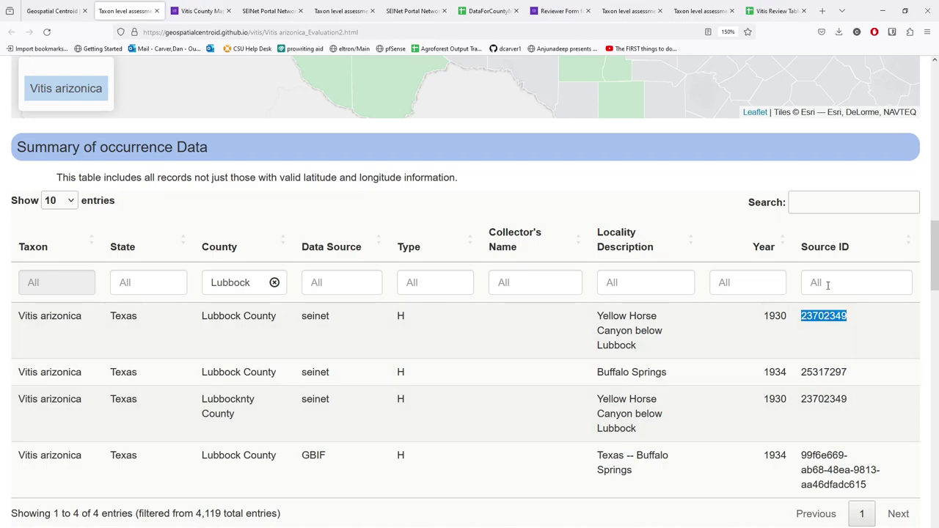
pyautogui.doubleClick(245, 317)
pyautogui.doubleClick(307, 312)
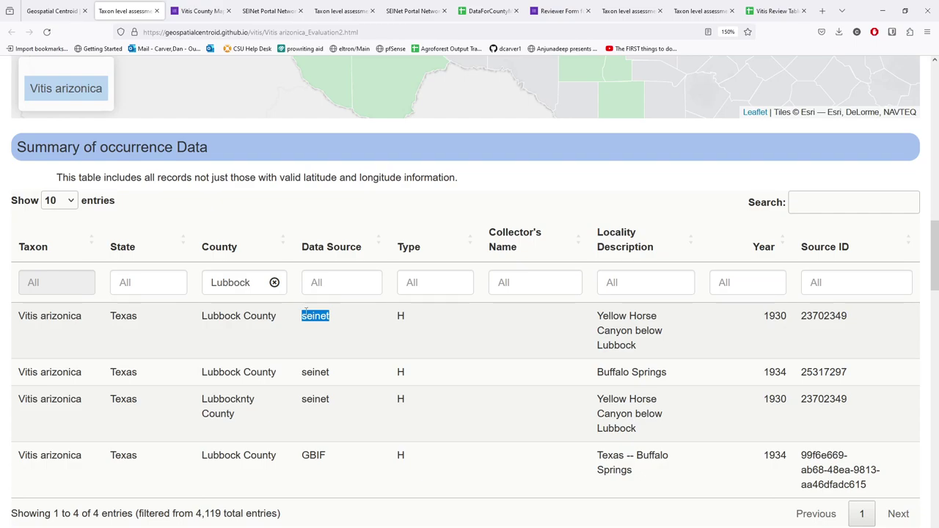
pyautogui.moveTo(852, 401); pyautogui.dragTo(56, 421)
# Reopen Lubbock County's details on the map, check the herbarium record count, and dismiss them
pyautogui.scroll(2, 379, 420)
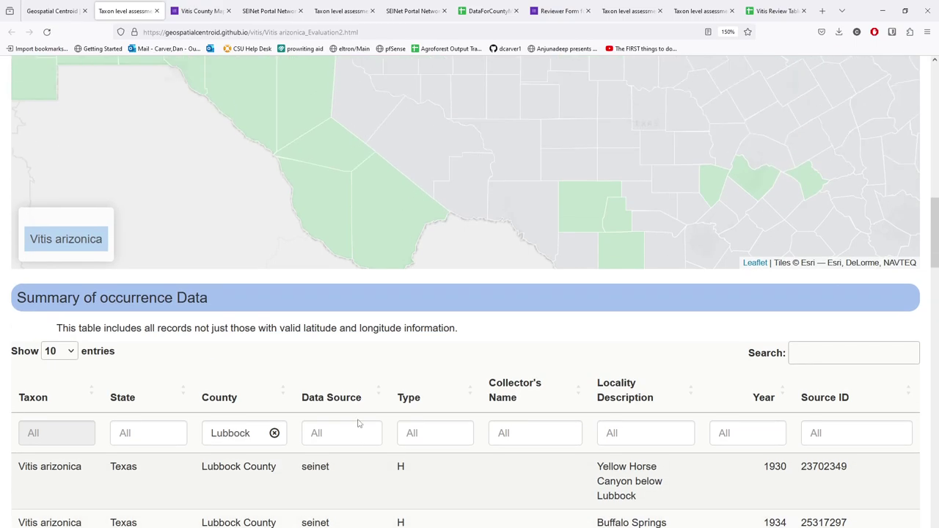
pyautogui.scroll(3, 11, 367)
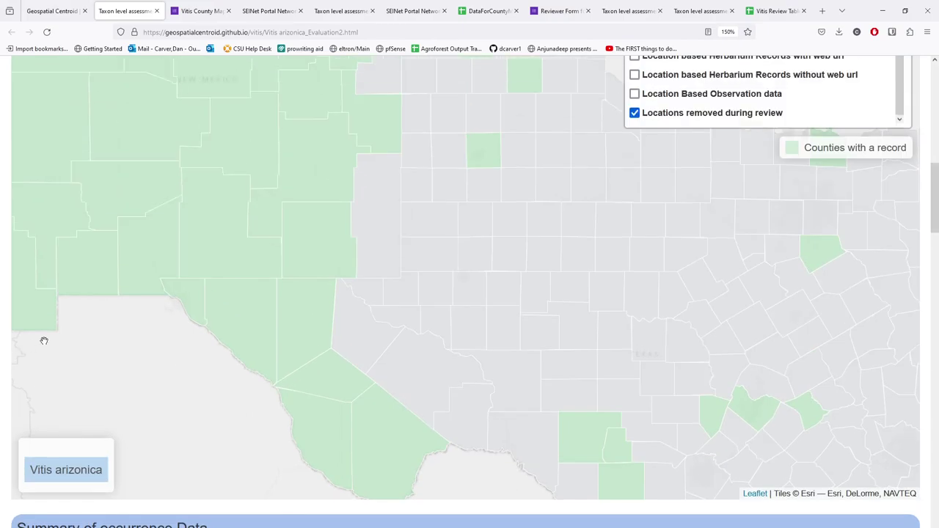
pyautogui.click(434, 243)
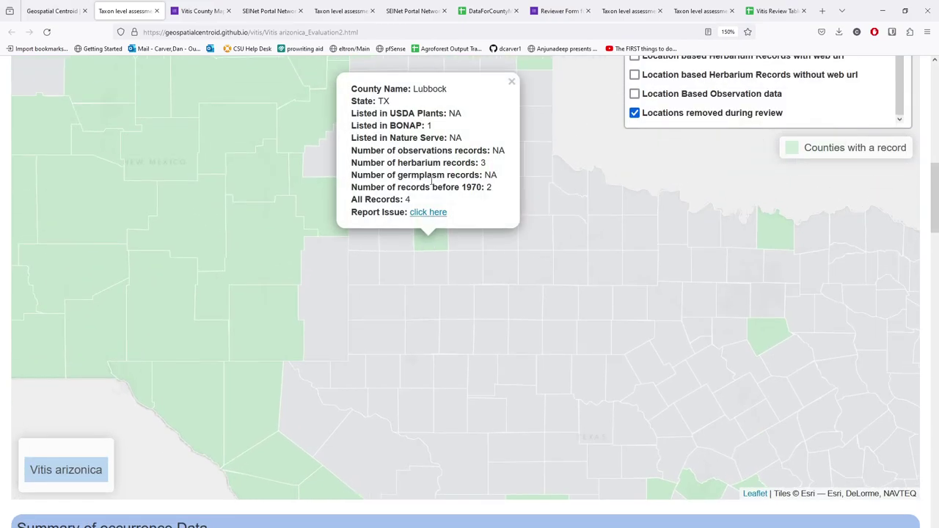
pyautogui.tripleClick(367, 163)
pyautogui.click(511, 82)
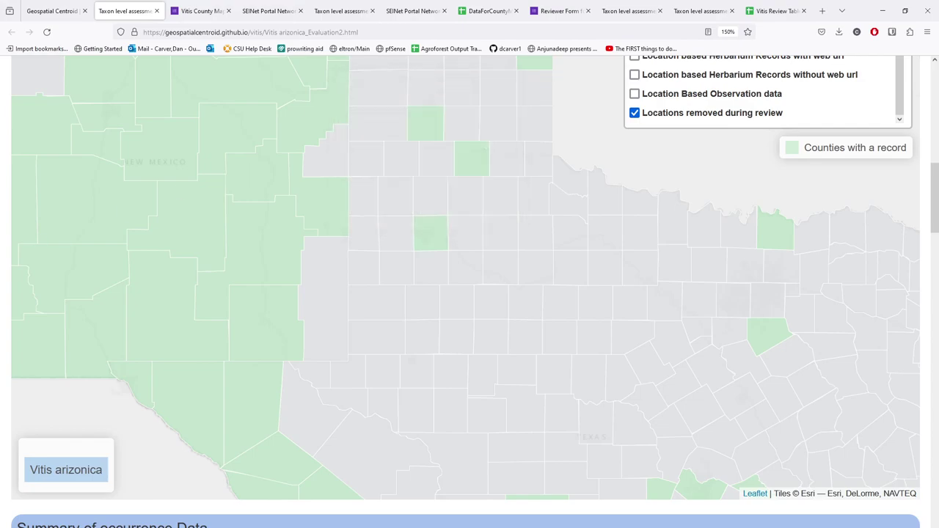
# Compare the locality, source ID and year of the seinet and GBIF Buffalo Springs records in the occurrence table
pyautogui.scroll(-5, 8, 297)
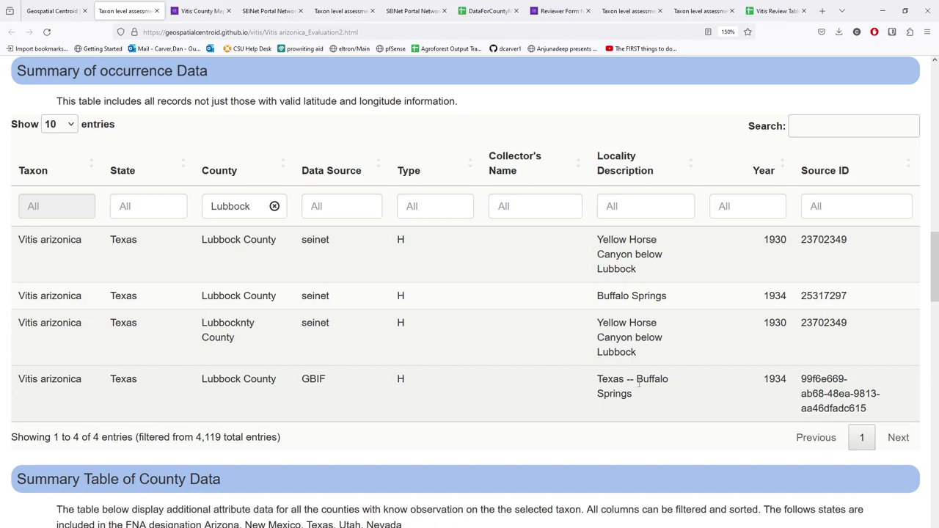
pyautogui.moveTo(632, 394)
pyautogui.mouseDown()
pyautogui.moveTo(601, 378)
pyautogui.moveTo(644, 380)
pyautogui.mouseUp()
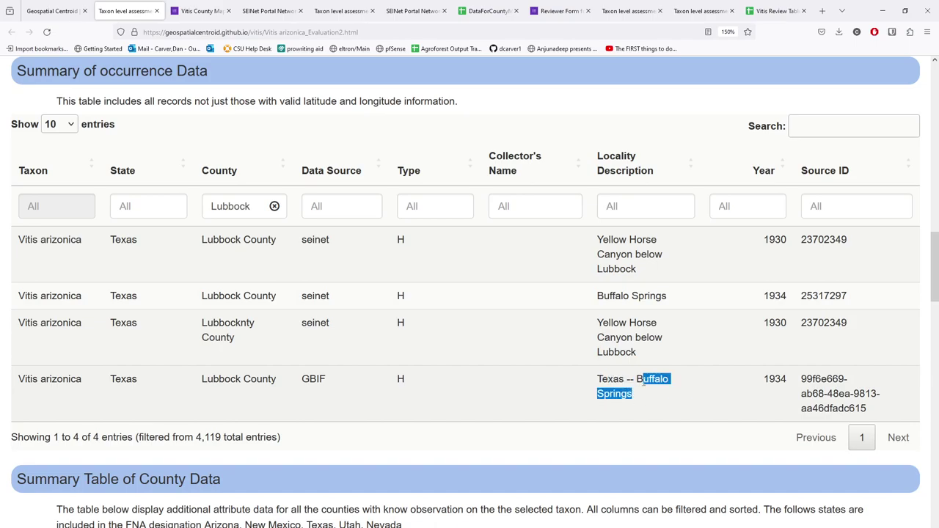
pyautogui.doubleClick(823, 296)
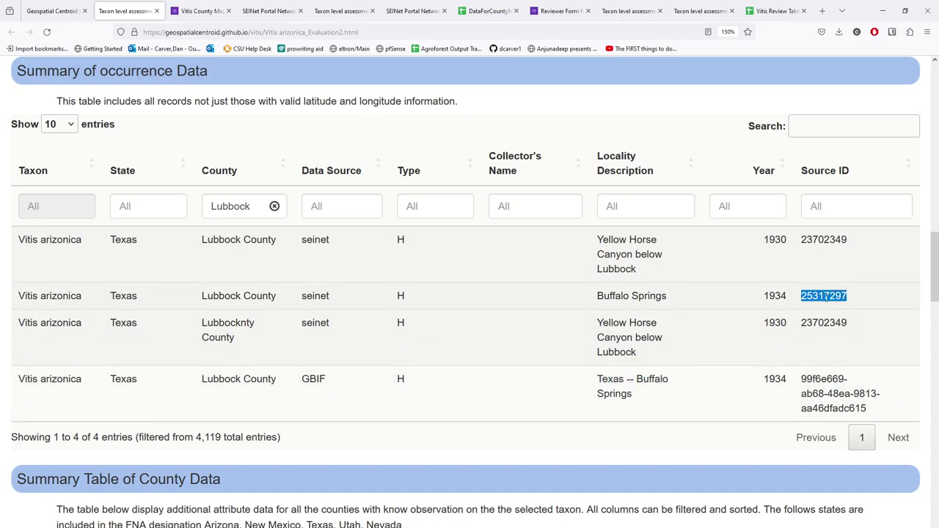
pyautogui.doubleClick(783, 380)
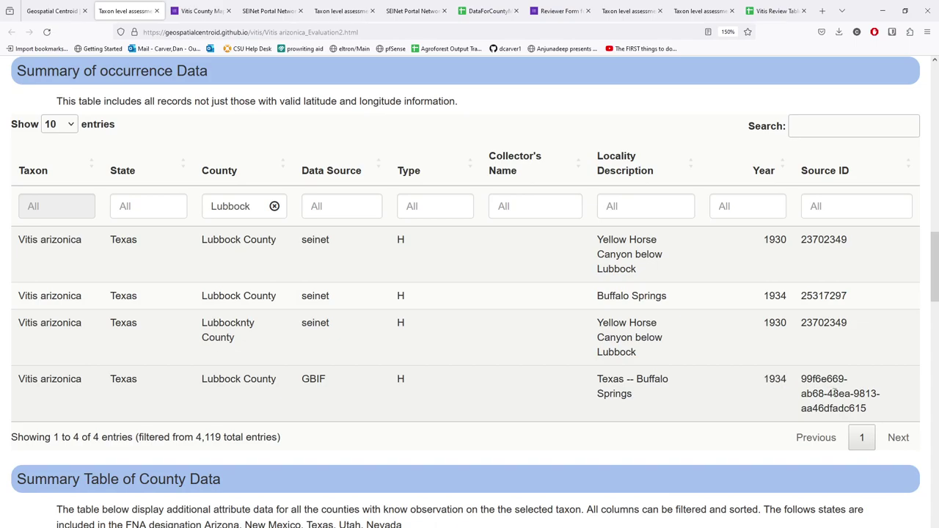
# Compare the source ID, data source and year values across the four Lubbock records in the occurrence table
pyautogui.tripleClick(834, 394)
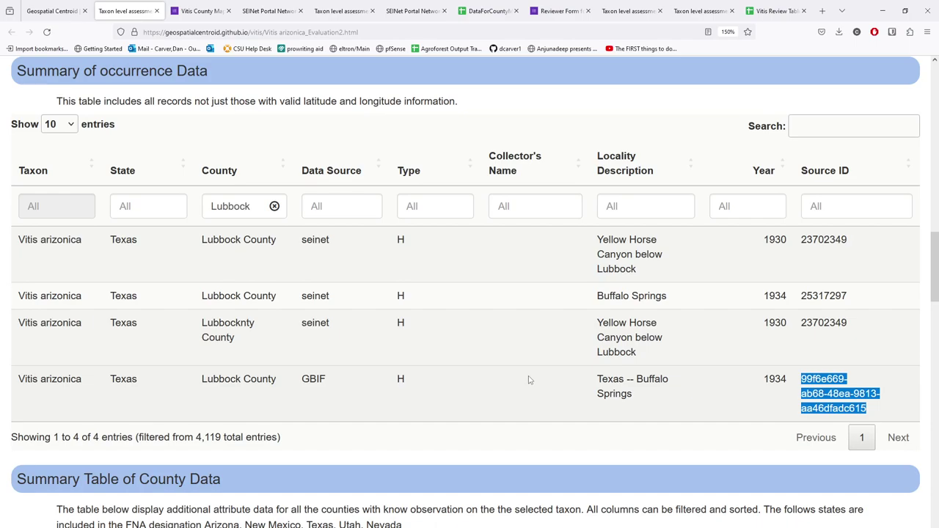
pyautogui.doubleClick(314, 378)
pyautogui.doubleClick(317, 297)
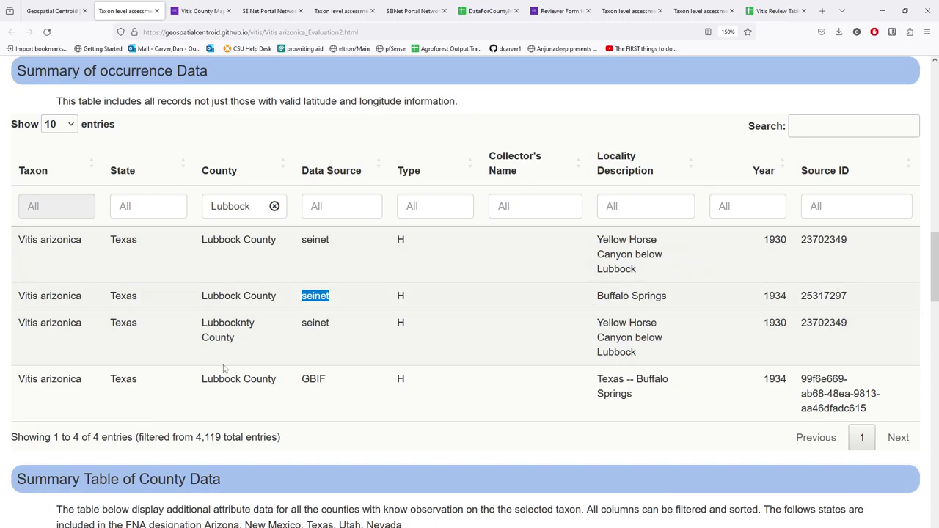
pyautogui.doubleClick(322, 322)
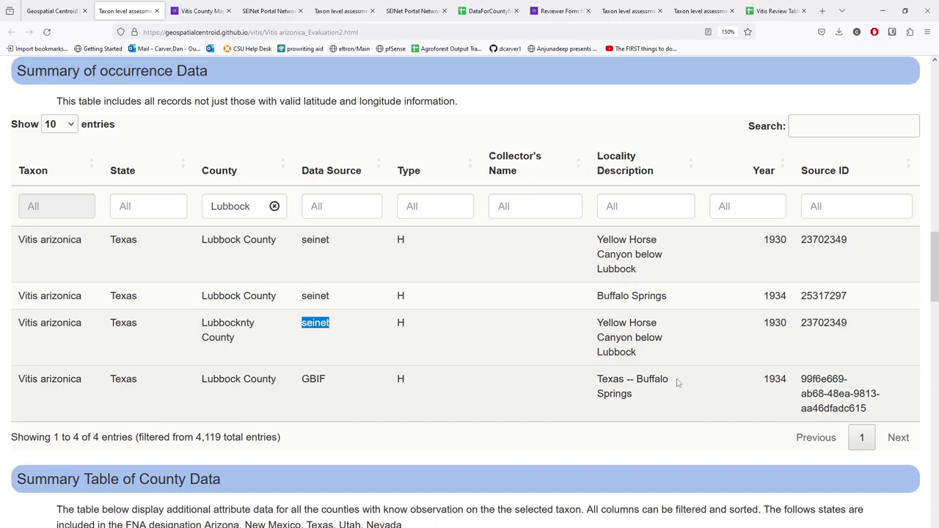
pyautogui.doubleClick(775, 379)
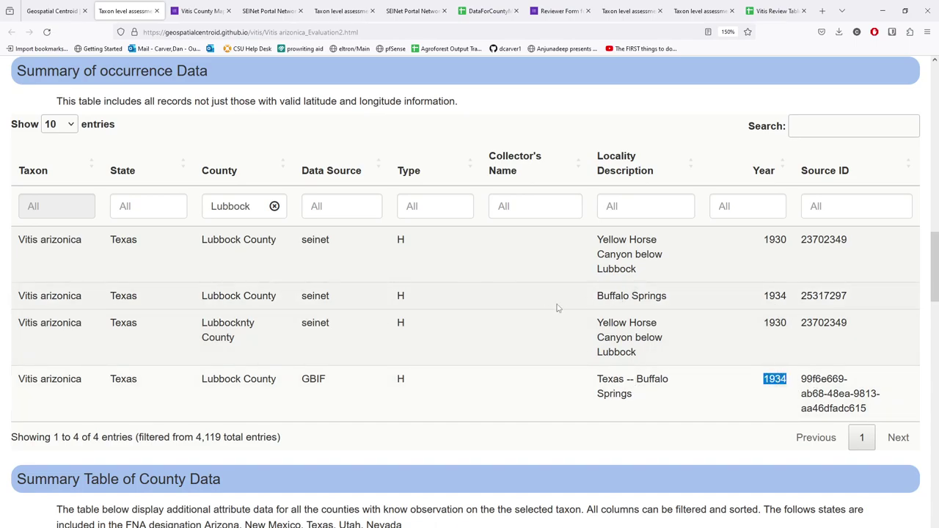
pyautogui.moveTo(284, 297); pyautogui.dragTo(53, 296)
pyautogui.click(468, 278)
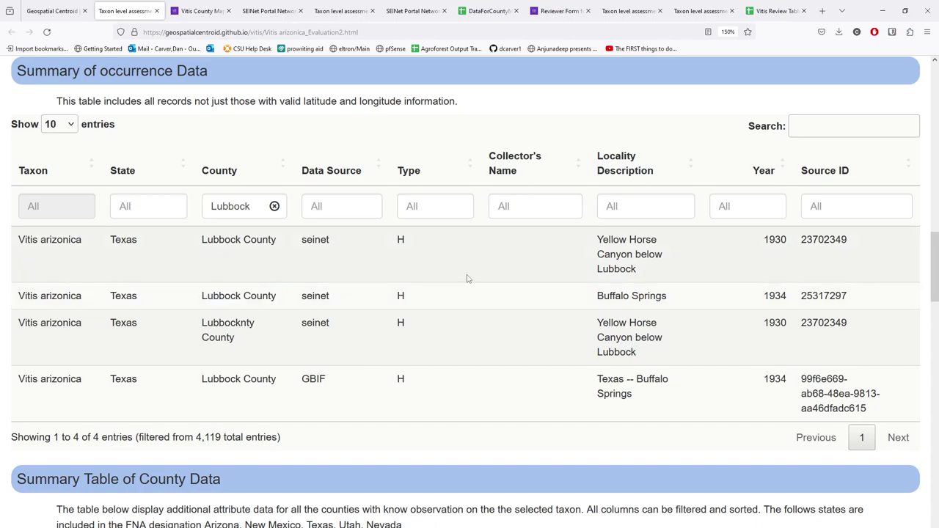
# Return to the county map and survey the full extent of counties with a record
pyautogui.scroll(-1, 233, 261)
pyautogui.scroll(2, 233, 261)
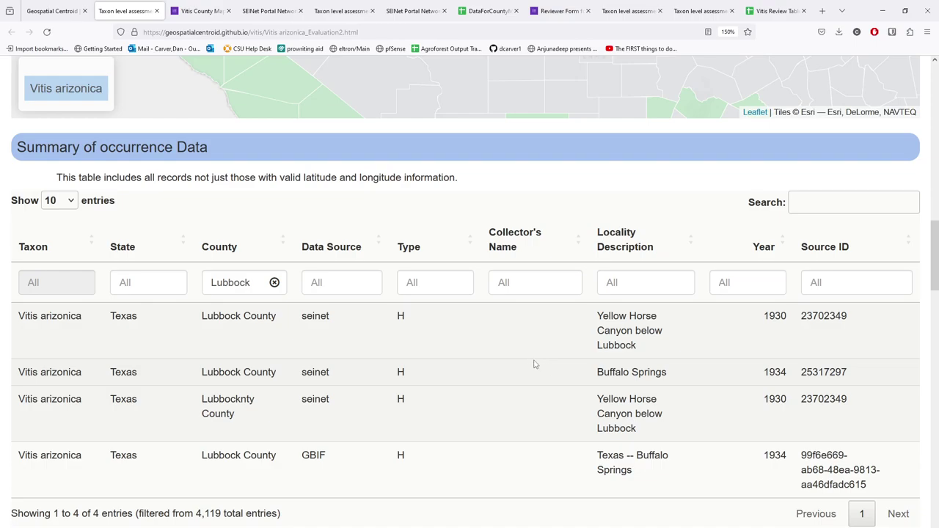
pyautogui.scroll(1, 843, 359)
pyautogui.moveTo(933, 269); pyautogui.dragTo(929, 215)
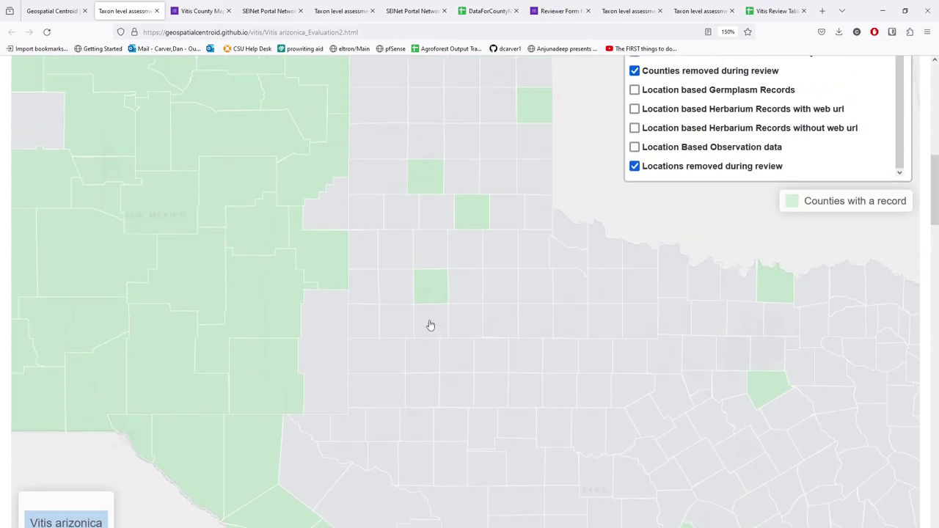
pyautogui.scroll(1, 424, 331)
pyautogui.scroll(-1, 419, 322)
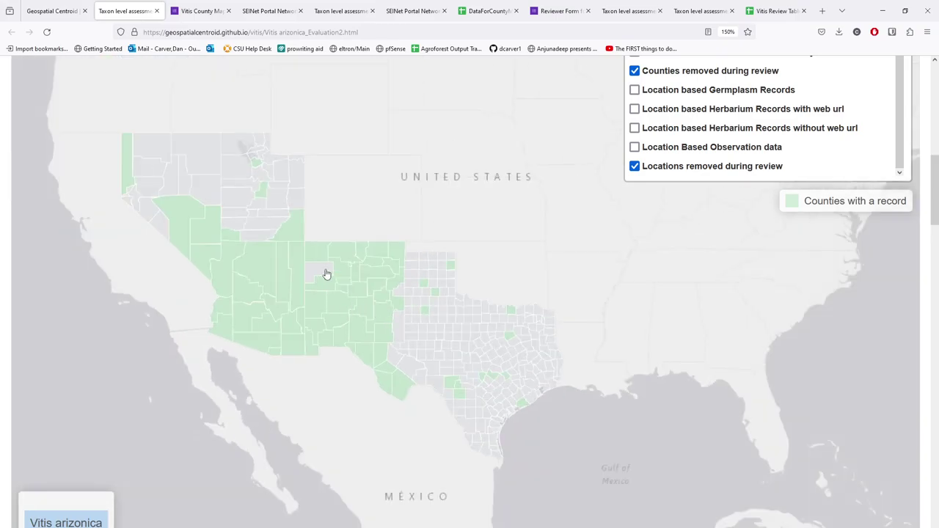
pyautogui.moveTo(305, 277); pyautogui.dragTo(259, 220)
pyautogui.scroll(1, 695, 119)
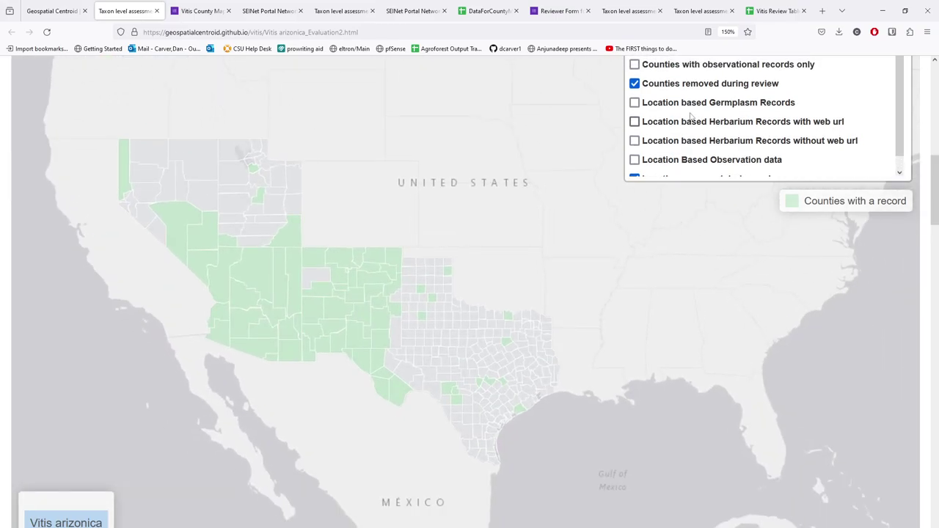
# Inspect the record details of Grayson County in northern Texas on the map, then dismiss them
pyautogui.scroll(1, 417, 300)
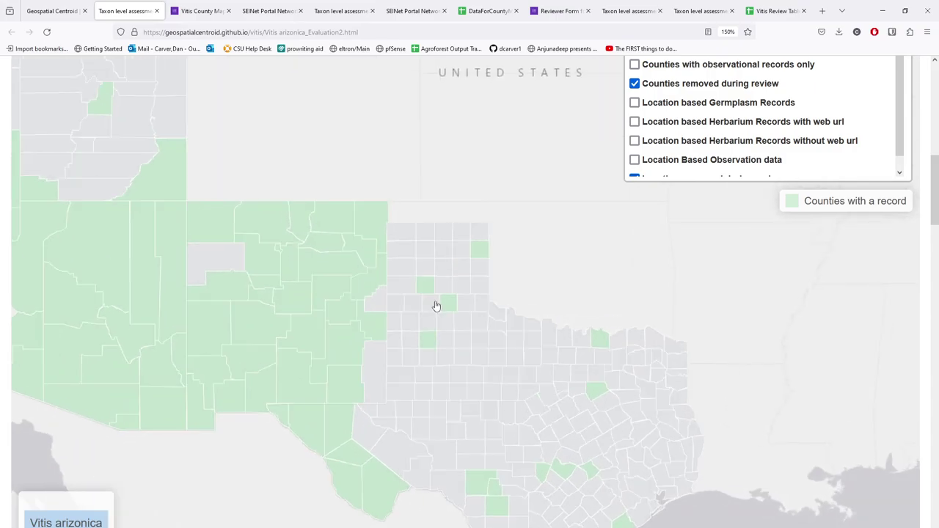
pyautogui.scroll(1, 446, 315)
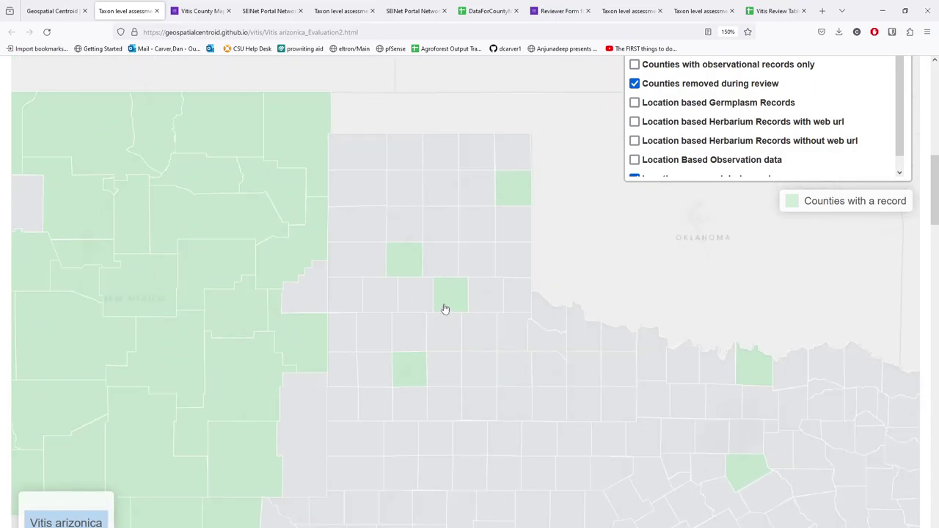
pyautogui.click(748, 375)
pyautogui.moveTo(857, 330); pyautogui.dragTo(653, 367)
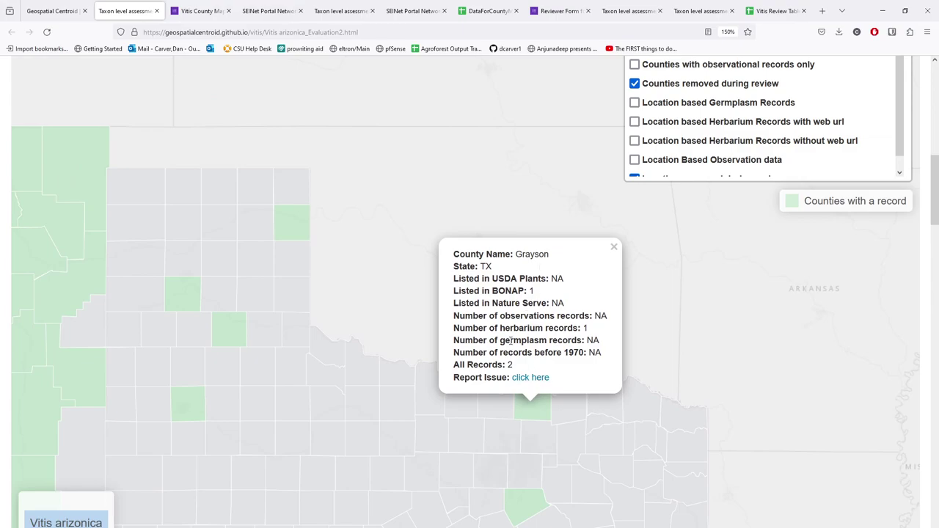
pyautogui.click(614, 247)
# Show the details of McKinley County, the New Mexico county without a record, on the map
pyautogui.moveTo(271, 341); pyautogui.dragTo(345, 314)
pyautogui.scroll(-3, 319, 331)
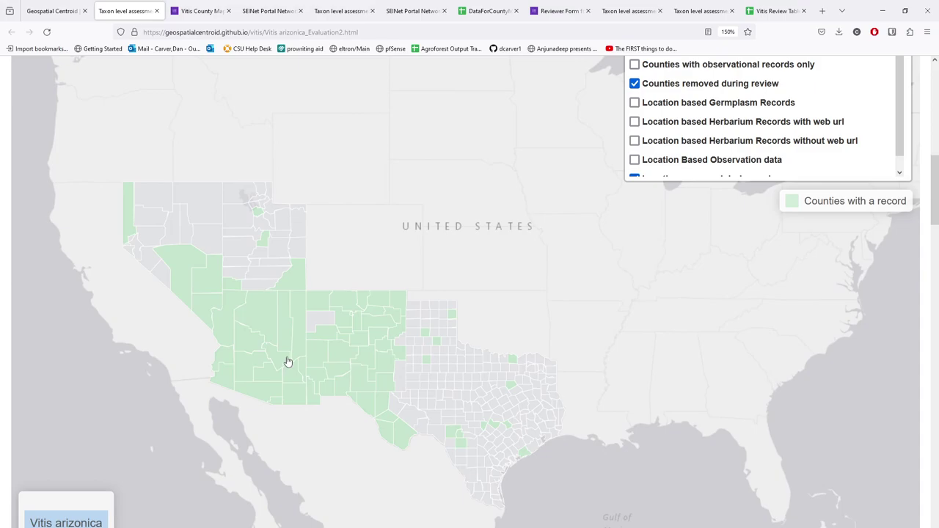
pyautogui.scroll(2, 288, 360)
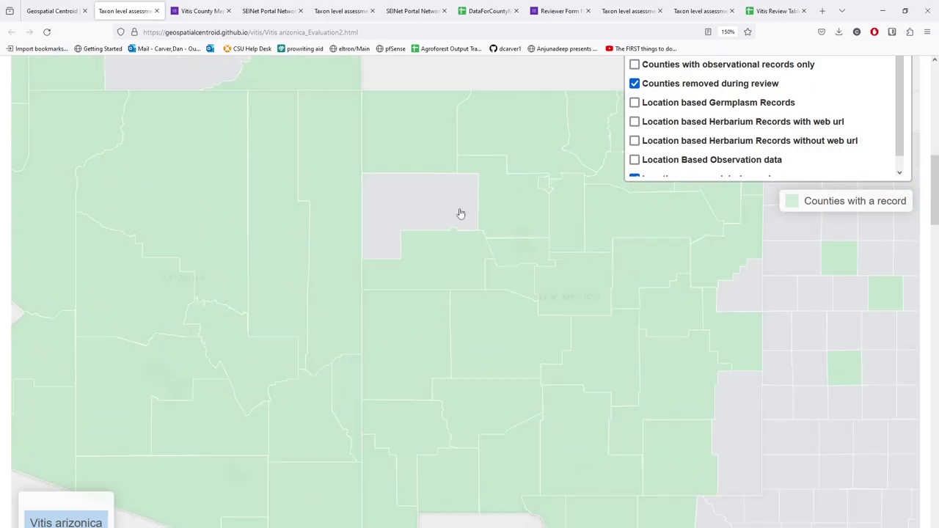
pyautogui.click(405, 205)
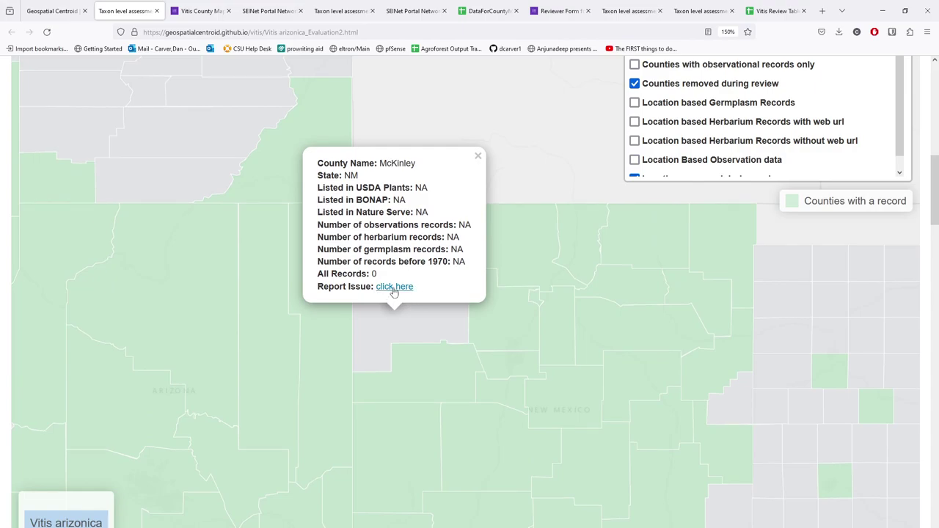
# Open McKinley County's issue report form with the current draft, view the suggested action options, then close the form and the county details
pyautogui.click(394, 286)
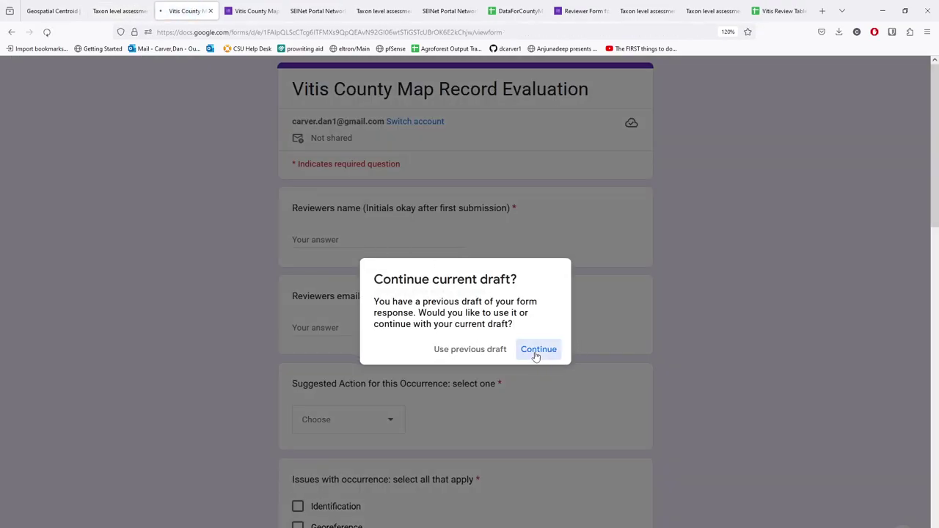
pyautogui.click(535, 351)
pyautogui.click(374, 427)
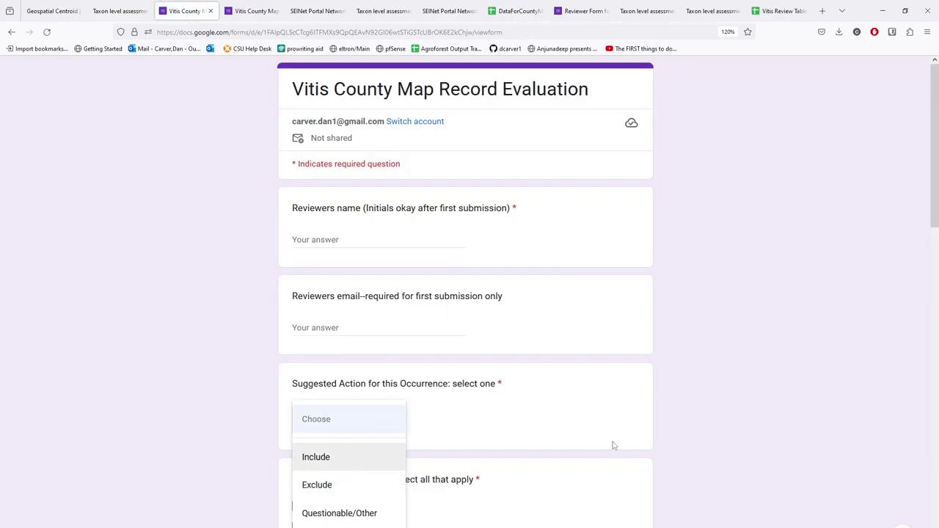
pyautogui.click(210, 11)
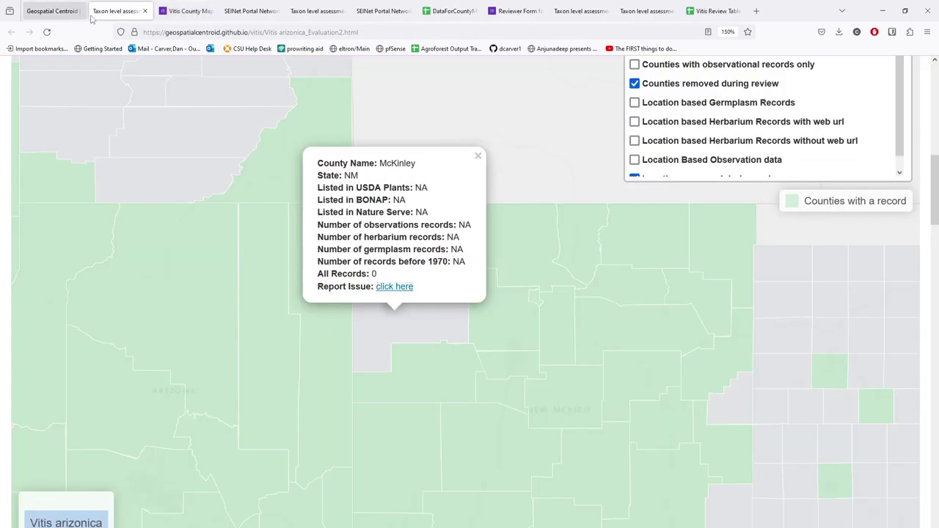
pyautogui.click(478, 157)
# Go to the section on data excluded by the FNA state filter and examine the states included in the FNA description
pyautogui.moveTo(935, 224); pyautogui.dragTo(924, 414)
pyautogui.scroll(-3, 924, 414)
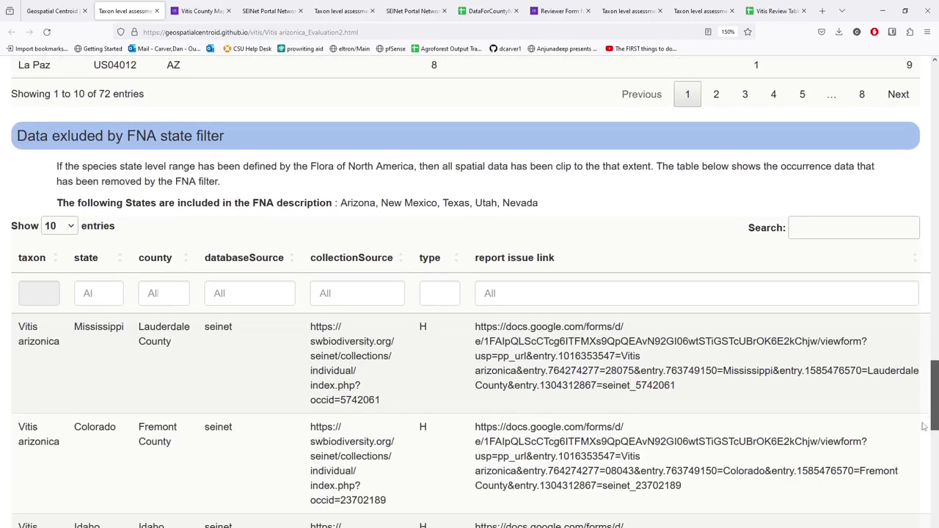
pyautogui.scroll(2, 466, 396)
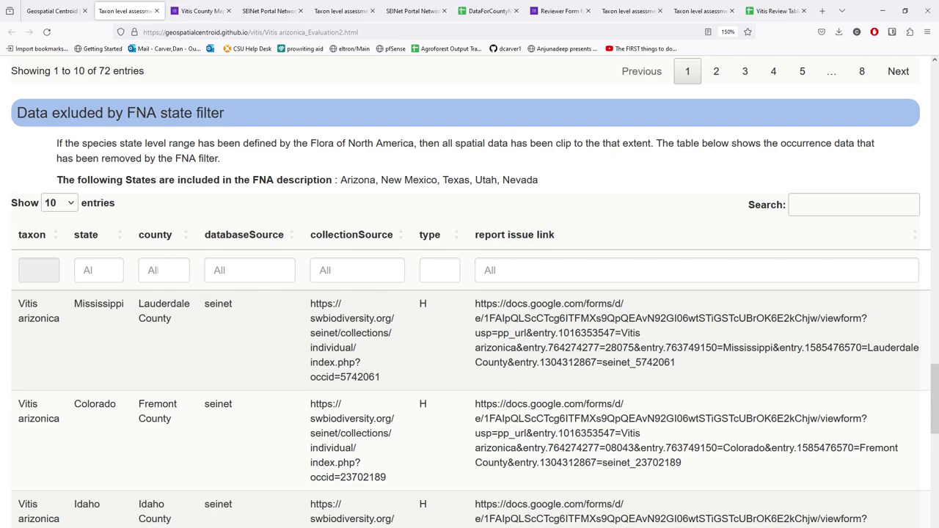
pyautogui.doubleClick(143, 112)
pyautogui.click(143, 112)
pyautogui.doubleClick(142, 112)
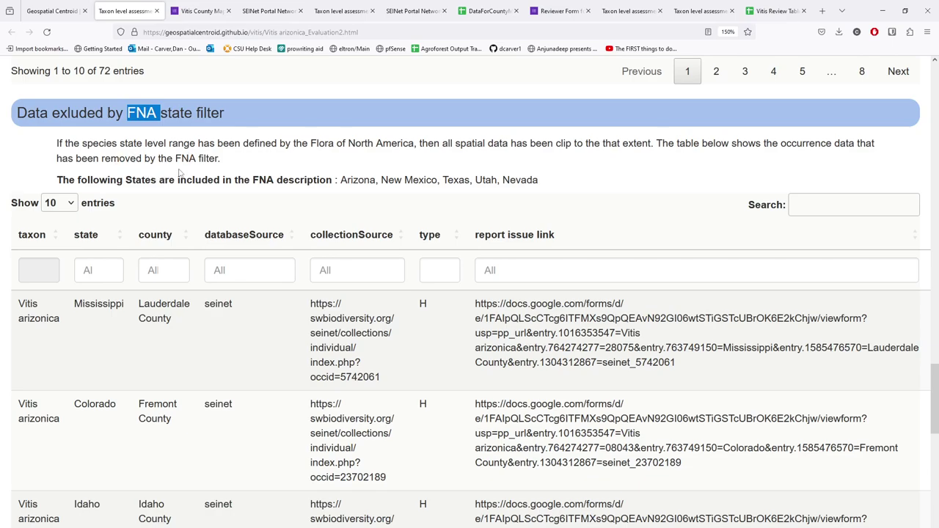
pyautogui.moveTo(340, 180); pyautogui.dragTo(543, 179)
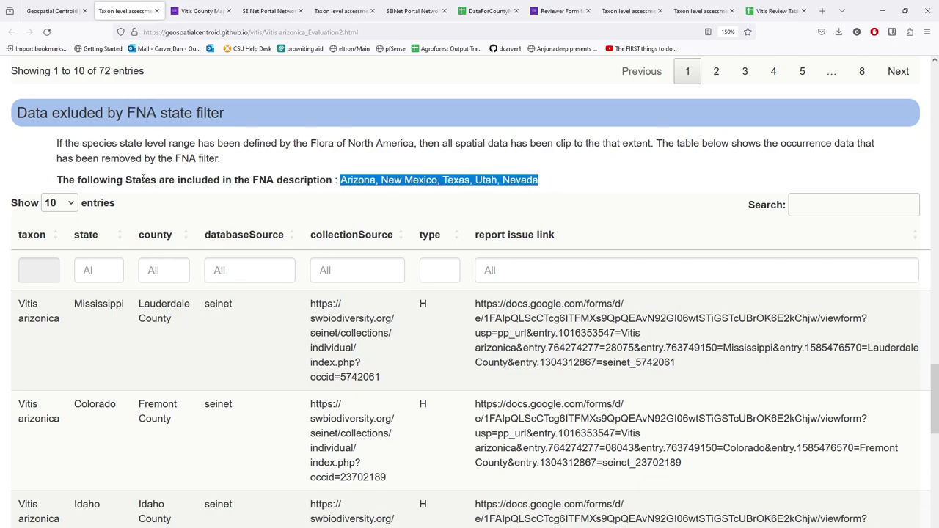
pyautogui.doubleClick(144, 179)
pyautogui.doubleClick(264, 180)
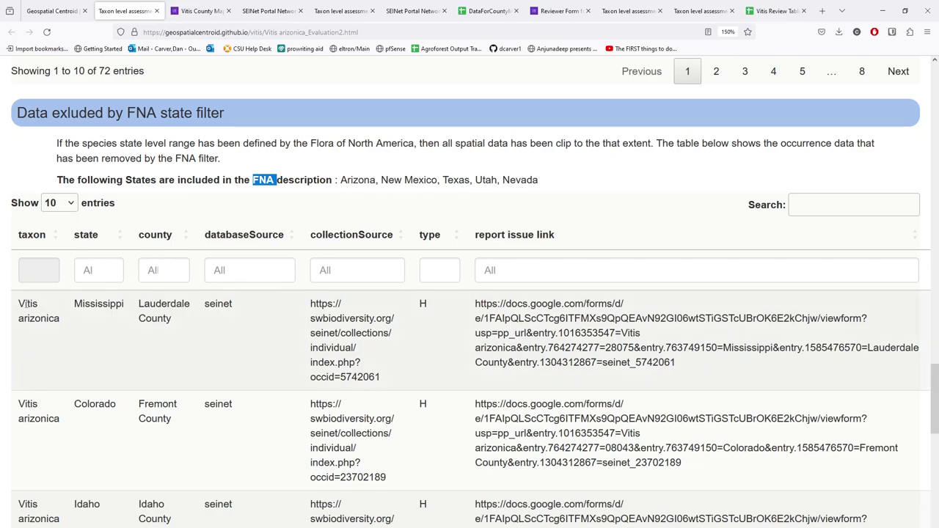
# Look through the states and counties of the records excluded by the FNA state filter
pyautogui.scroll(-4, 81, 319)
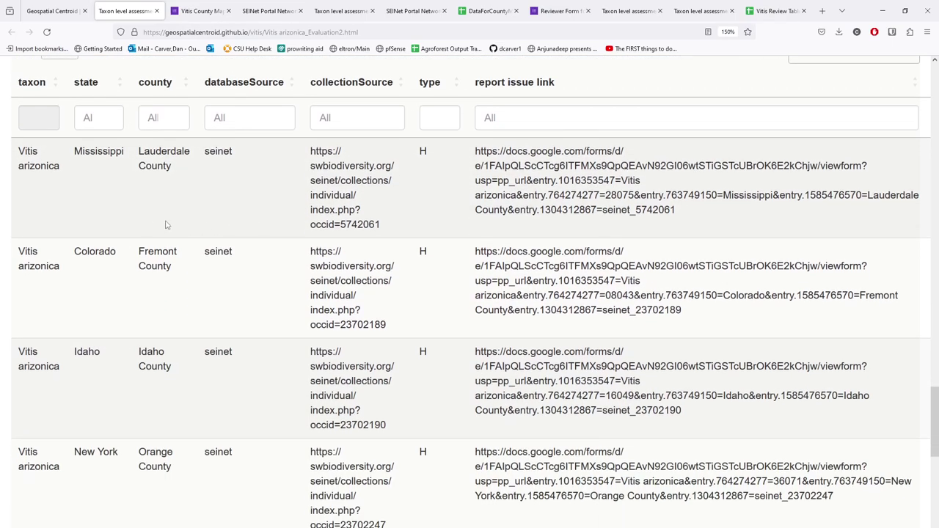
pyautogui.scroll(-2, 166, 225)
pyautogui.scroll(4, 80, 260)
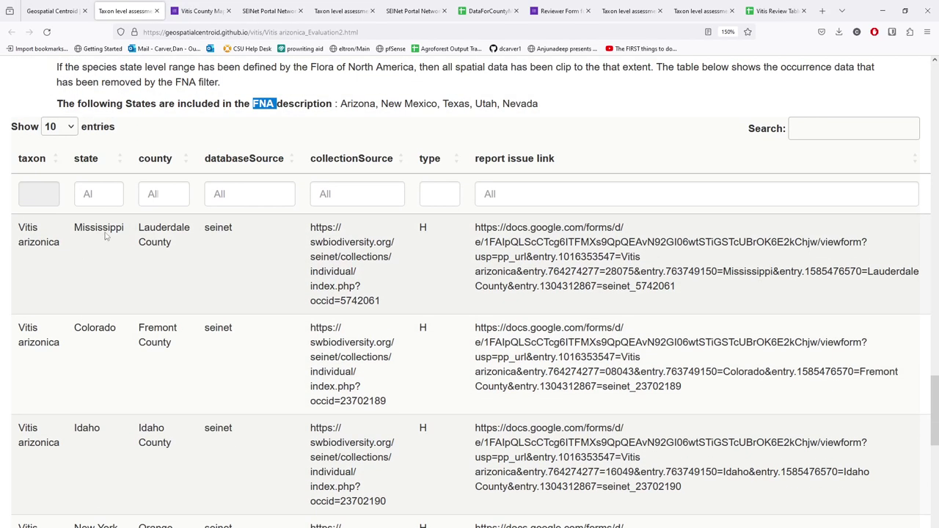
pyautogui.scroll(-6, 84, 272)
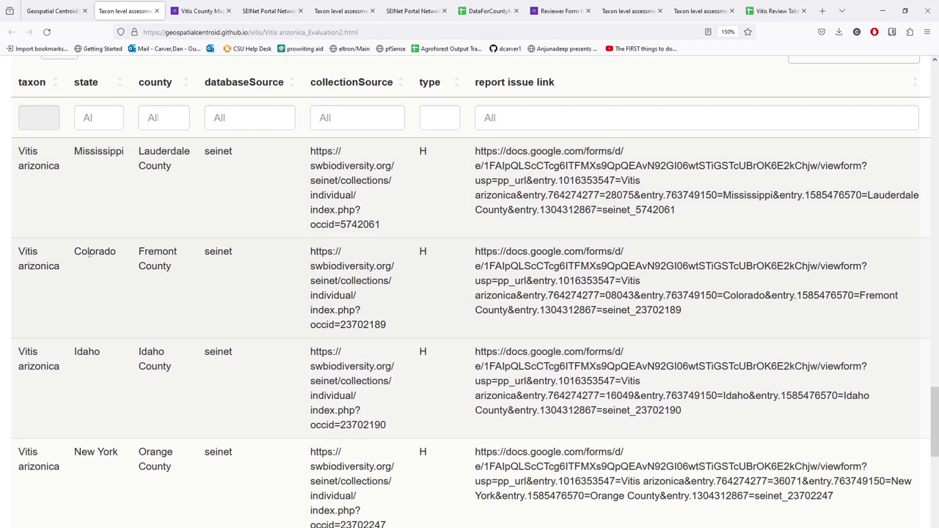
pyautogui.scroll(-8, 92, 284)
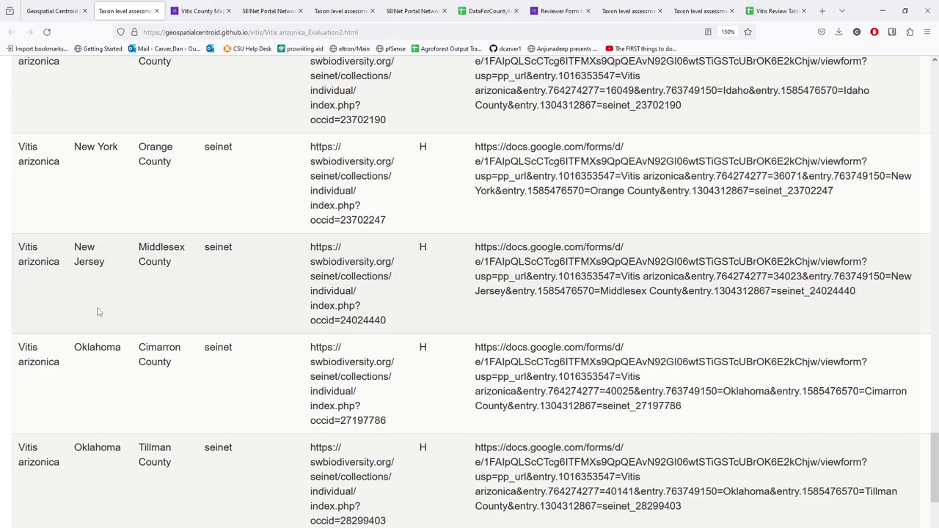
pyautogui.scroll(-4, 112, 334)
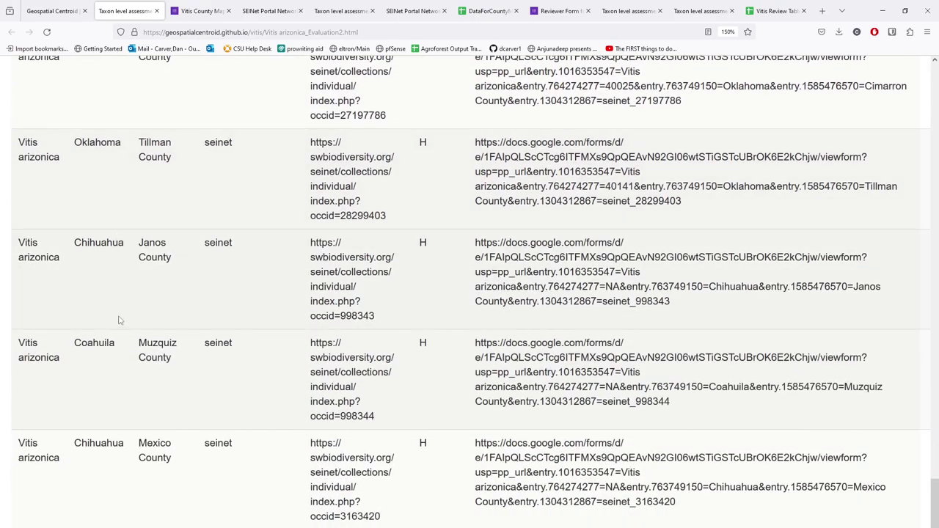
pyautogui.scroll(-1, 119, 317)
pyautogui.scroll(20, 209, 325)
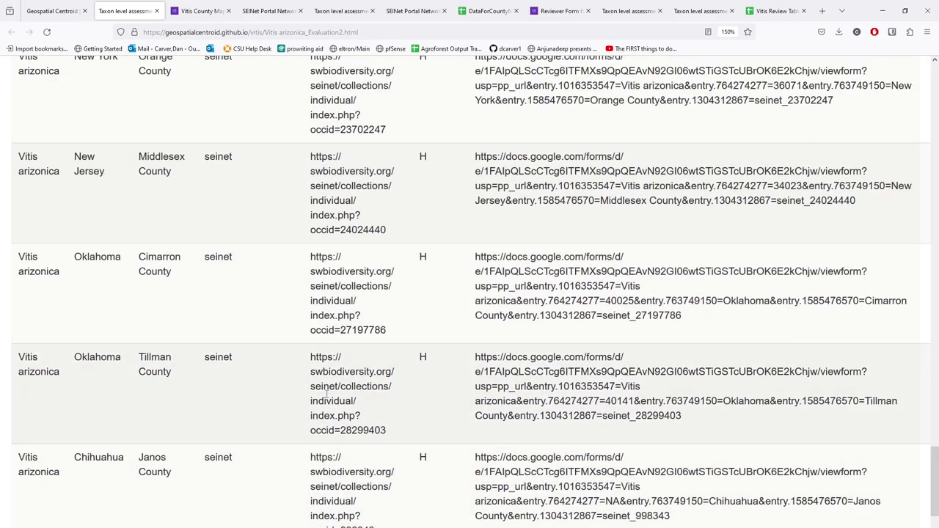
pyautogui.scroll(4, 193, 347)
pyautogui.scroll(-4, 119, 347)
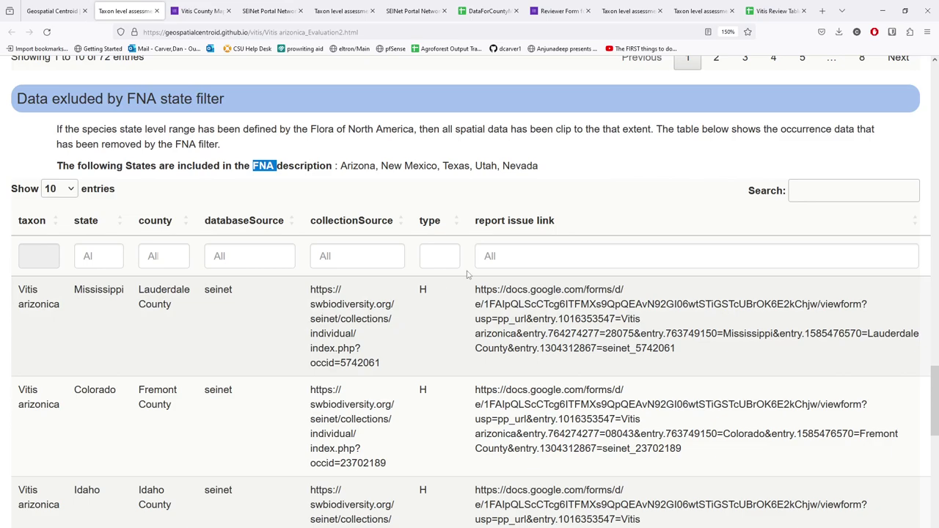
# Check the excluded Mississippi record's collection source, state and report issue link against the states in the FNA description
pyautogui.moveTo(379, 363); pyautogui.dragTo(316, 288)
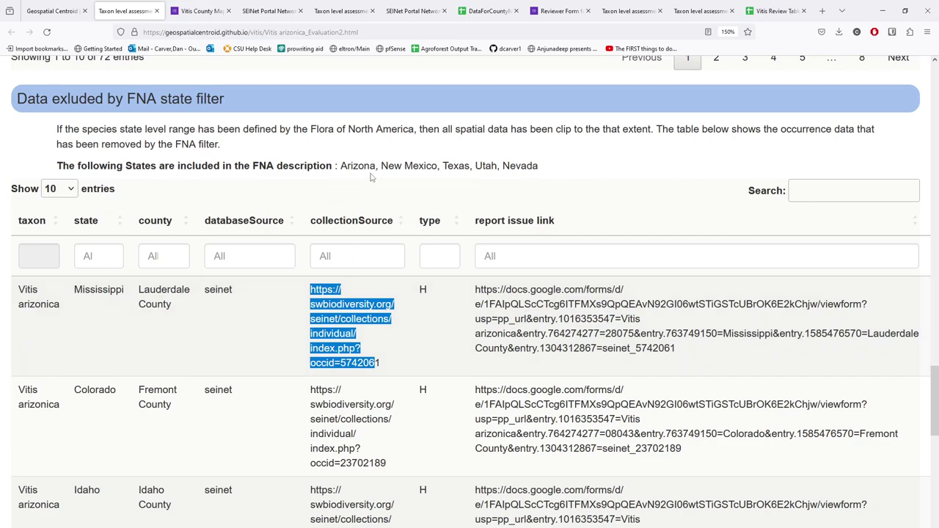
pyautogui.moveTo(250, 166); pyautogui.dragTo(564, 162)
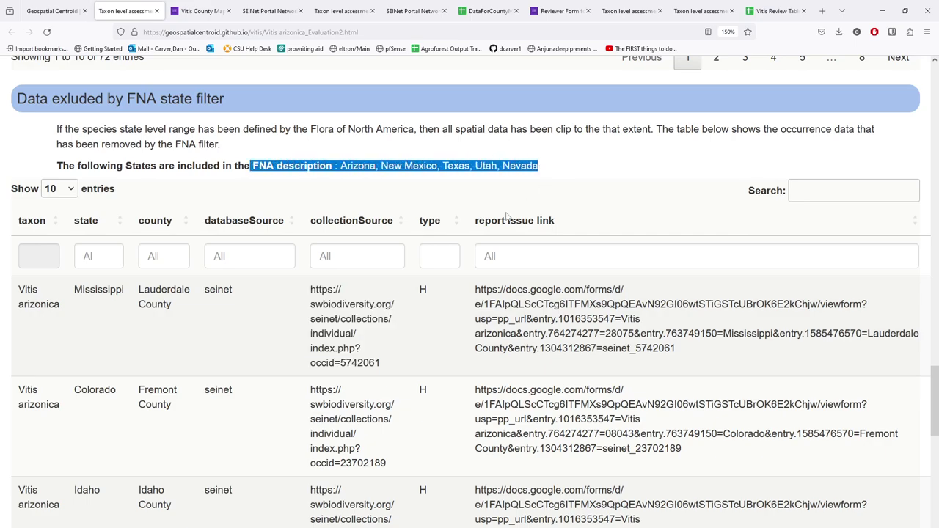
pyautogui.scroll(-3, 65, 346)
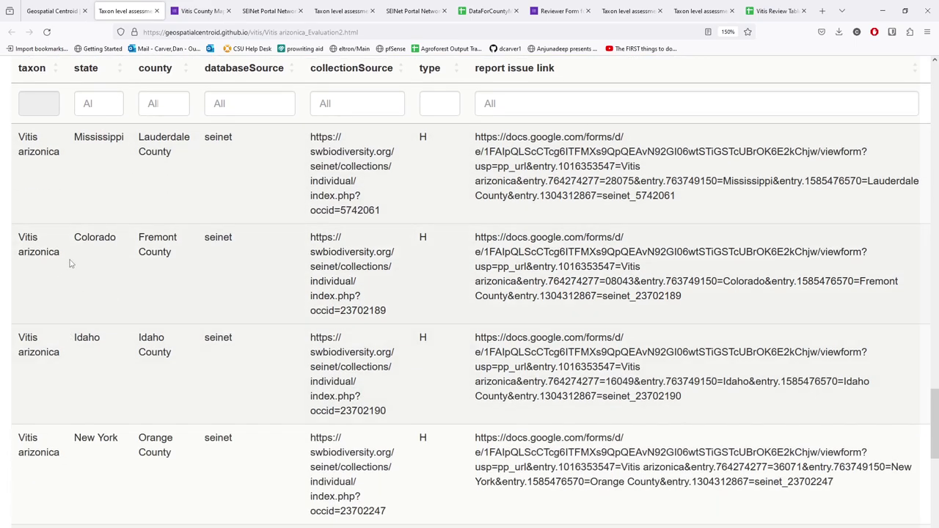
pyautogui.doubleClick(99, 140)
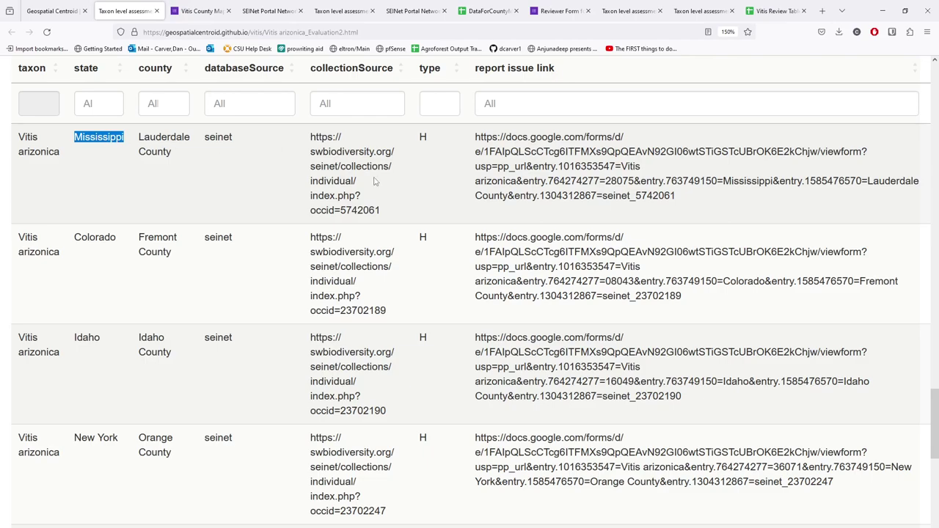
pyautogui.tripleClick(546, 181)
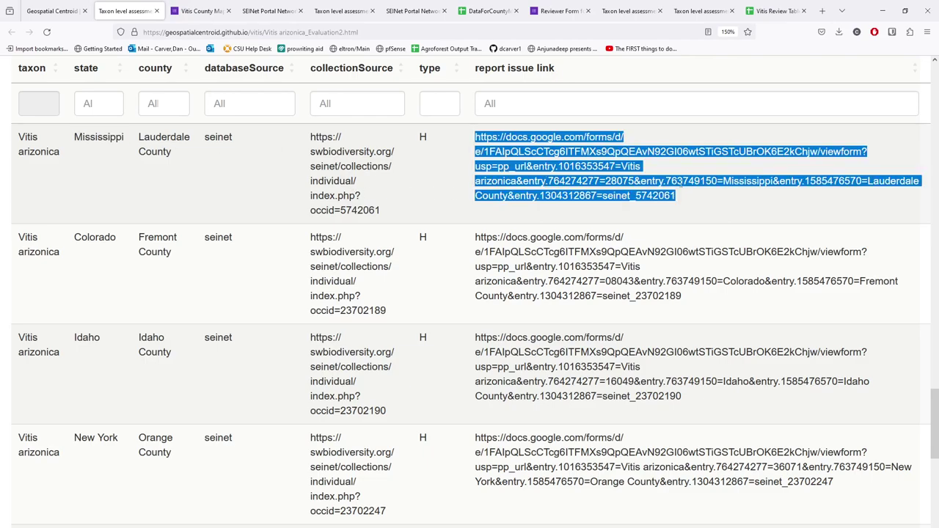
# Open the issue report form for the excluded Mississippi record and continue with the current draft
pyautogui.scroll(3, 560, 288)
pyautogui.rightClick(565, 300)
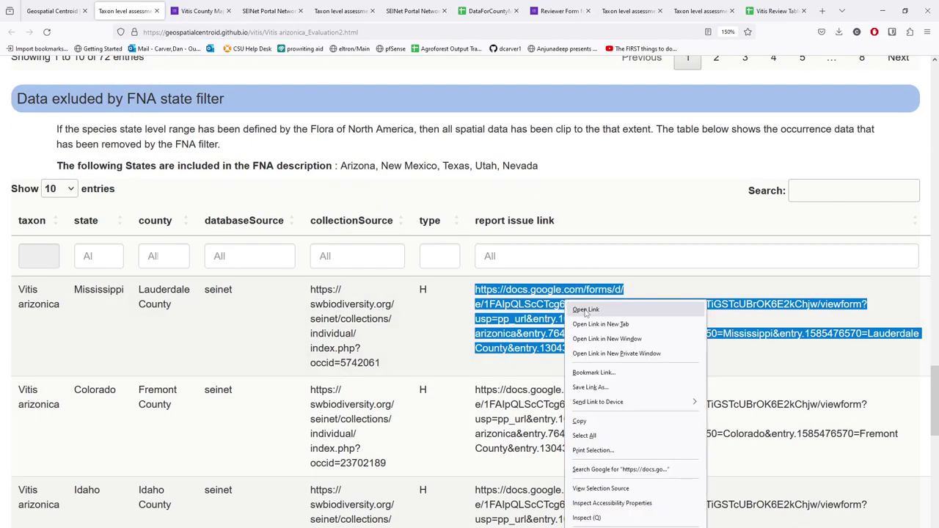
pyautogui.click(587, 310)
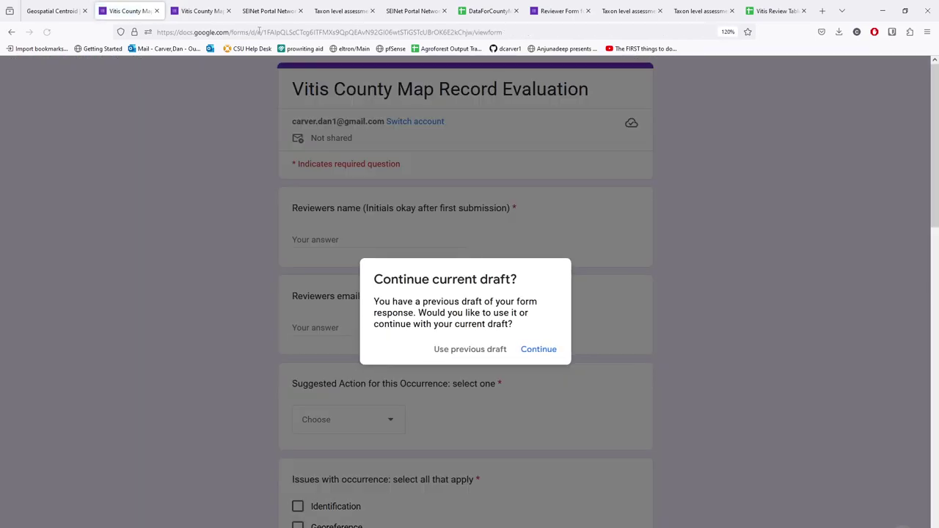
pyautogui.click(549, 350)
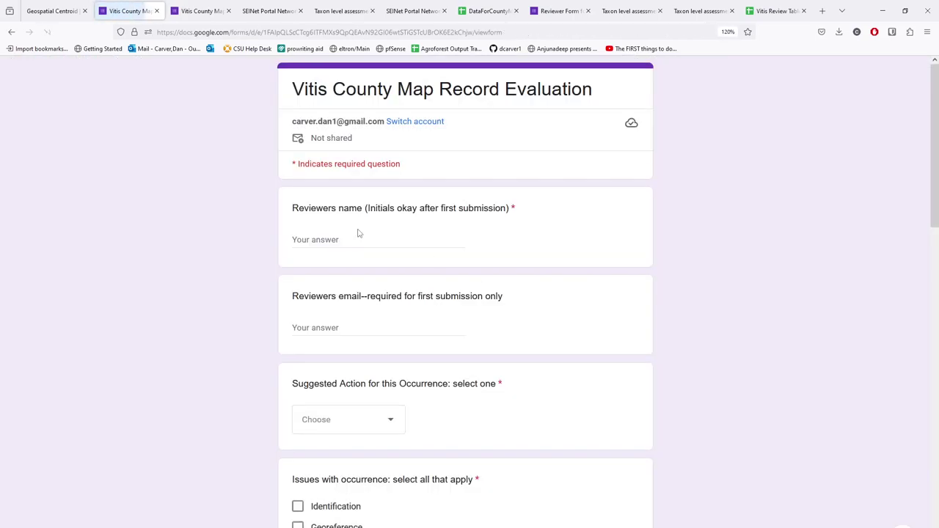
# Look through the form's questions and auto-populated fields down to the record ID, then return to the Vitis arizonica report
pyautogui.scroll(-5, 352, 252)
pyautogui.scroll(3, 344, 202)
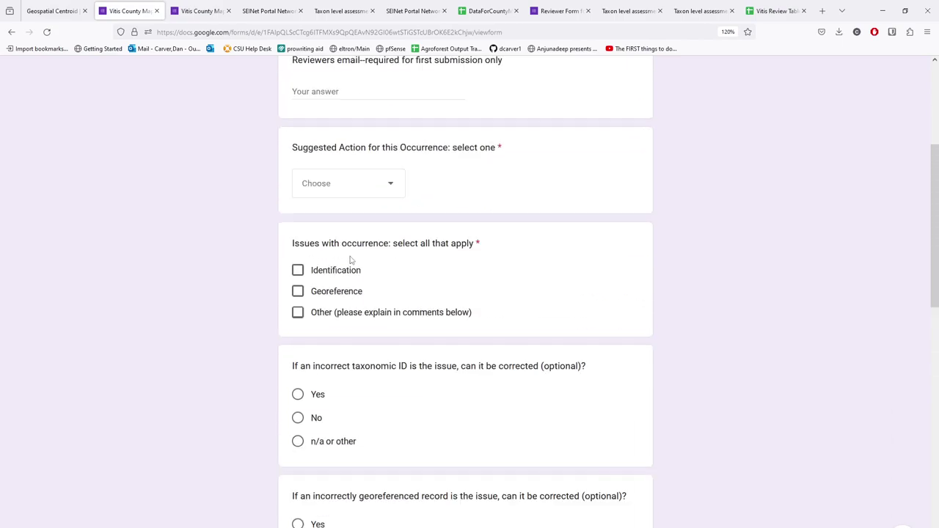
pyautogui.scroll(3, 349, 212)
pyautogui.scroll(-3, 325, 220)
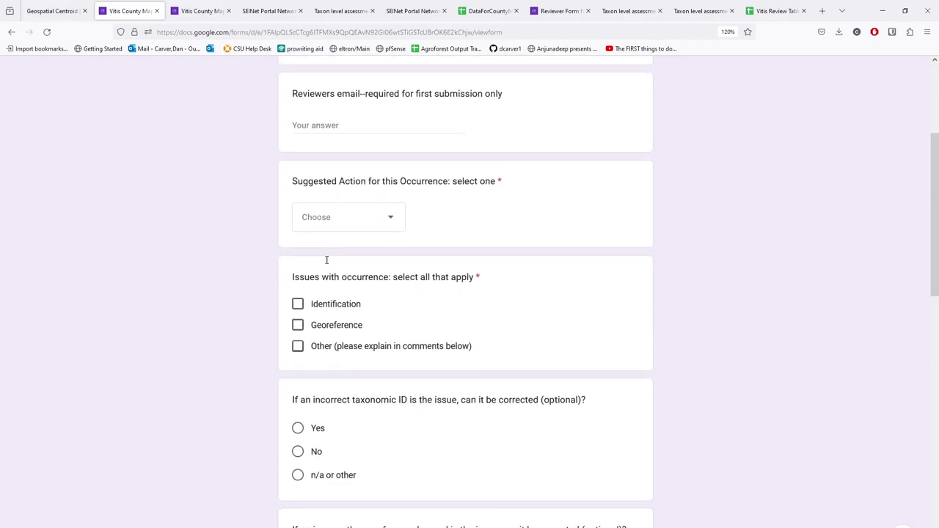
pyautogui.scroll(-5, 294, 288)
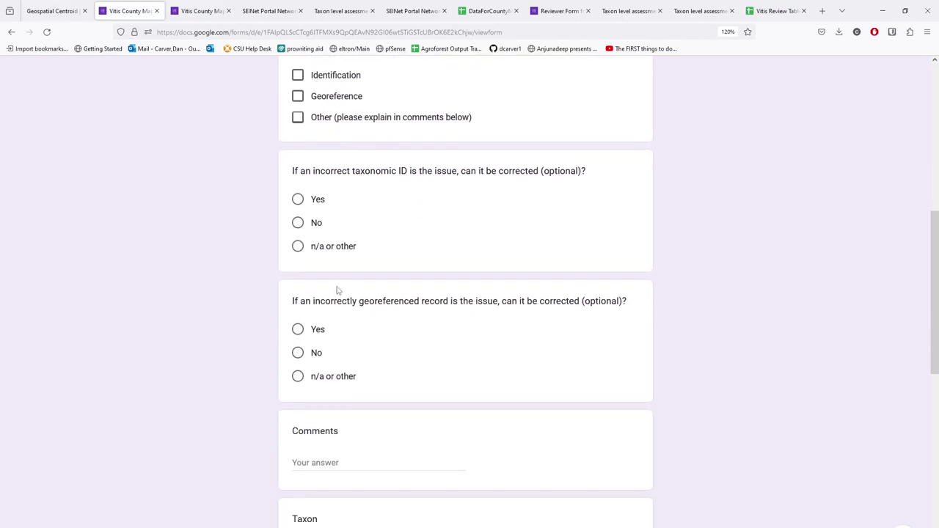
pyautogui.scroll(-5, 338, 290)
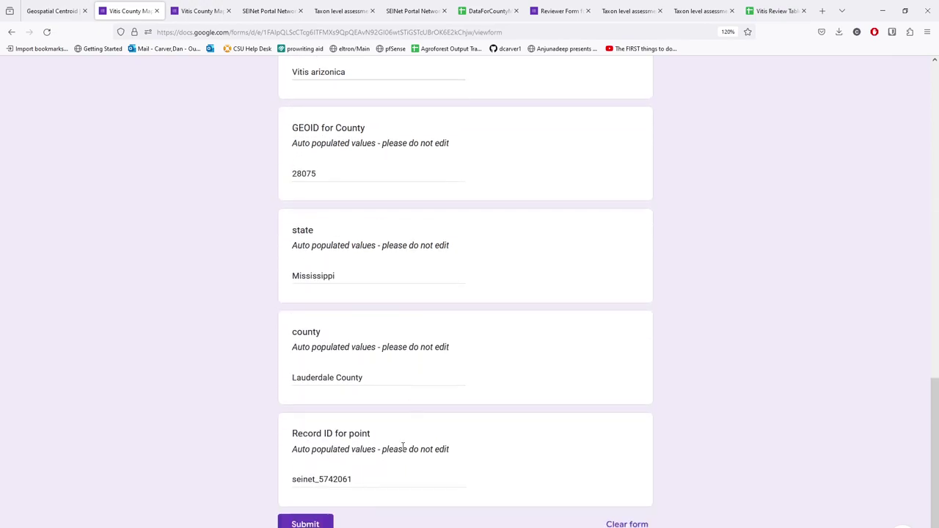
pyautogui.moveTo(371, 478); pyautogui.dragTo(291, 478)
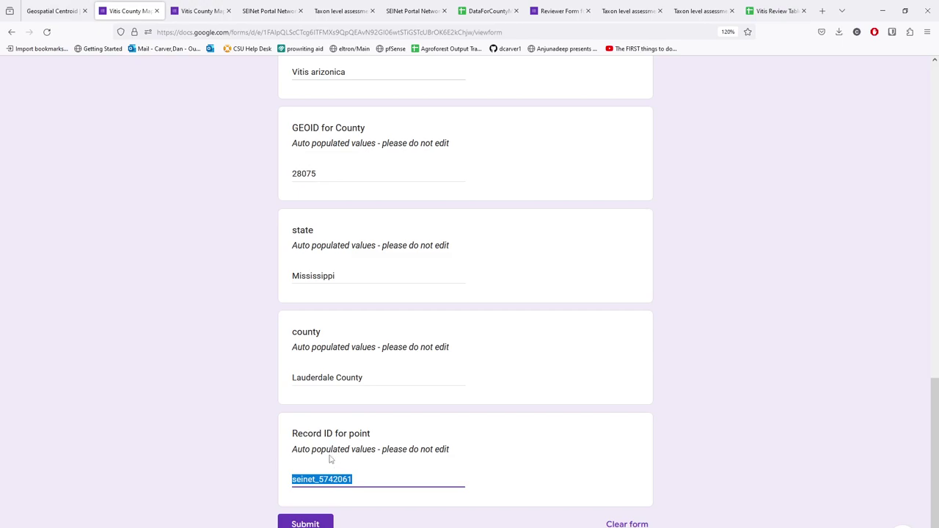
pyautogui.scroll(9, 264, 460)
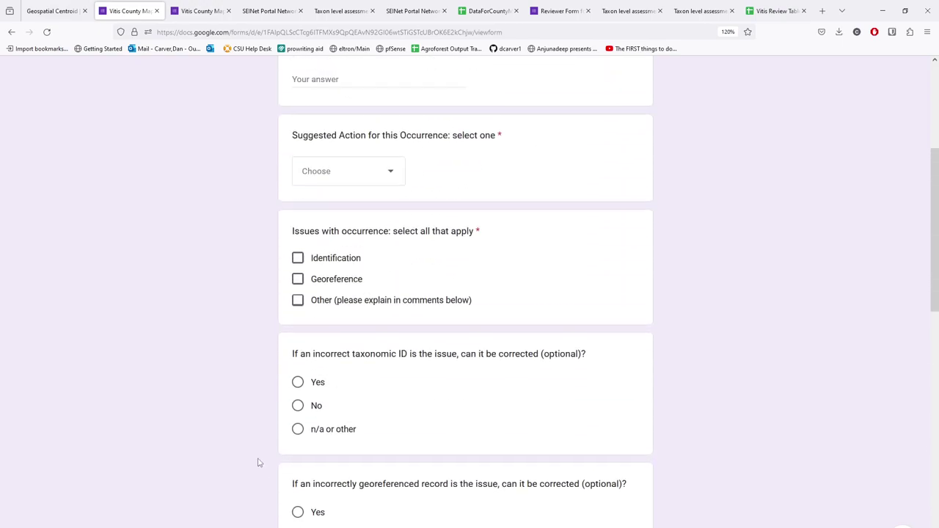
pyautogui.scroll(4, 258, 462)
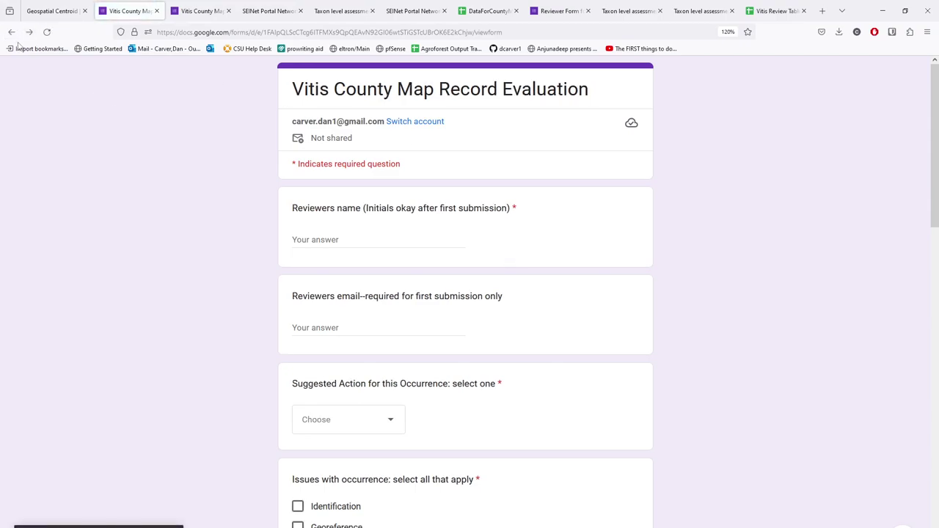
pyautogui.click(12, 33)
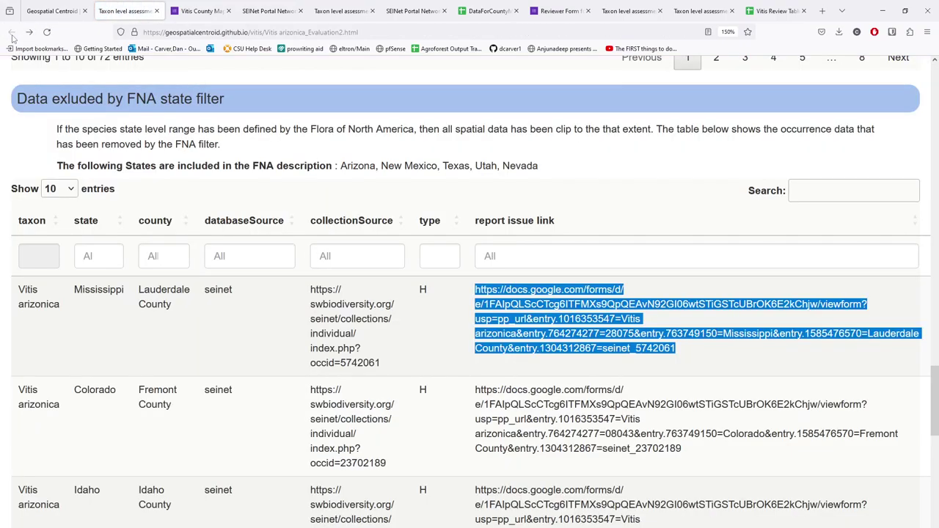
# Go back to the Map of County and Point Records and view details for Torrance, Lubbock and Grayson counties
pyautogui.moveTo(934, 401); pyautogui.dragTo(934, 147)
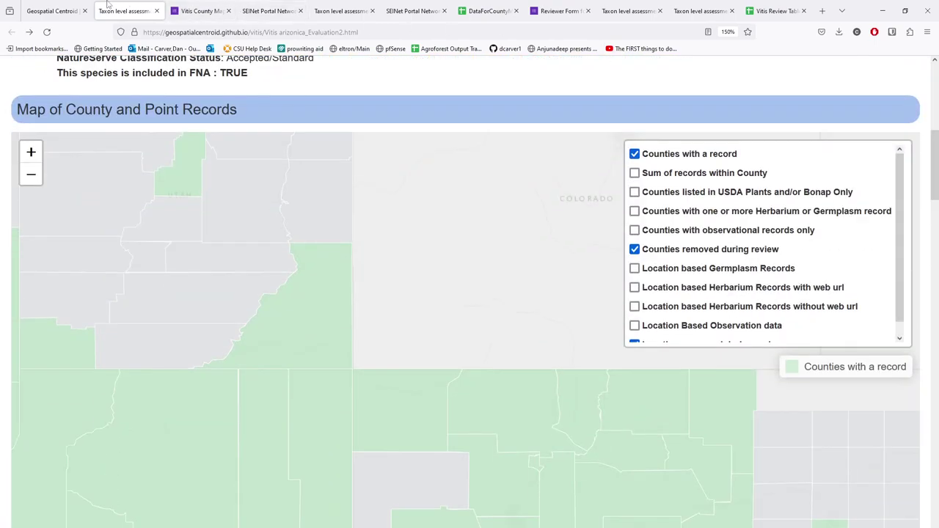
pyautogui.click(47, 32)
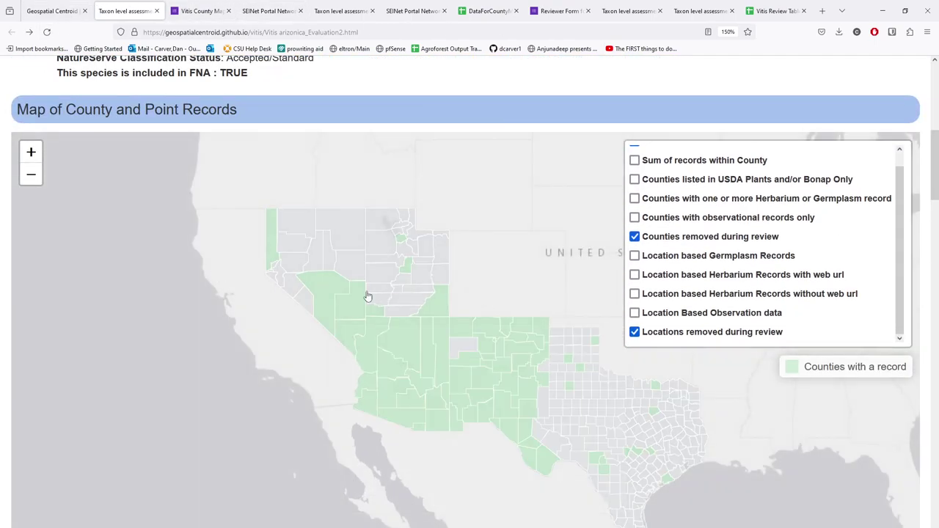
pyautogui.moveTo(656, 370); pyautogui.dragTo(503, 351)
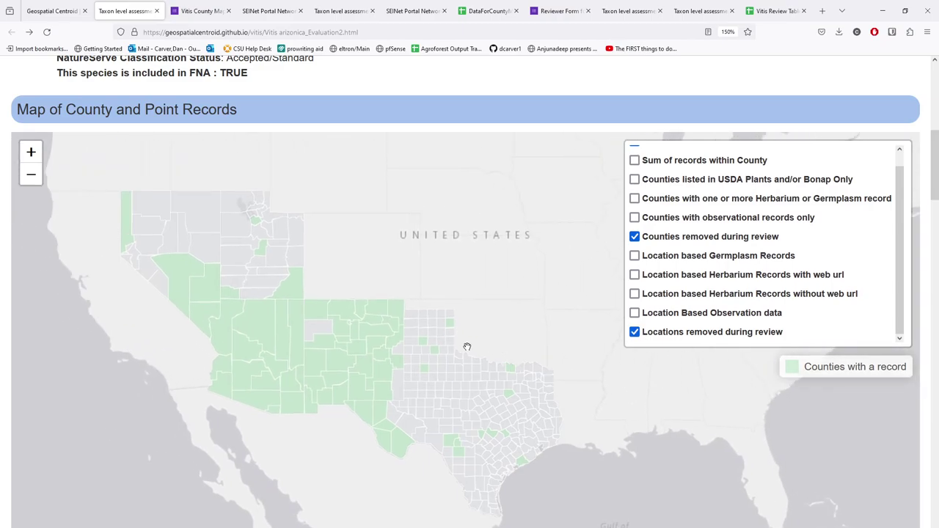
pyautogui.click(396, 329)
pyautogui.click(355, 330)
pyautogui.click(363, 343)
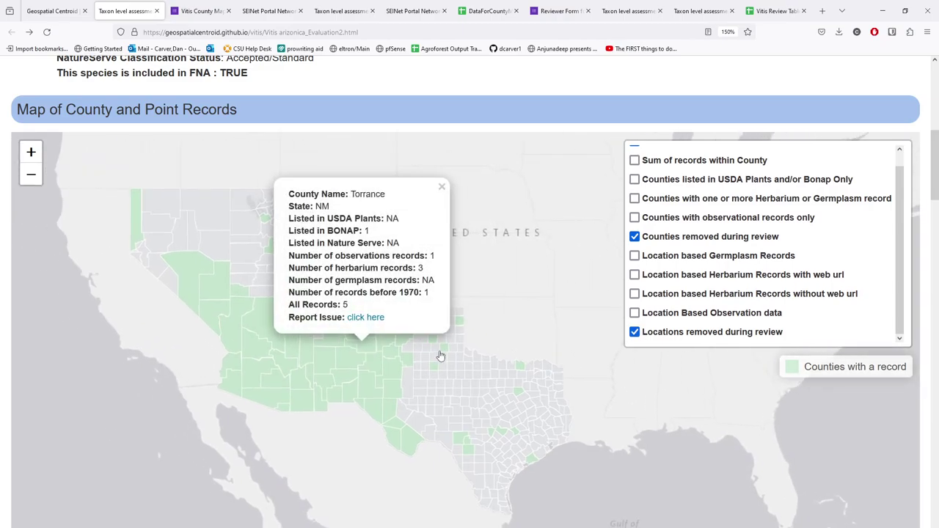
pyautogui.click(443, 348)
pyautogui.click(433, 370)
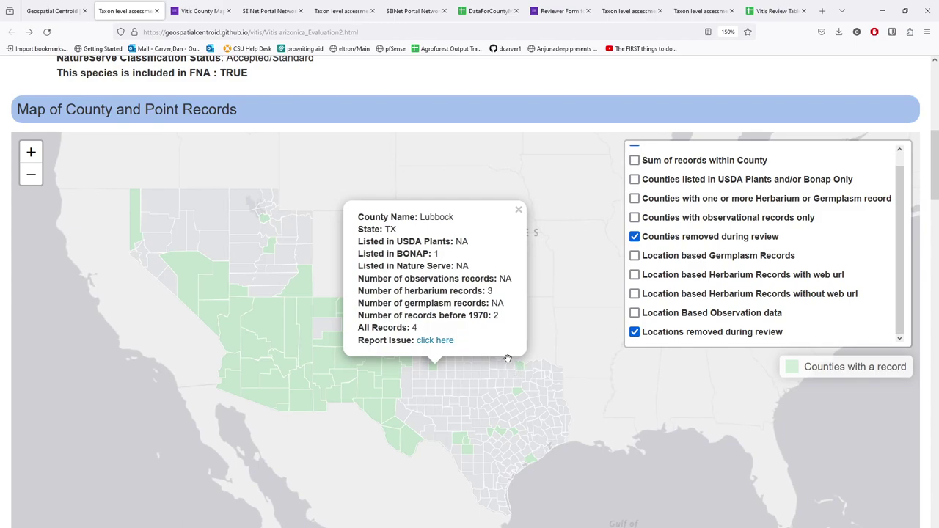
pyautogui.click(522, 369)
# Briefly display the location layers for herbarium records without web url and observation data, then hide them again
pyautogui.click(635, 293)
pyautogui.click(634, 313)
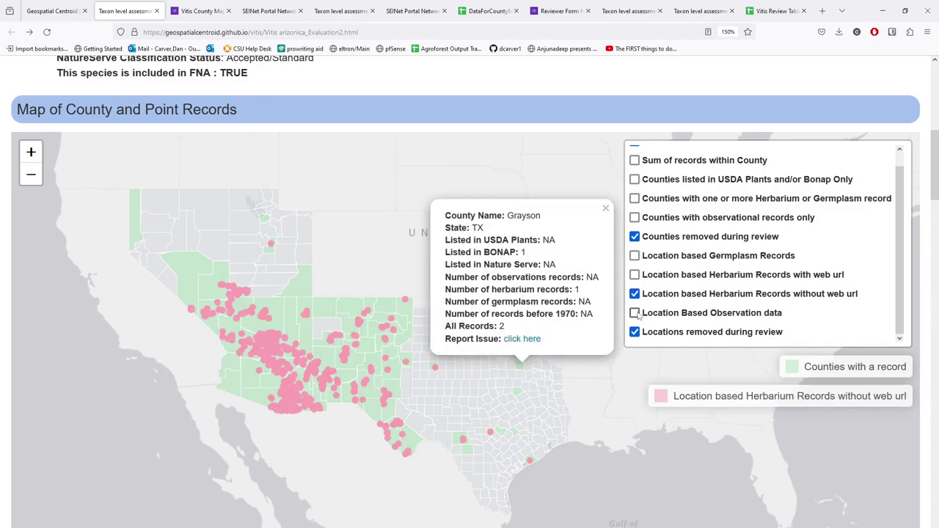
pyautogui.click(634, 294)
pyautogui.click(635, 313)
pyautogui.click(635, 237)
# Compare the Sum of records within County layer with the Counties with a record layer, then hide both
pyautogui.scroll(1, 635, 187)
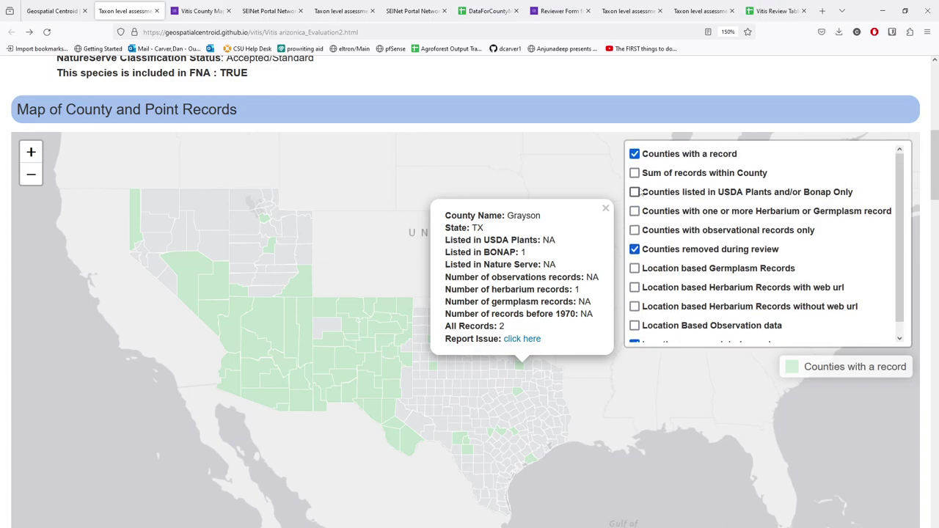
pyautogui.click(634, 173)
pyautogui.click(634, 173)
pyautogui.click(635, 174)
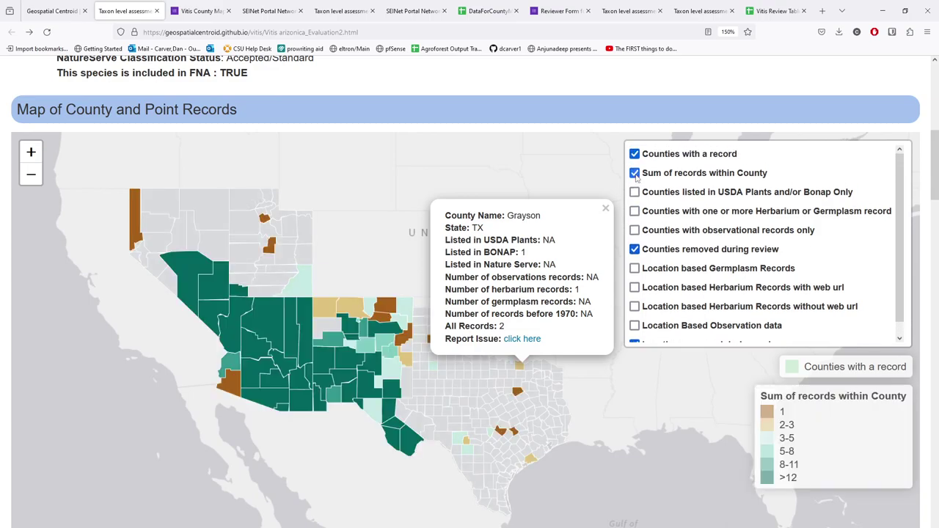
pyautogui.click(635, 154)
pyautogui.click(634, 154)
pyautogui.click(635, 173)
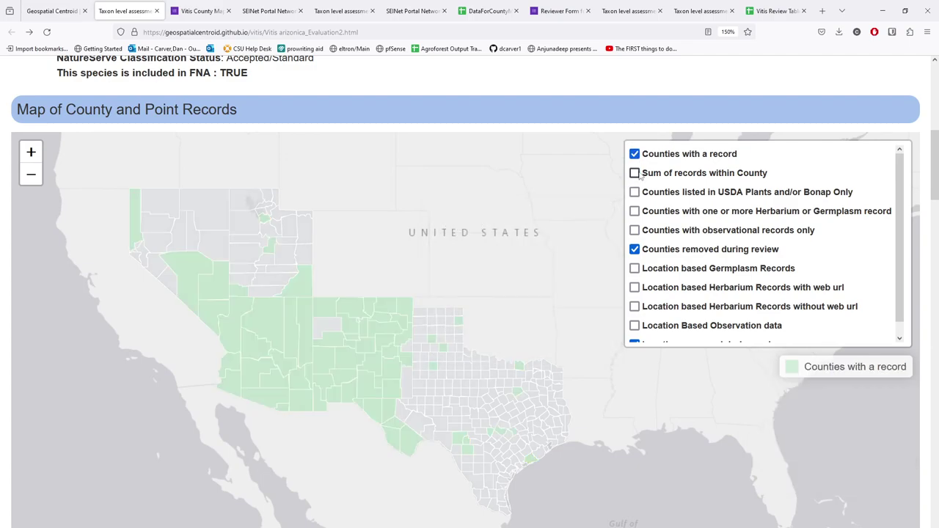
pyautogui.click(634, 173)
pyautogui.click(635, 173)
pyautogui.click(634, 154)
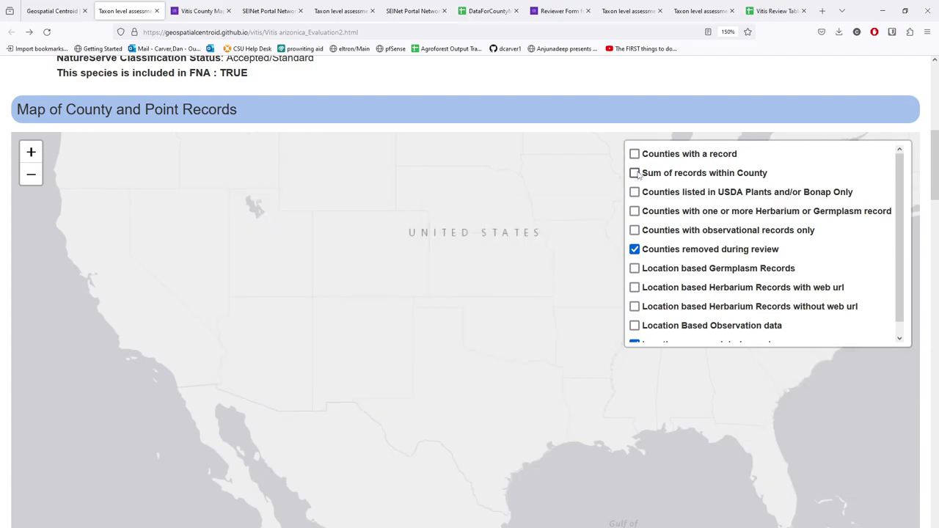
# Show the Counties listed in USDA Plants and/or Bonap Only layer over Counties with a record, with Sum of records within County hidden
pyautogui.click(634, 173)
pyautogui.click(634, 192)
pyautogui.click(634, 173)
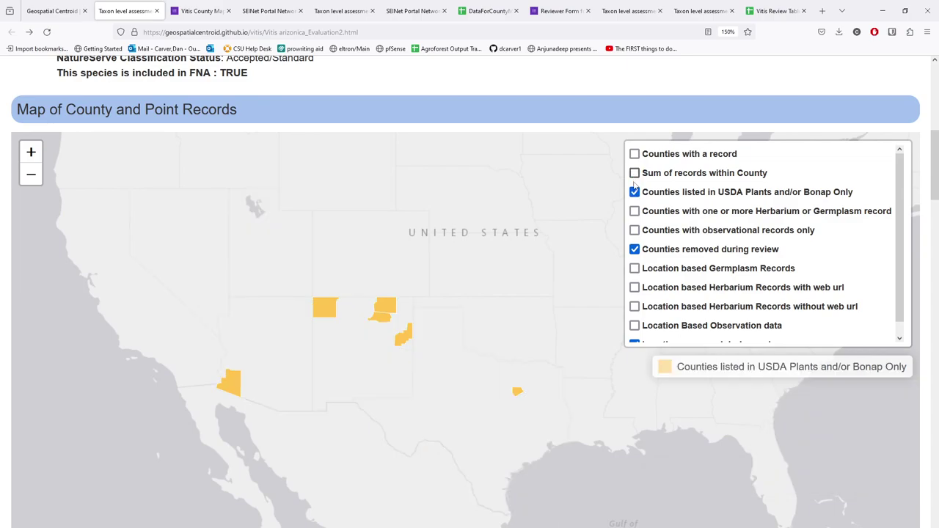
pyautogui.click(635, 173)
pyautogui.click(634, 173)
pyautogui.click(635, 173)
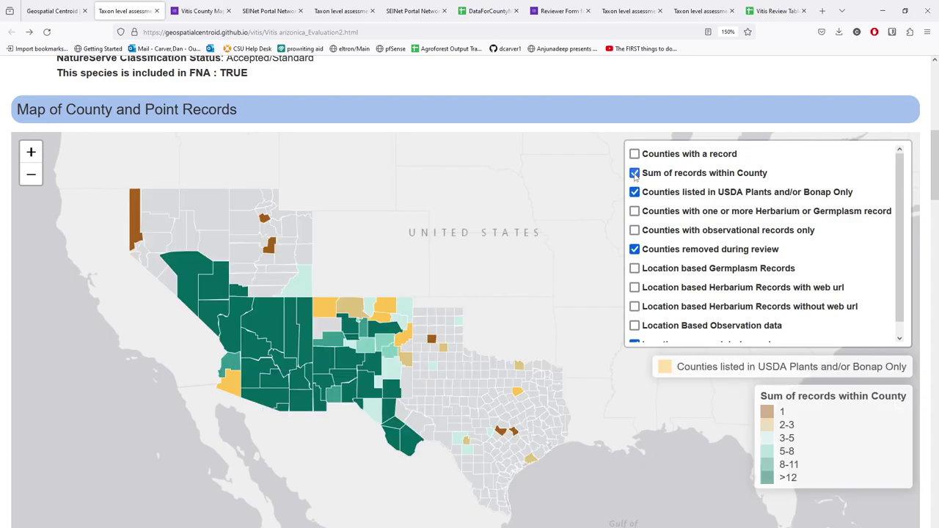
pyautogui.click(634, 154)
pyautogui.click(634, 174)
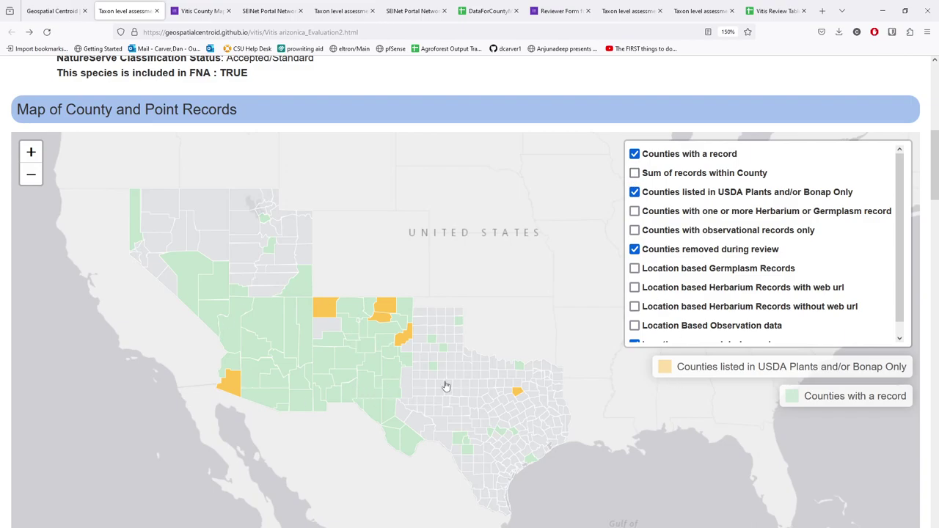
# Check the record counts and USDA Plants listing for Ellis County, Texas, then close the county details
pyautogui.click(515, 394)
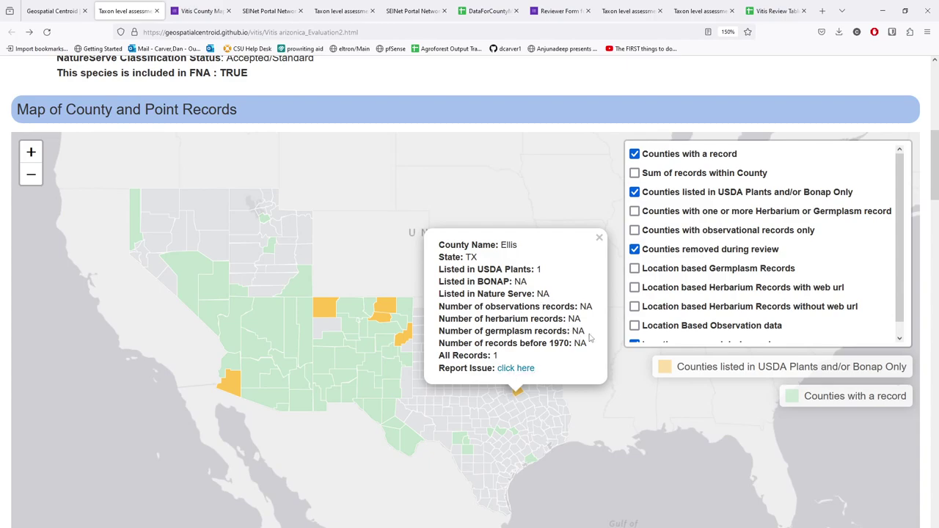
pyautogui.moveTo(586, 349); pyautogui.dragTo(440, 307)
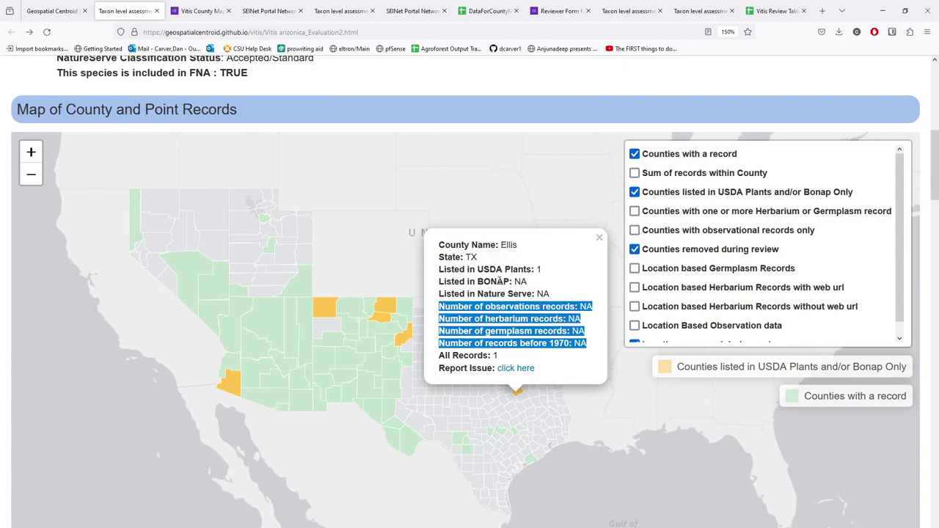
pyautogui.tripleClick(516, 270)
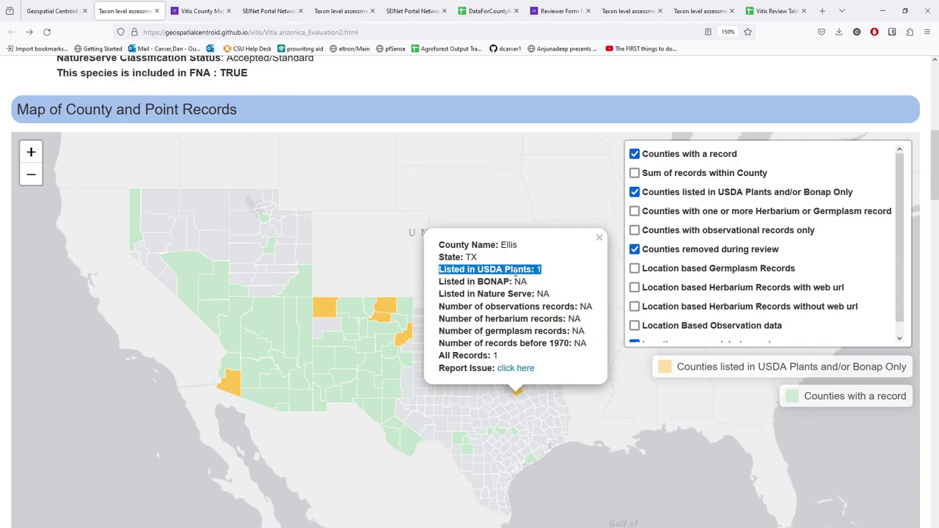
pyautogui.click(598, 237)
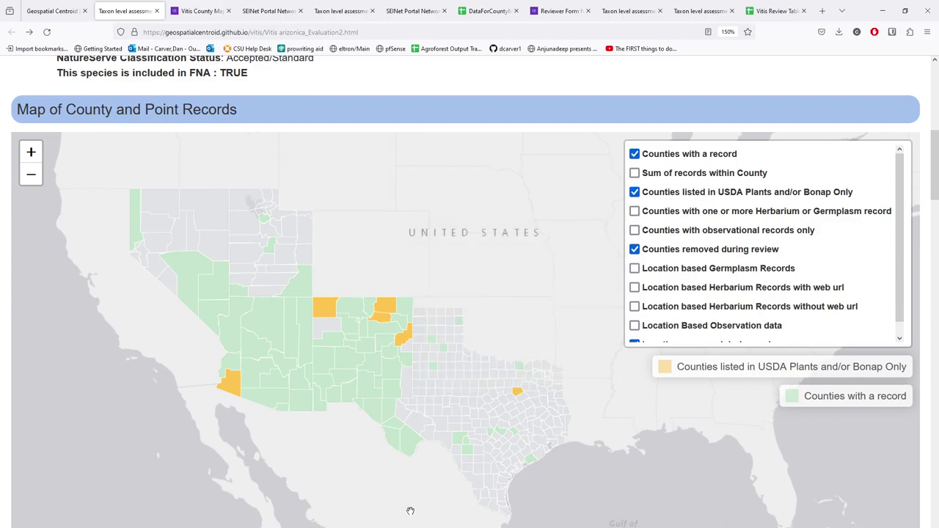